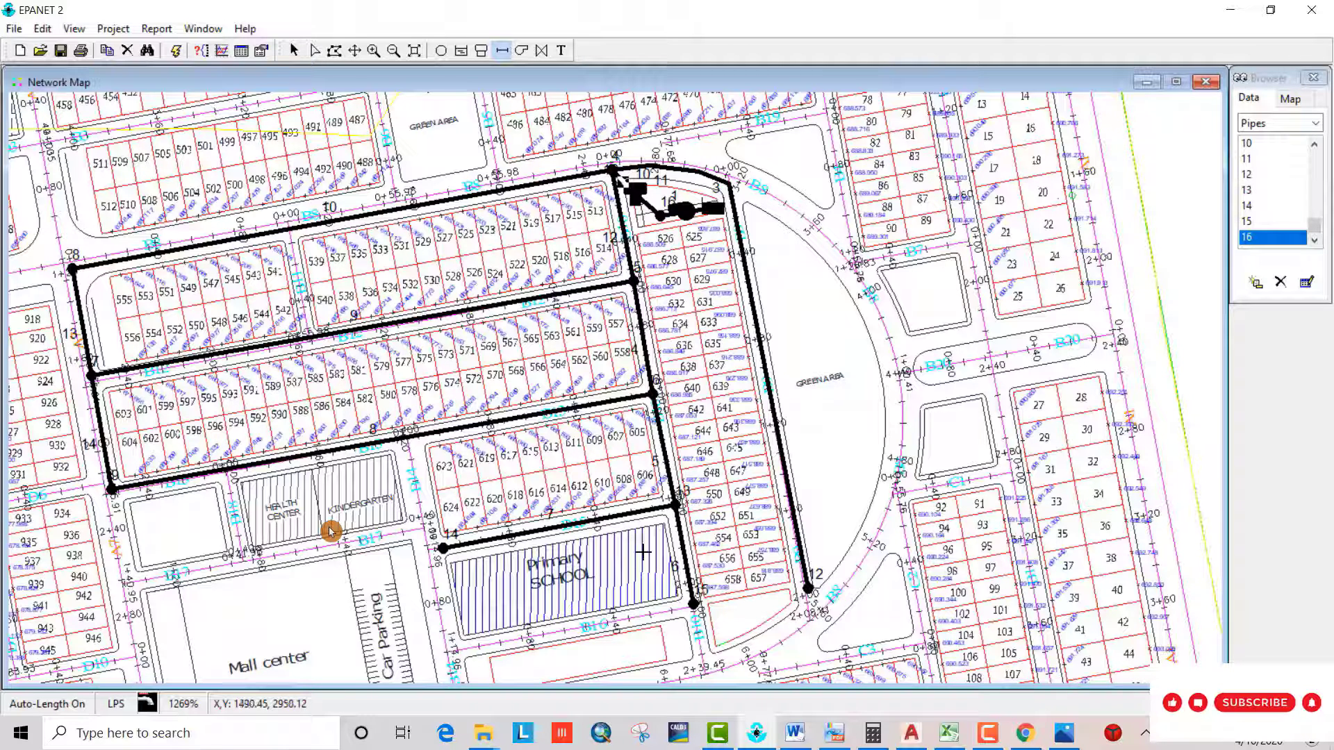
# Switch to the DS.dwg drawing in AutoCAD and examine the spot elevations along street B8 from plot 513 to plot 555.
pyautogui.moveTo(916, 745)
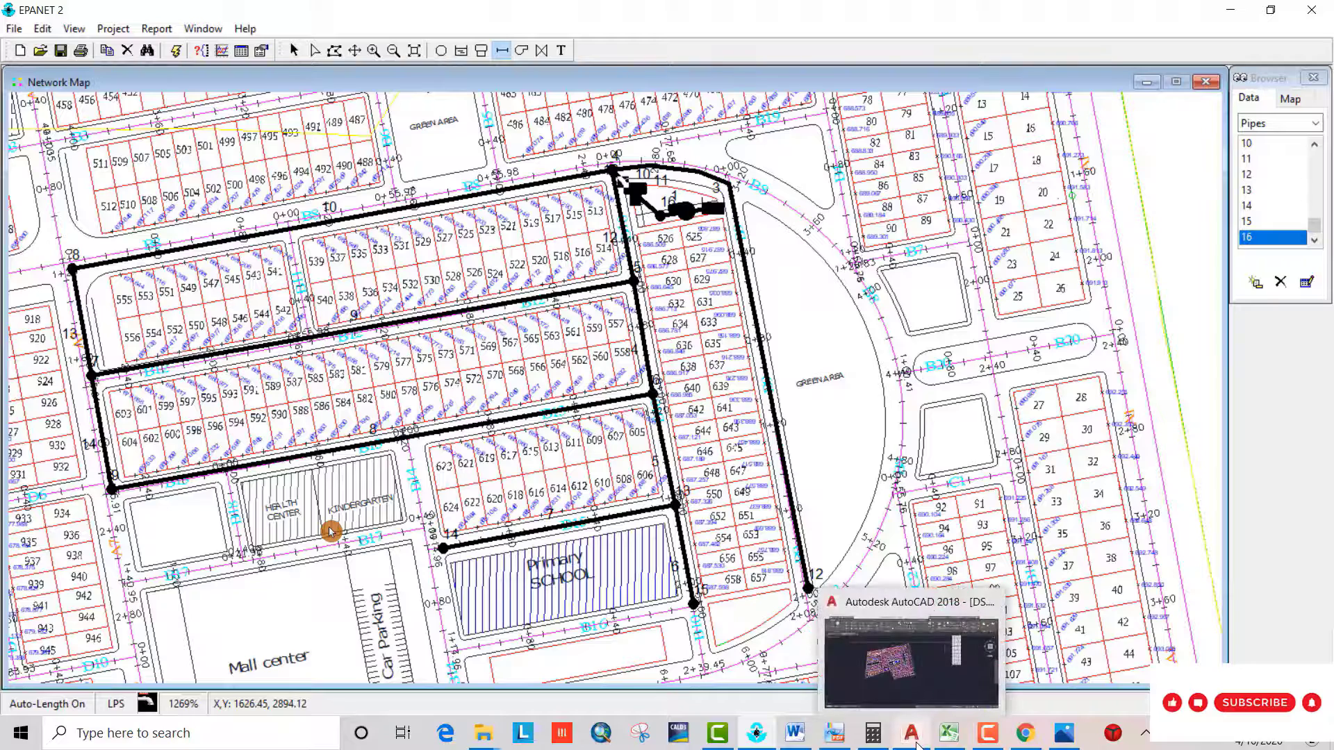
pyautogui.click(911, 664)
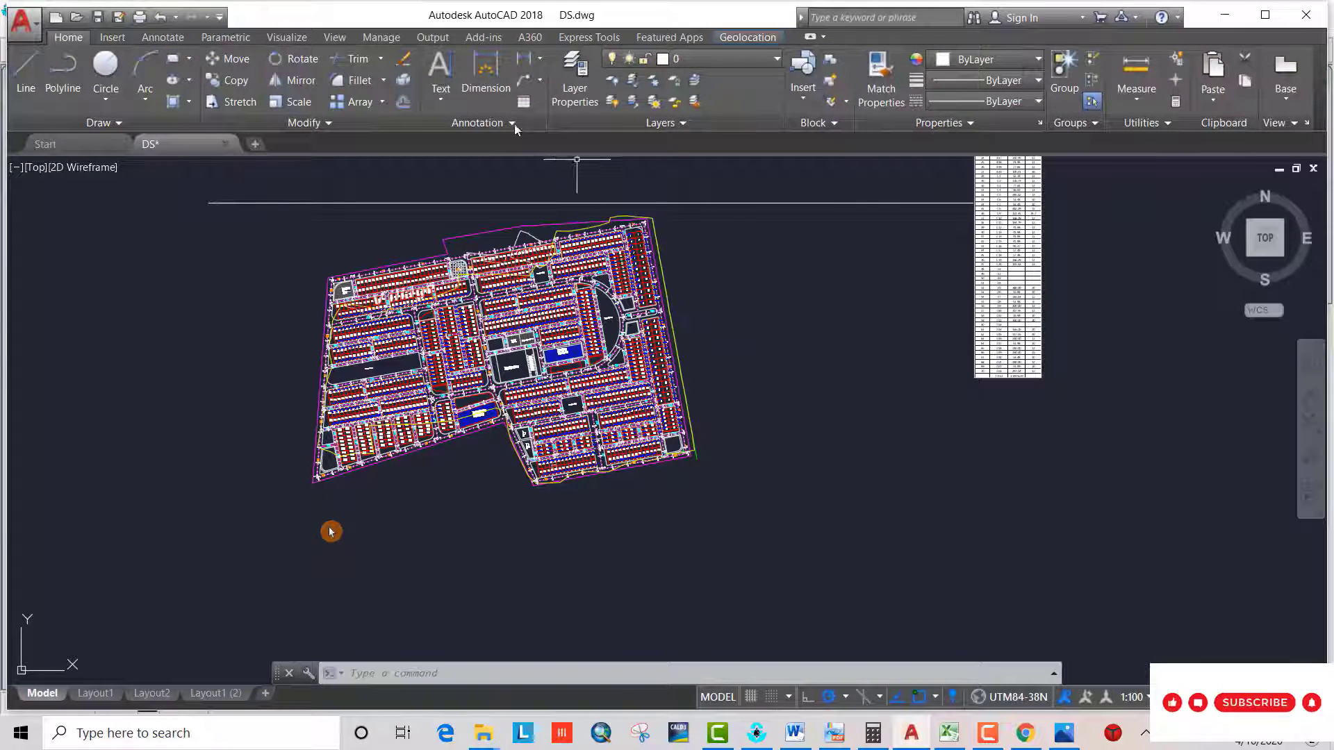
pyautogui.click(988, 733)
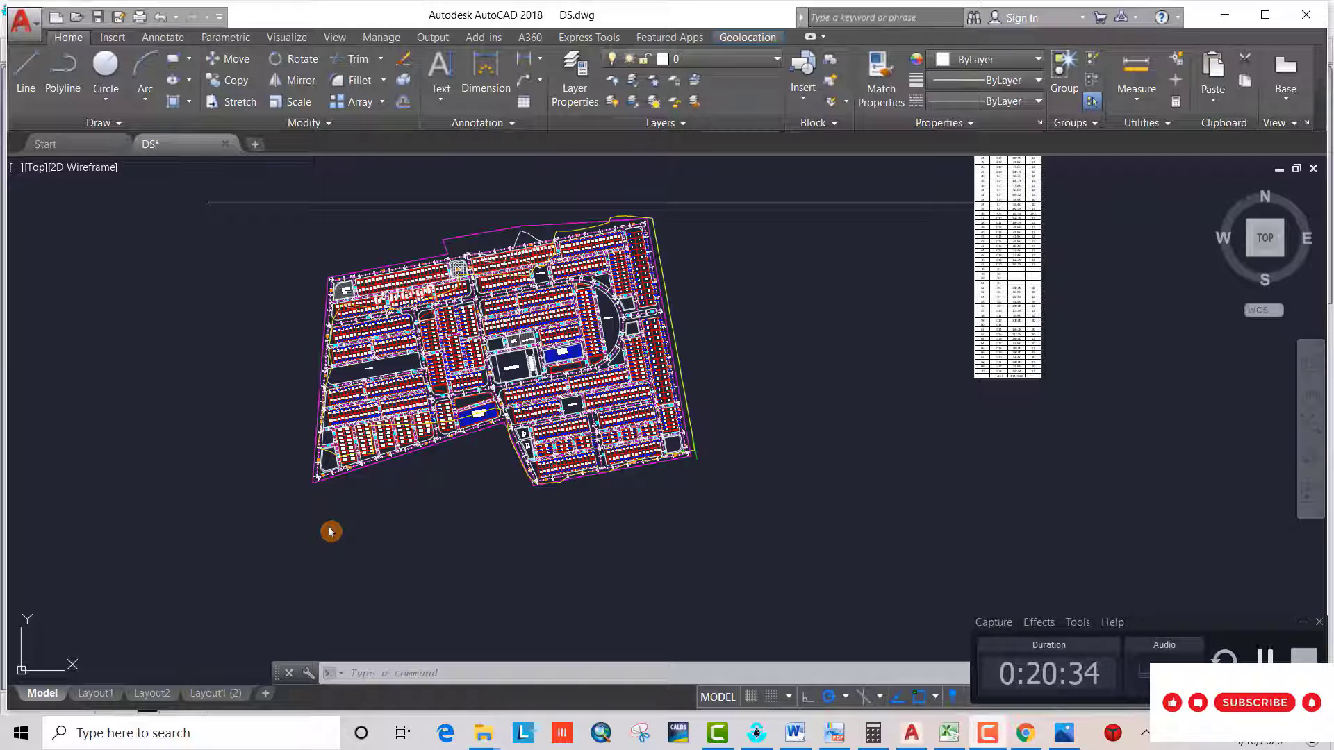
pyautogui.click(1066, 542)
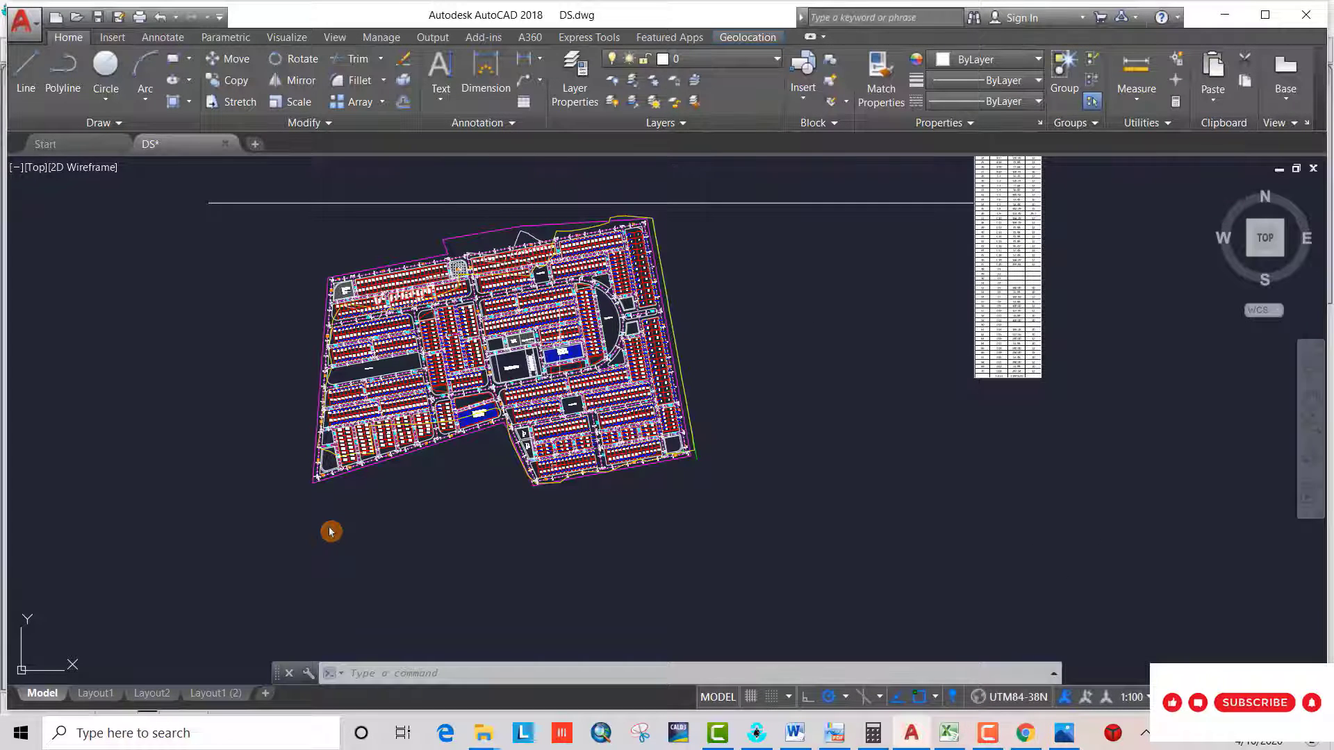
pyautogui.scroll(6, 331, 532)
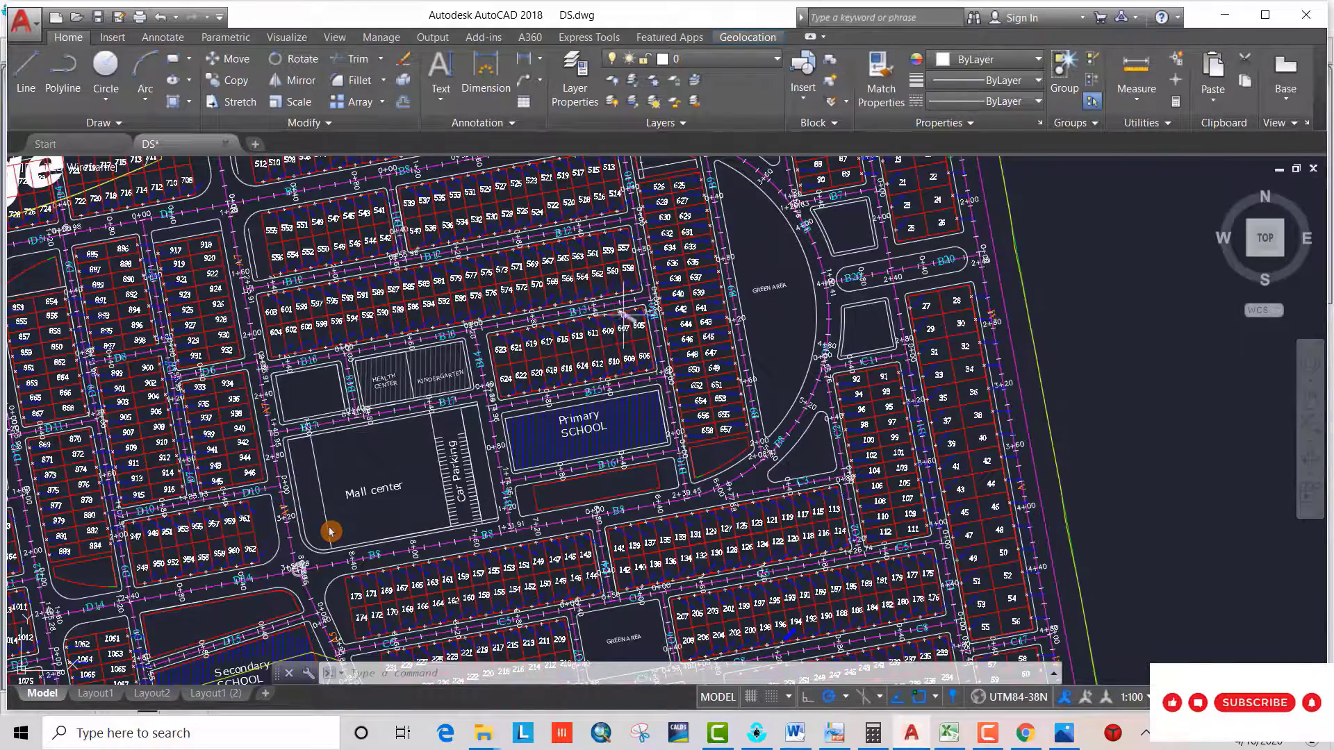
pyautogui.scroll(2, 331, 532)
pyautogui.scroll(3, 330, 532)
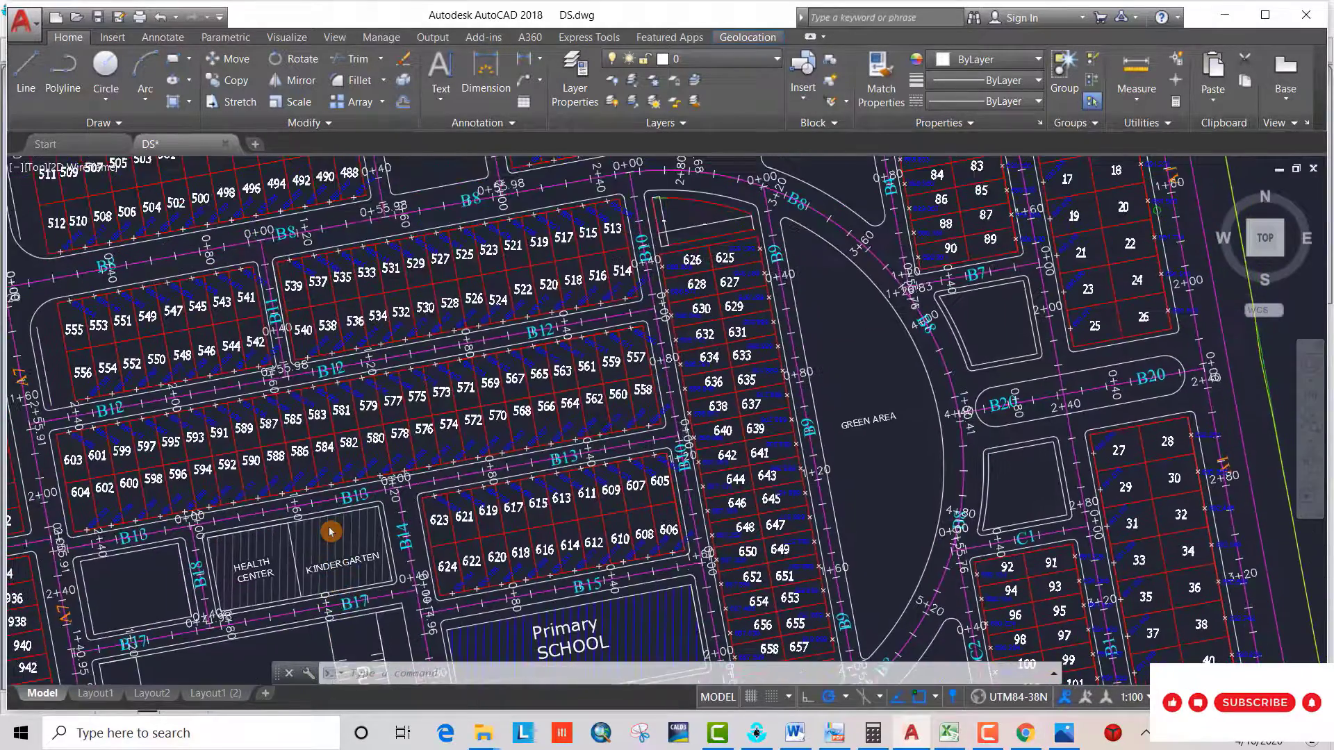
pyautogui.moveTo(331, 532); pyautogui.dragTo(370, 617)
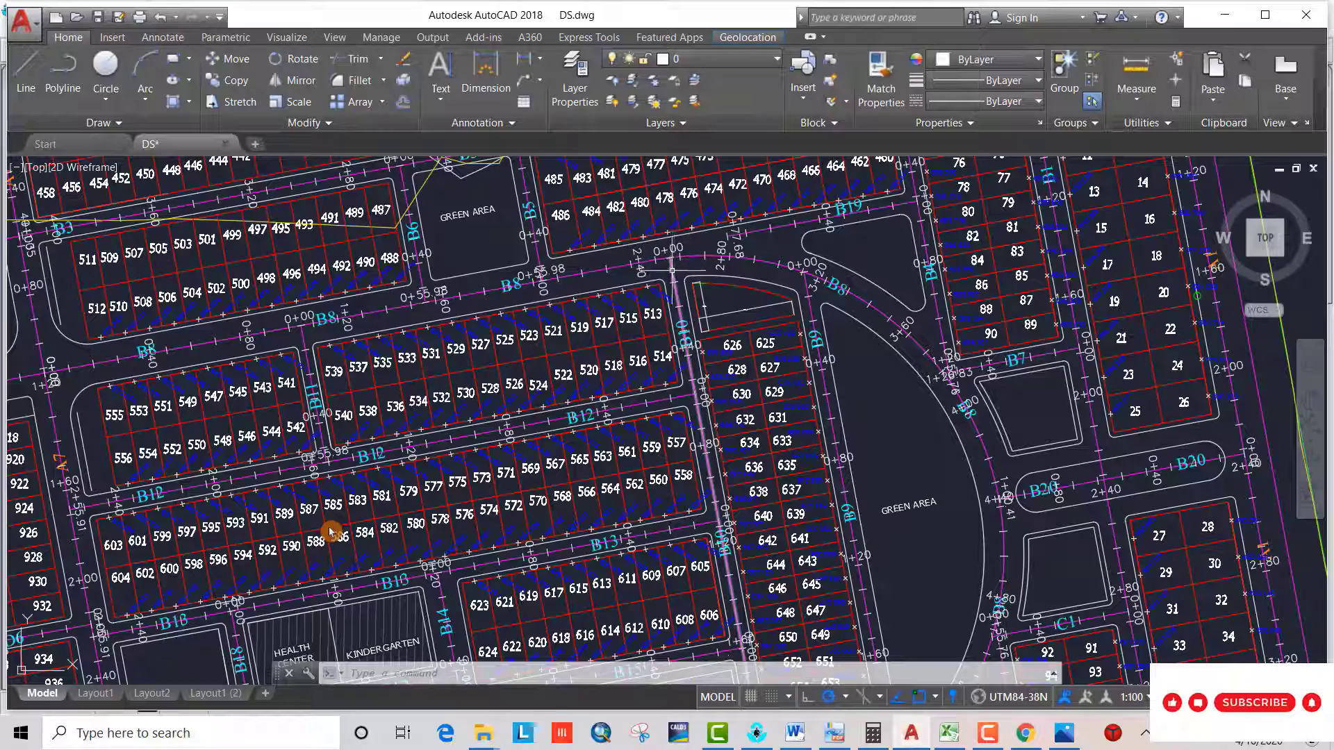
pyautogui.scroll(5, 659, 292)
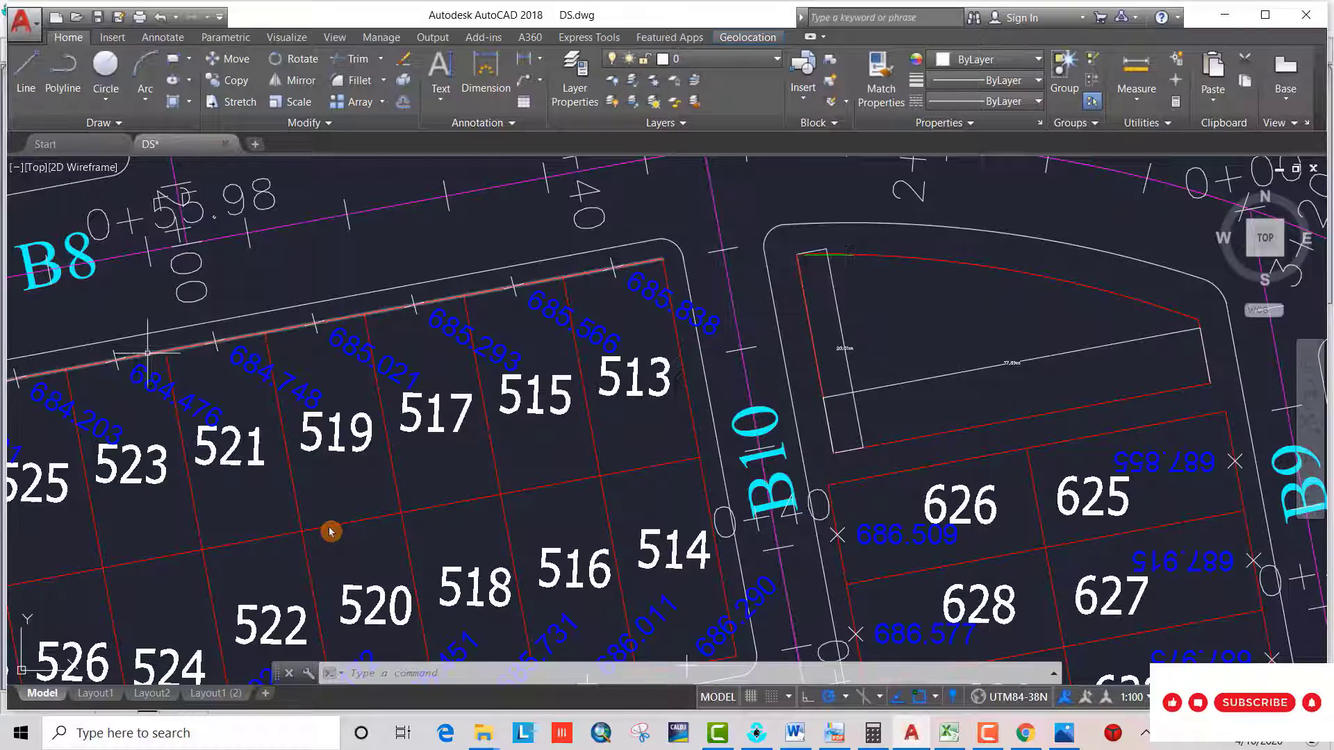
pyautogui.moveTo(148, 353)
pyautogui.mouseDown()
pyautogui.moveTo(233, 366)
pyautogui.moveTo(512, 352)
pyautogui.mouseUp()
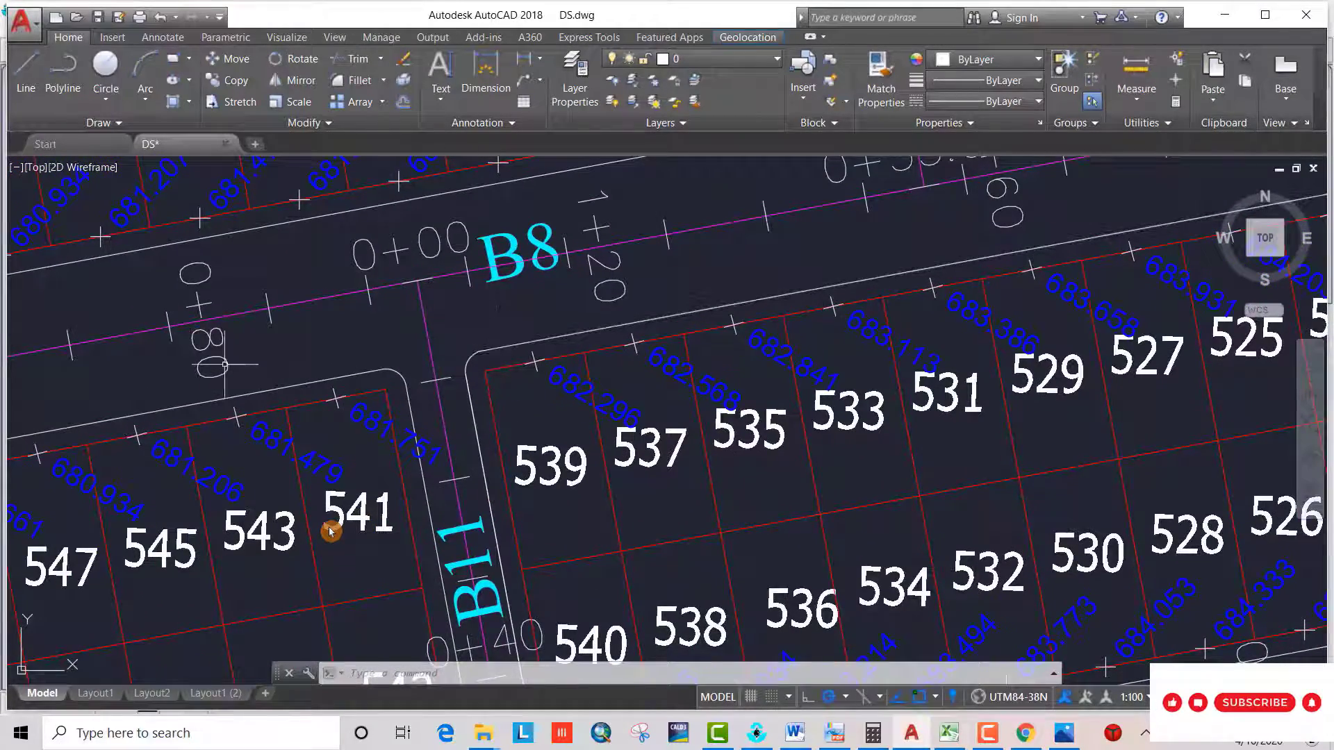
pyautogui.scroll(-8, 224, 364)
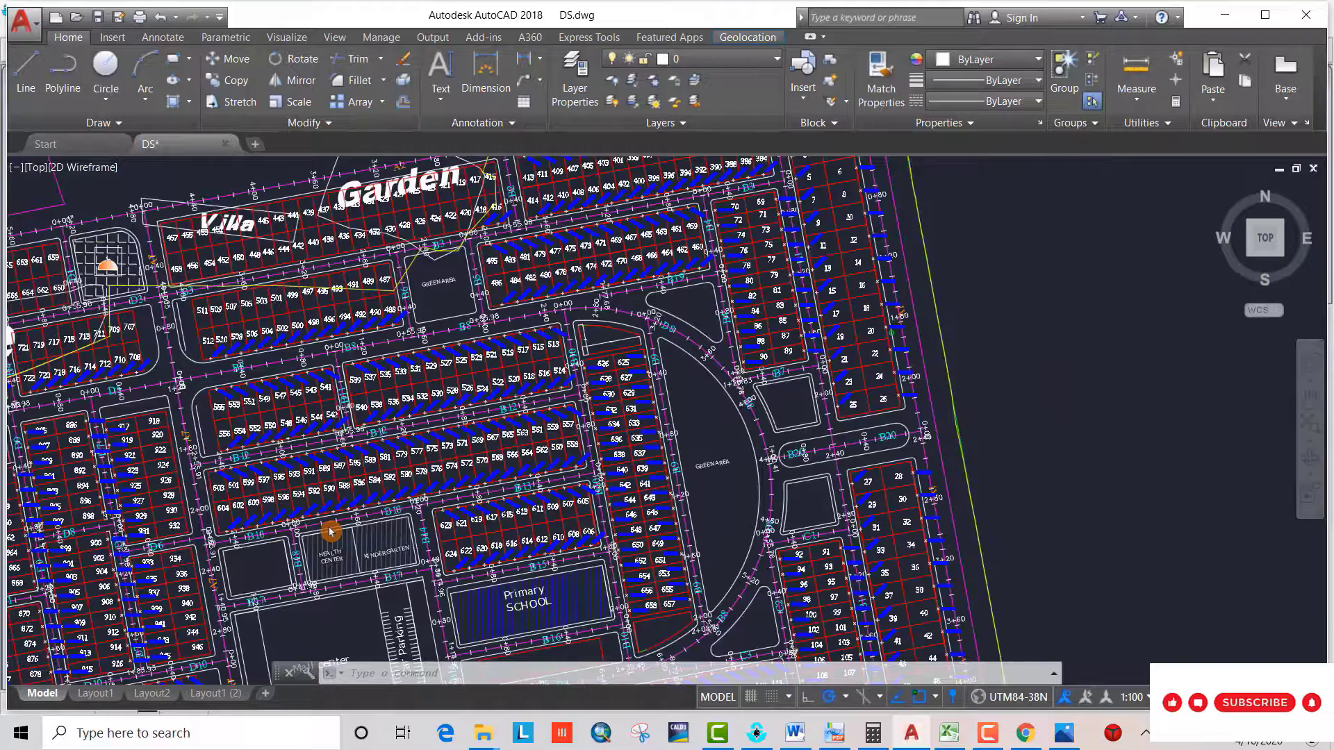
pyautogui.scroll(8, 207, 382)
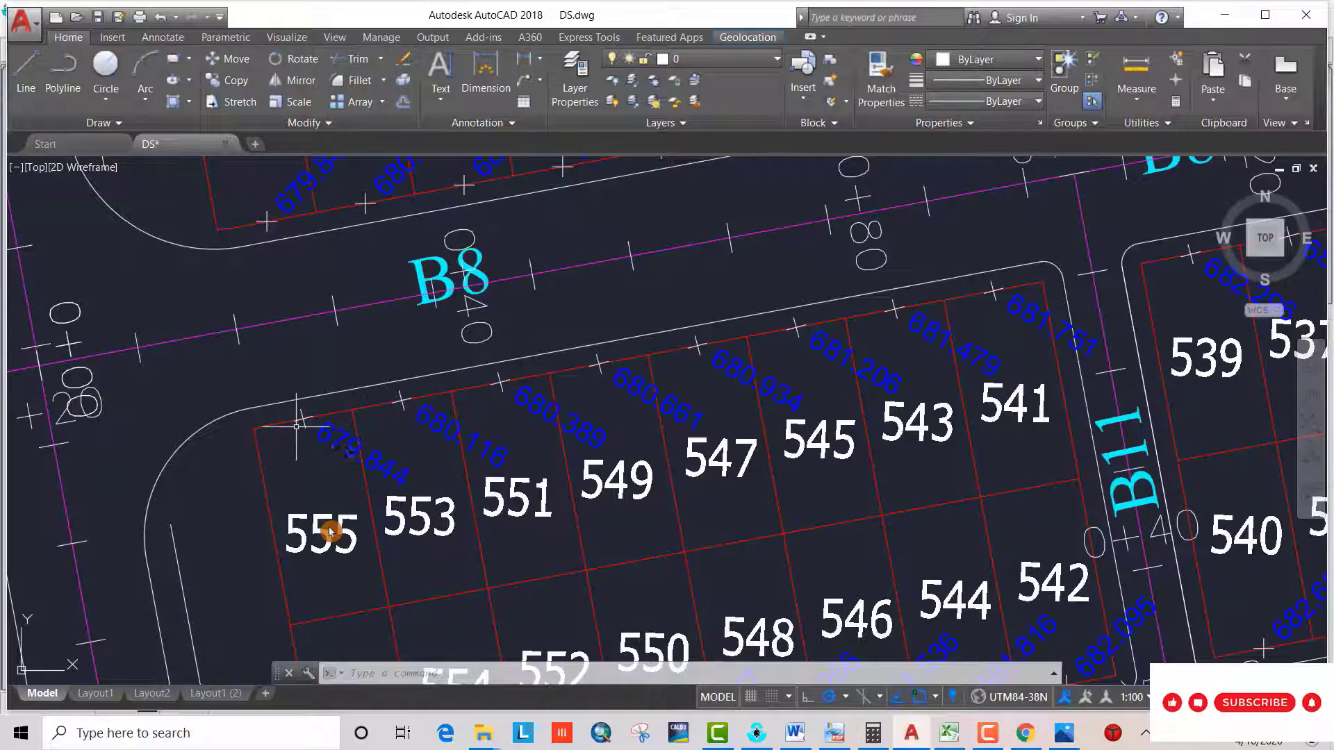
pyautogui.scroll(-5, 330, 531)
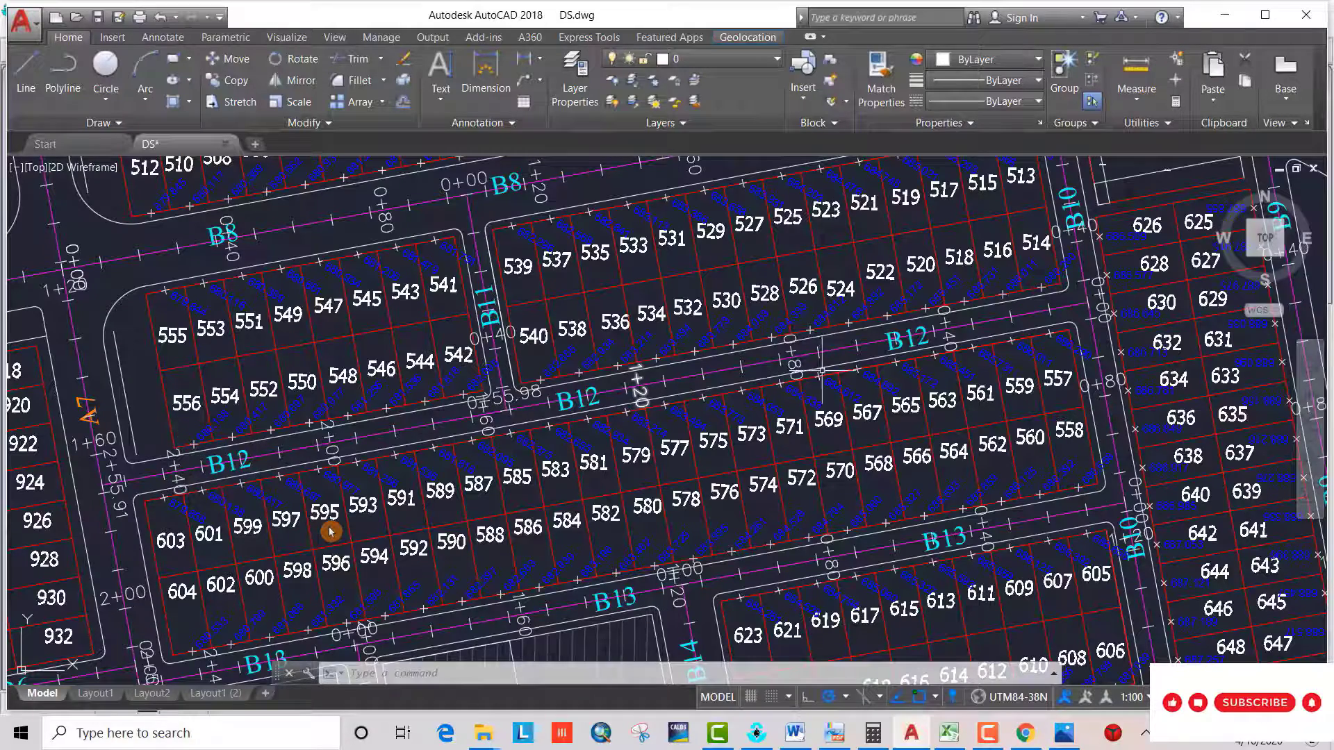
pyautogui.scroll(-2, 608, 432)
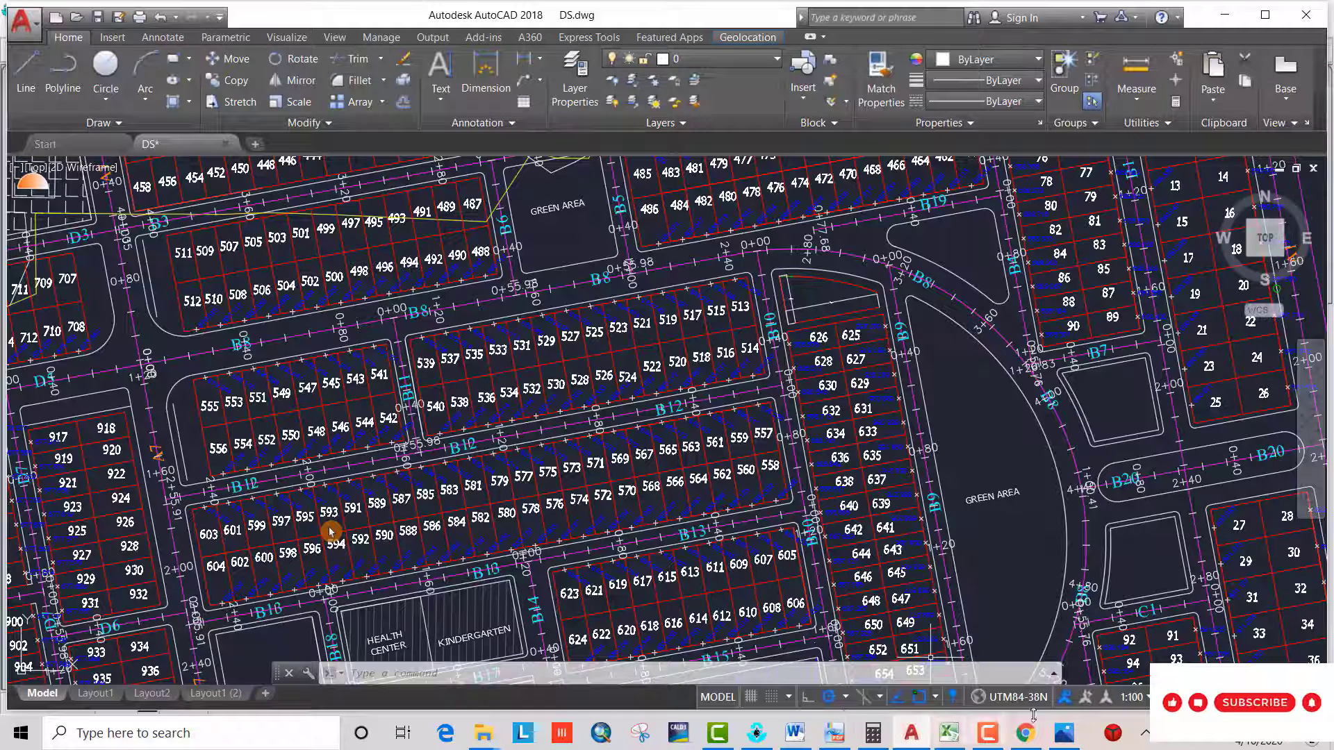
# Look up the spot elevation at the corner of plot 513, where streets B8 and B10 meet.
pyautogui.click(993, 740)
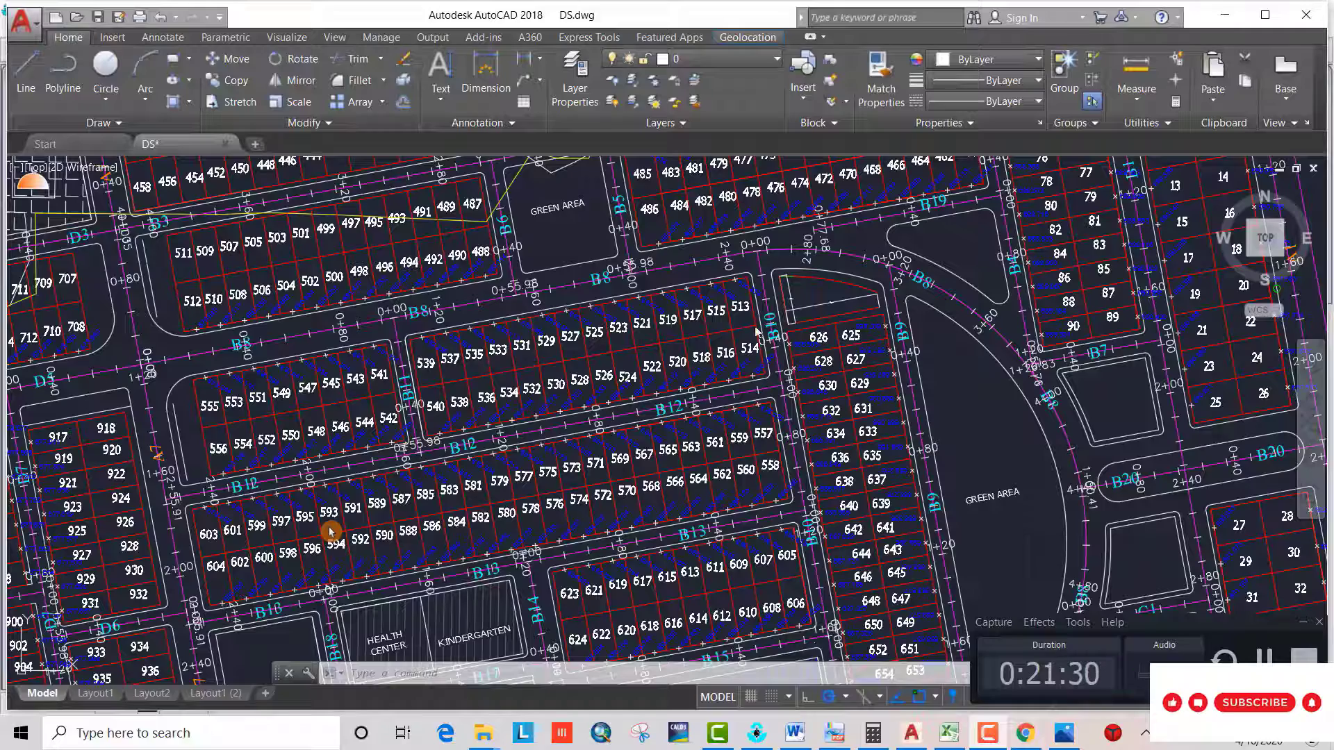
pyautogui.scroll(5, 758, 279)
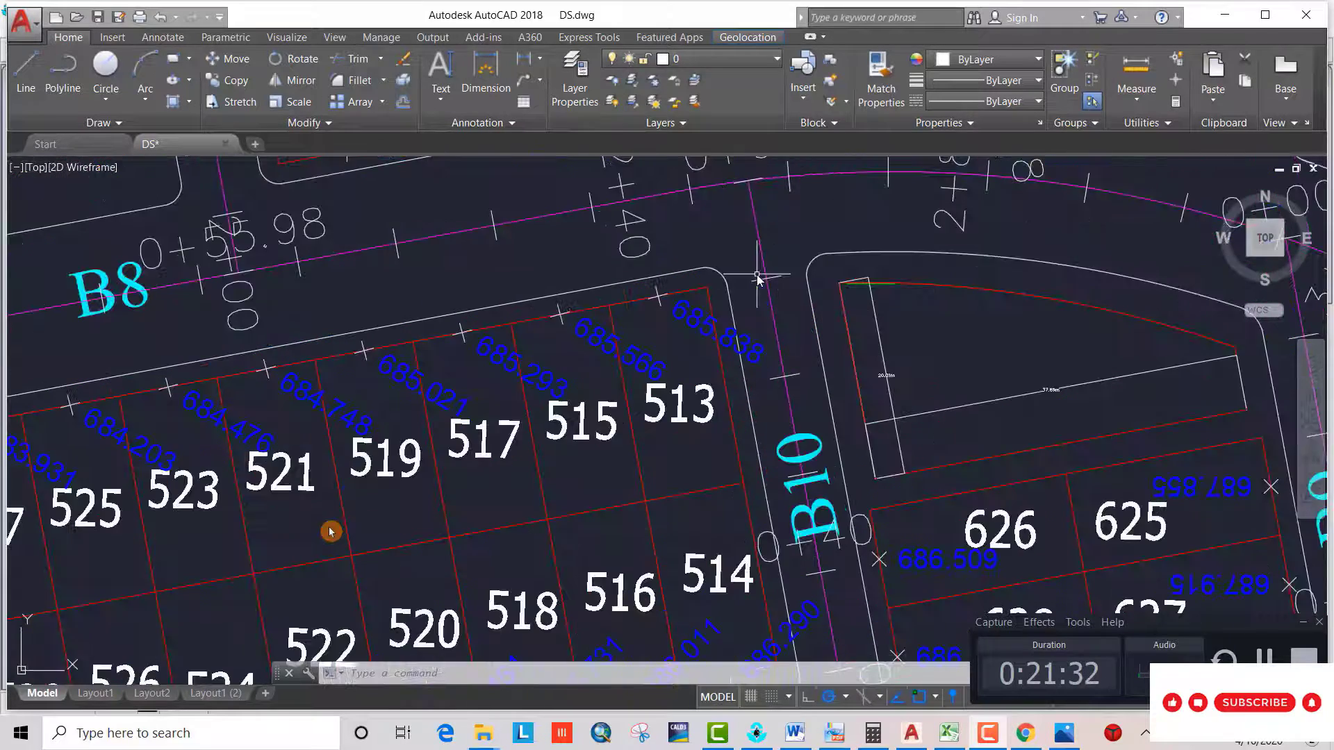
pyautogui.click(757, 734)
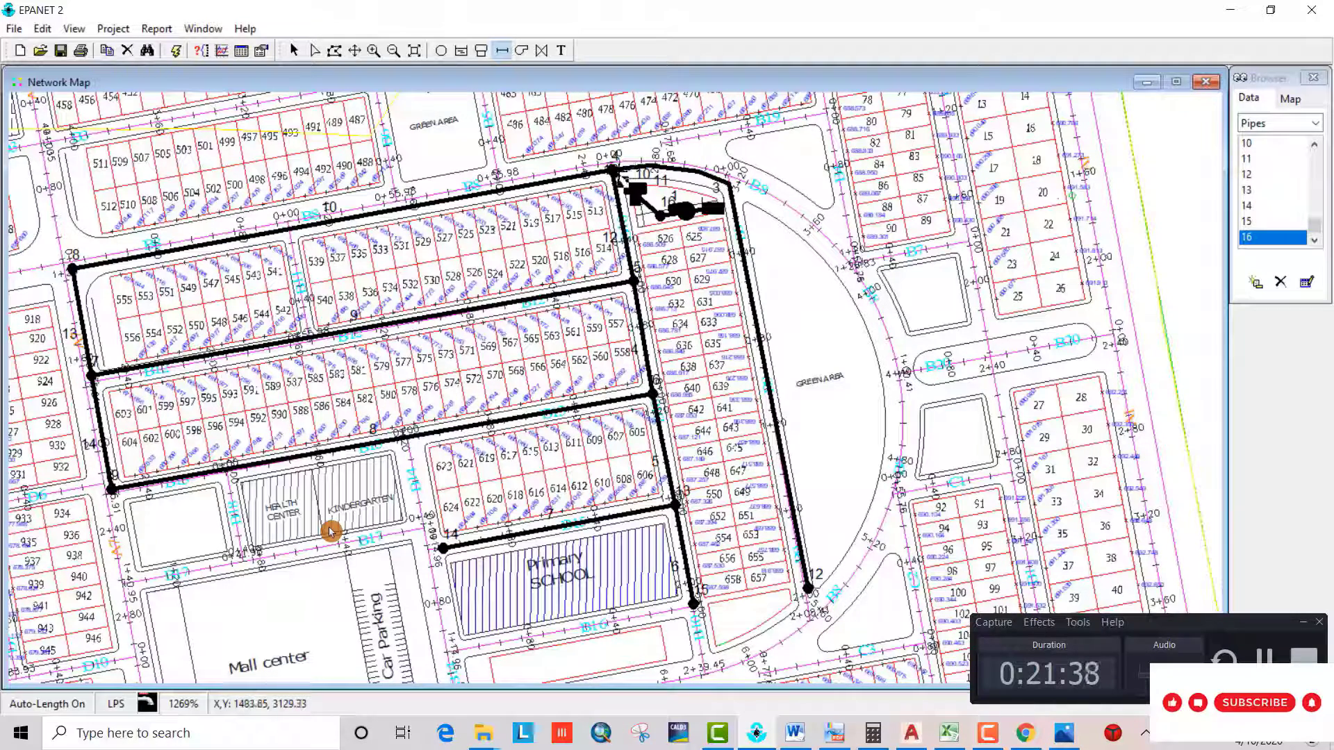
pyautogui.click(910, 733)
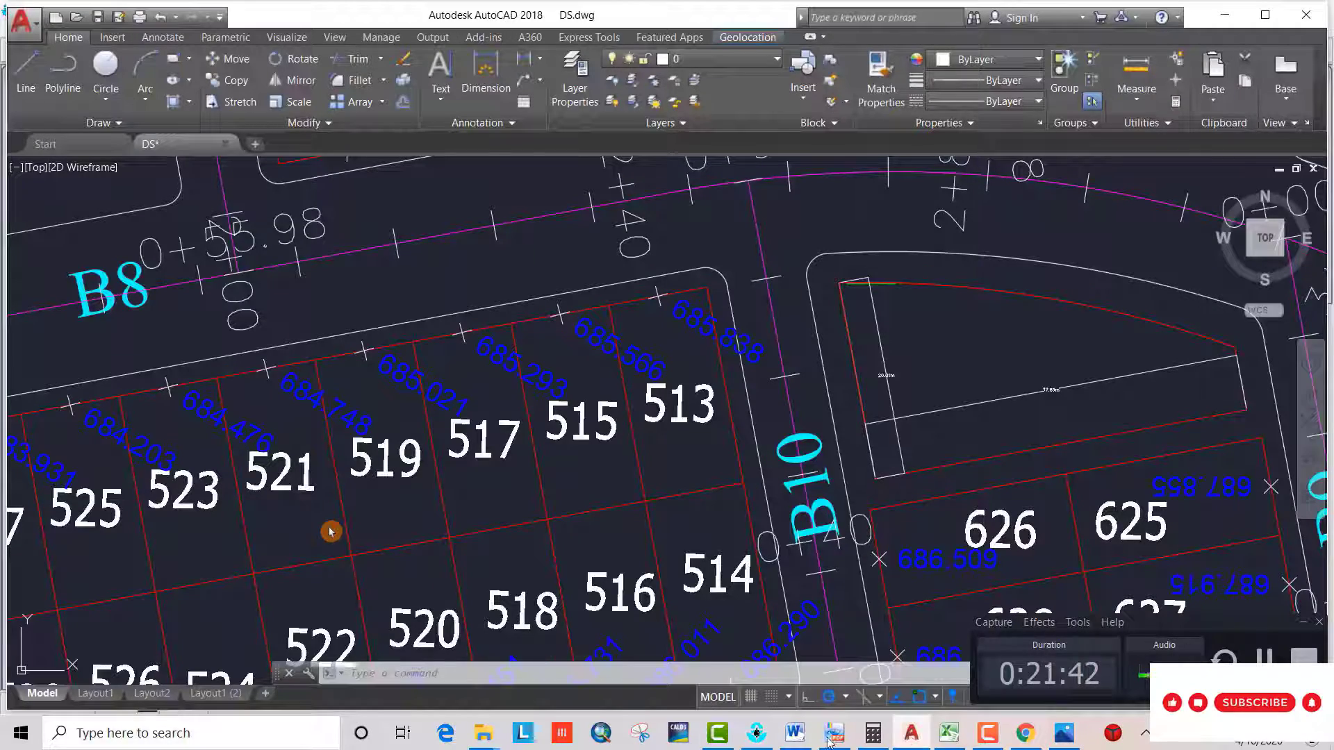
# Switch back to EPANET and set the elevation of junction 4, at the B8 and B10 intersection, to 685.838.
pyautogui.click(757, 734)
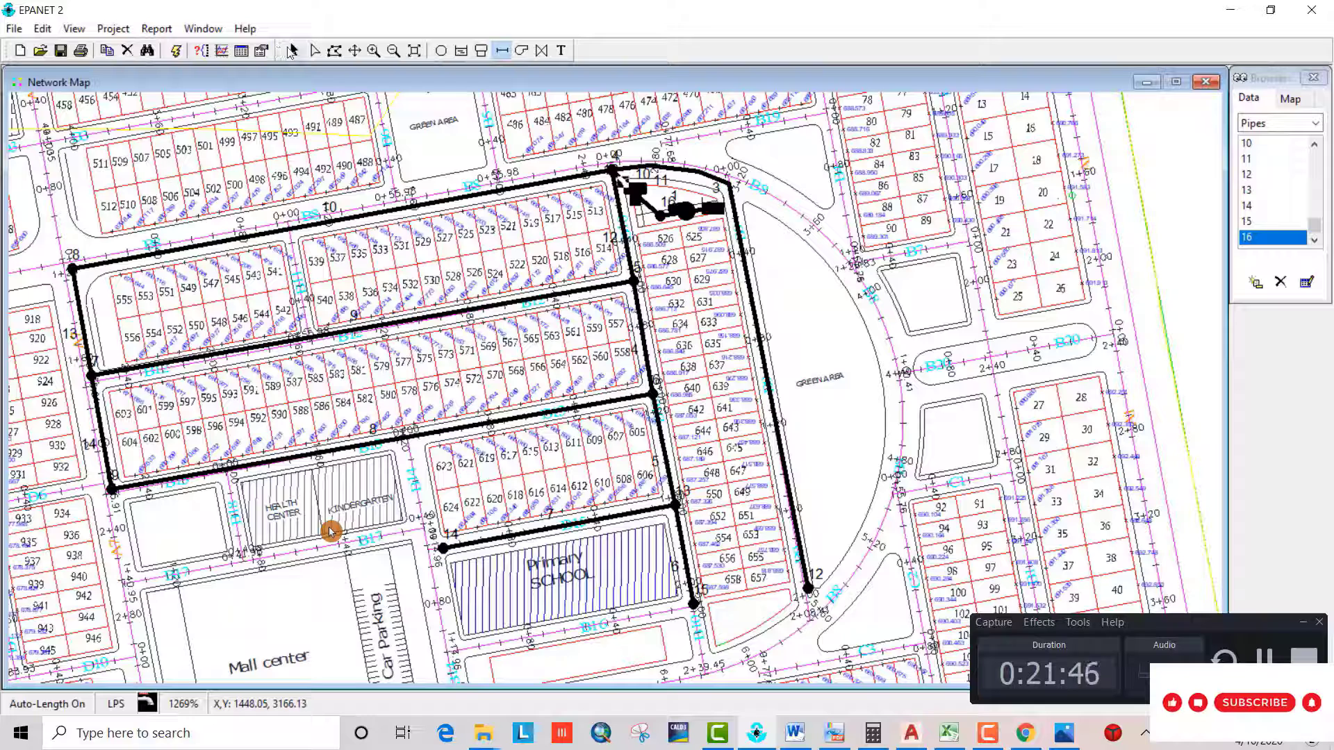
pyautogui.click(291, 51)
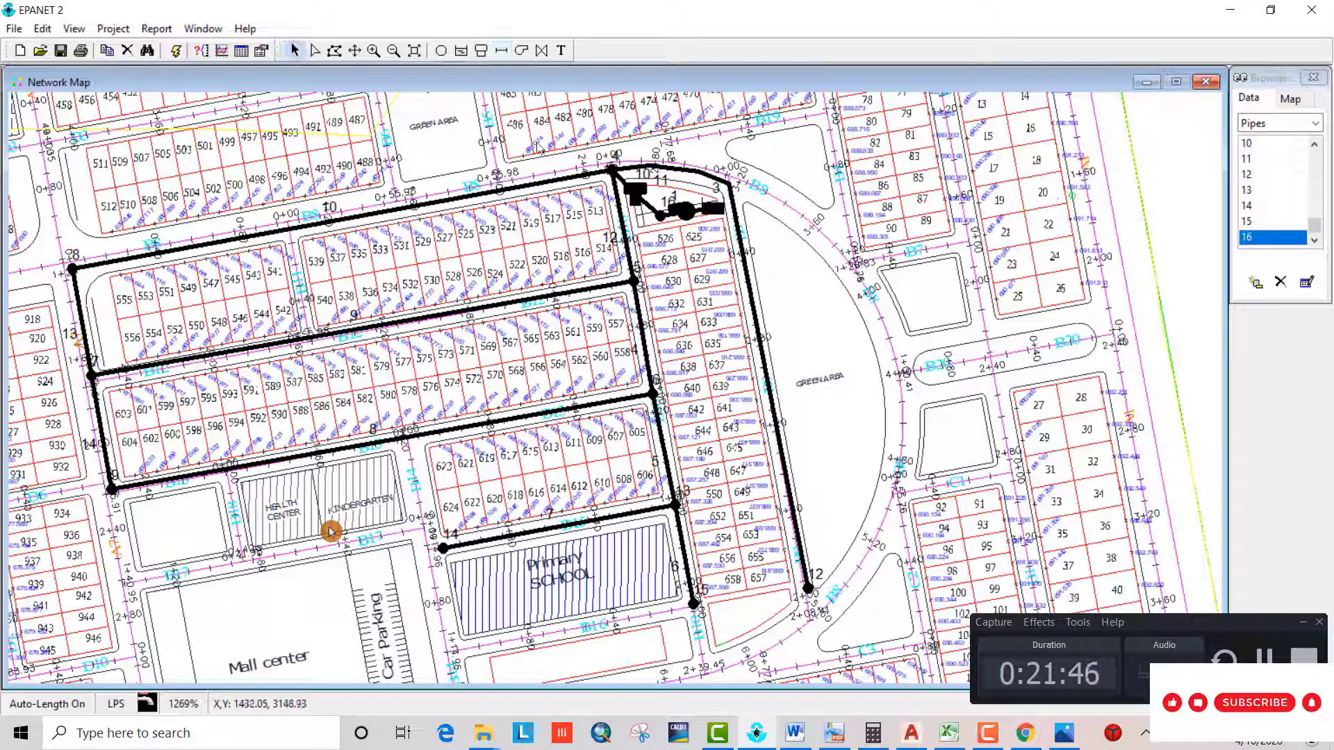
pyautogui.doubleClick(611, 171)
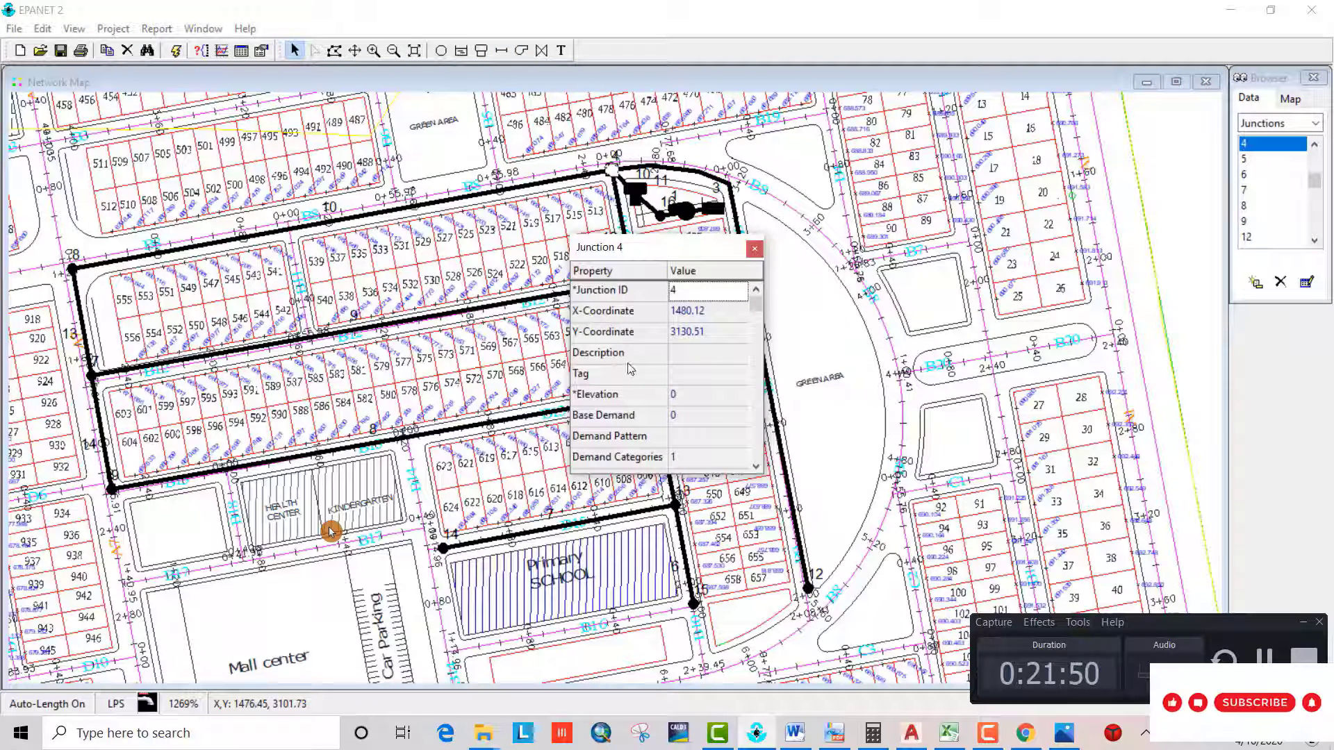
pyautogui.click(695, 401)
pyautogui.press('BackSpace')
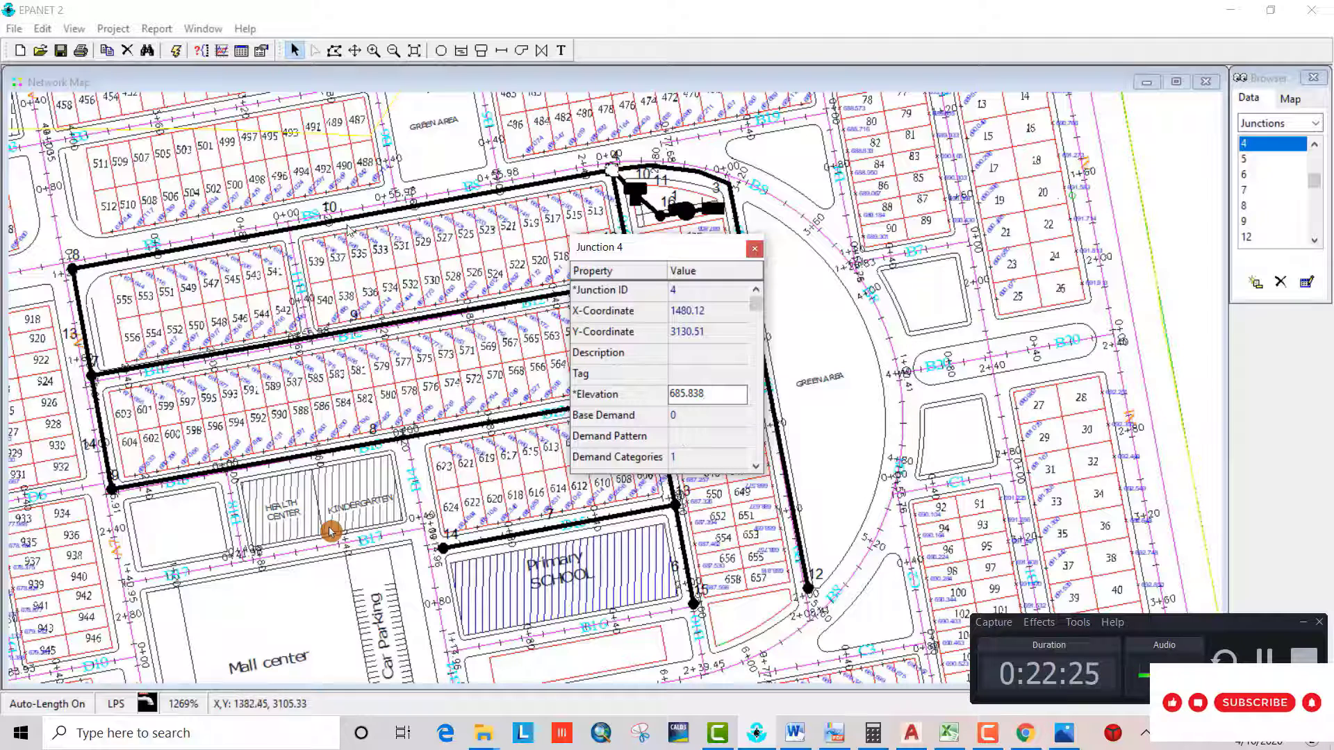
# Select junction 8, look up the spot elevation beside plot 555 in AutoCAD, and open the junction's elevation for editing in EPANET.
pyautogui.click(73, 270)
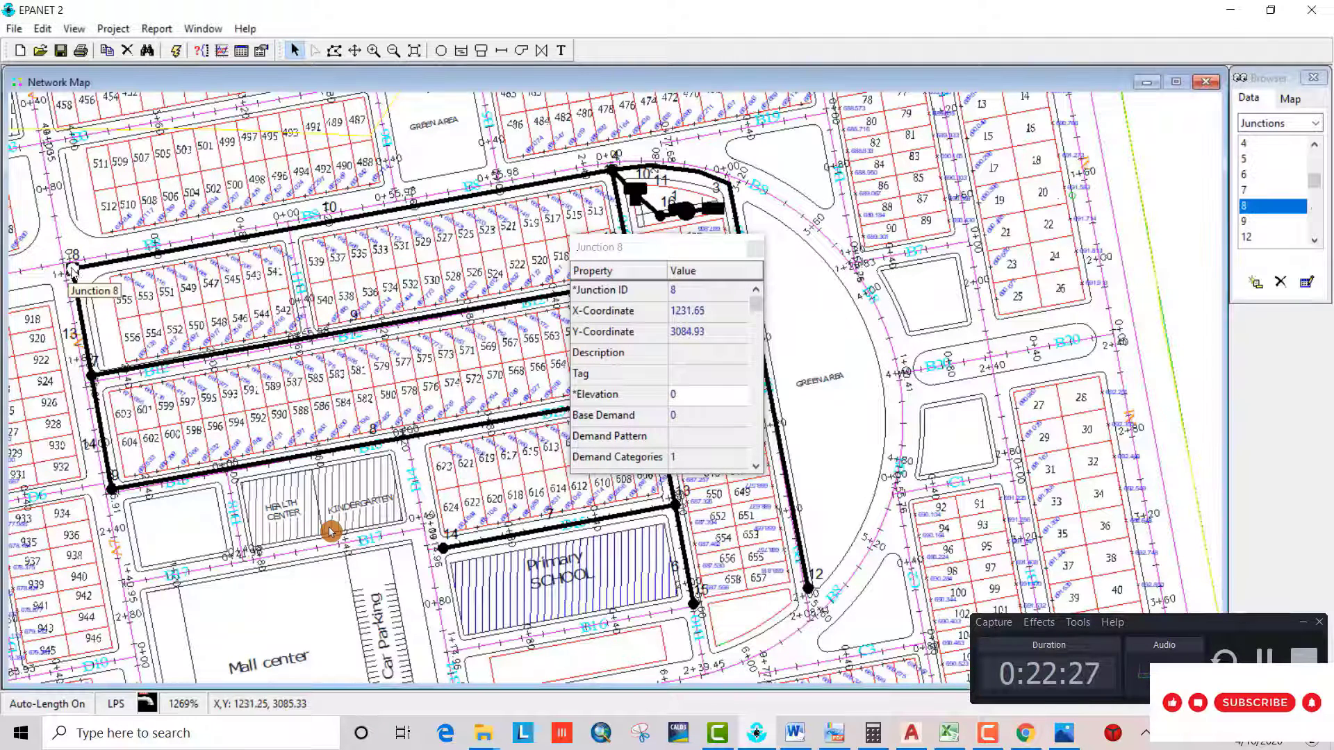
pyautogui.click(912, 733)
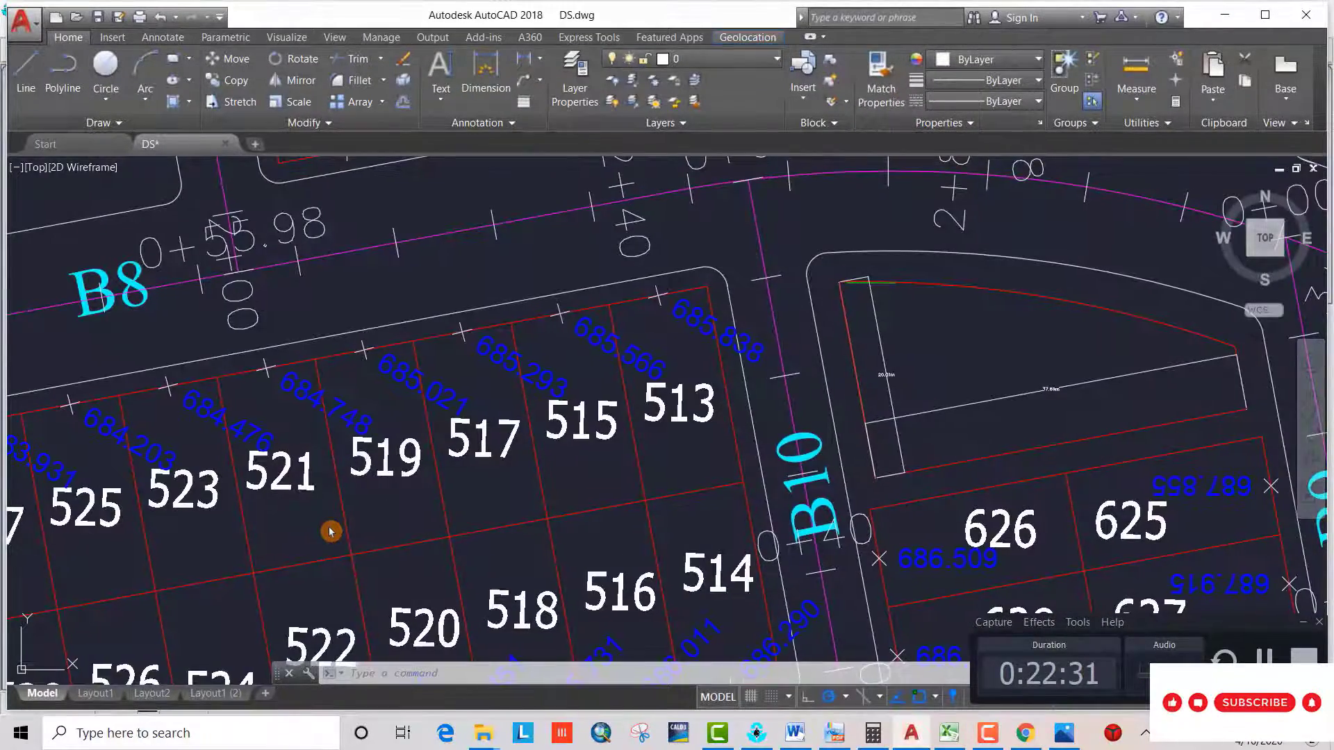
pyautogui.moveTo(310, 444)
pyautogui.mouseDown()
pyautogui.moveTo(467, 438)
pyautogui.moveTo(1032, 356)
pyautogui.mouseUp()
pyautogui.scroll(-5, 330, 531)
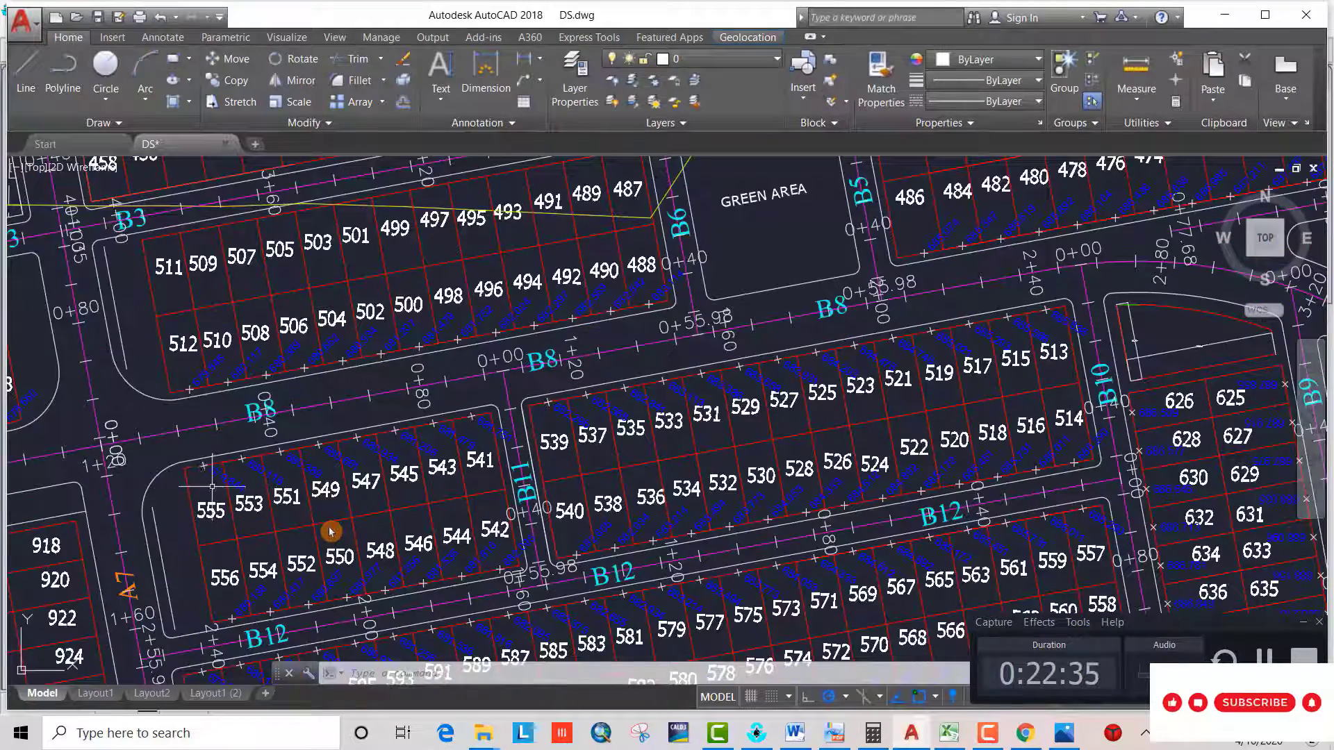
pyautogui.scroll(2, 243, 486)
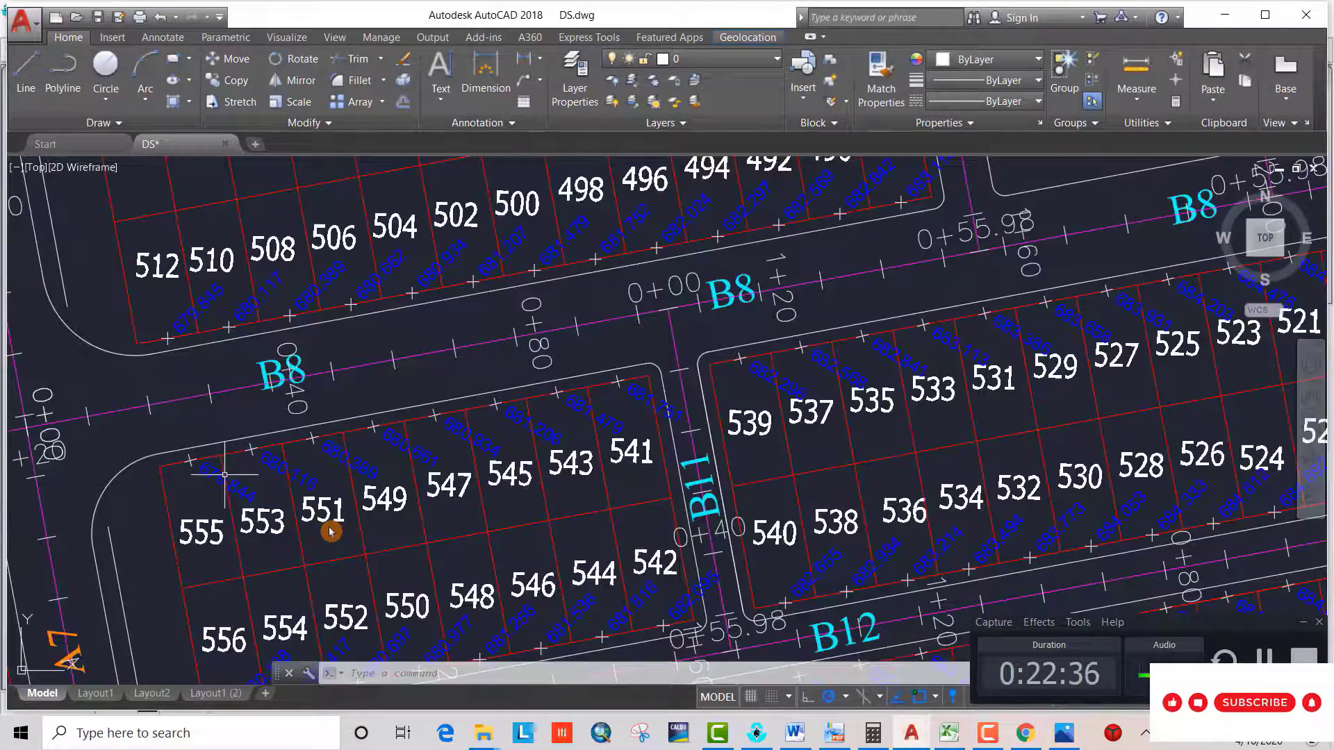
pyautogui.click(753, 732)
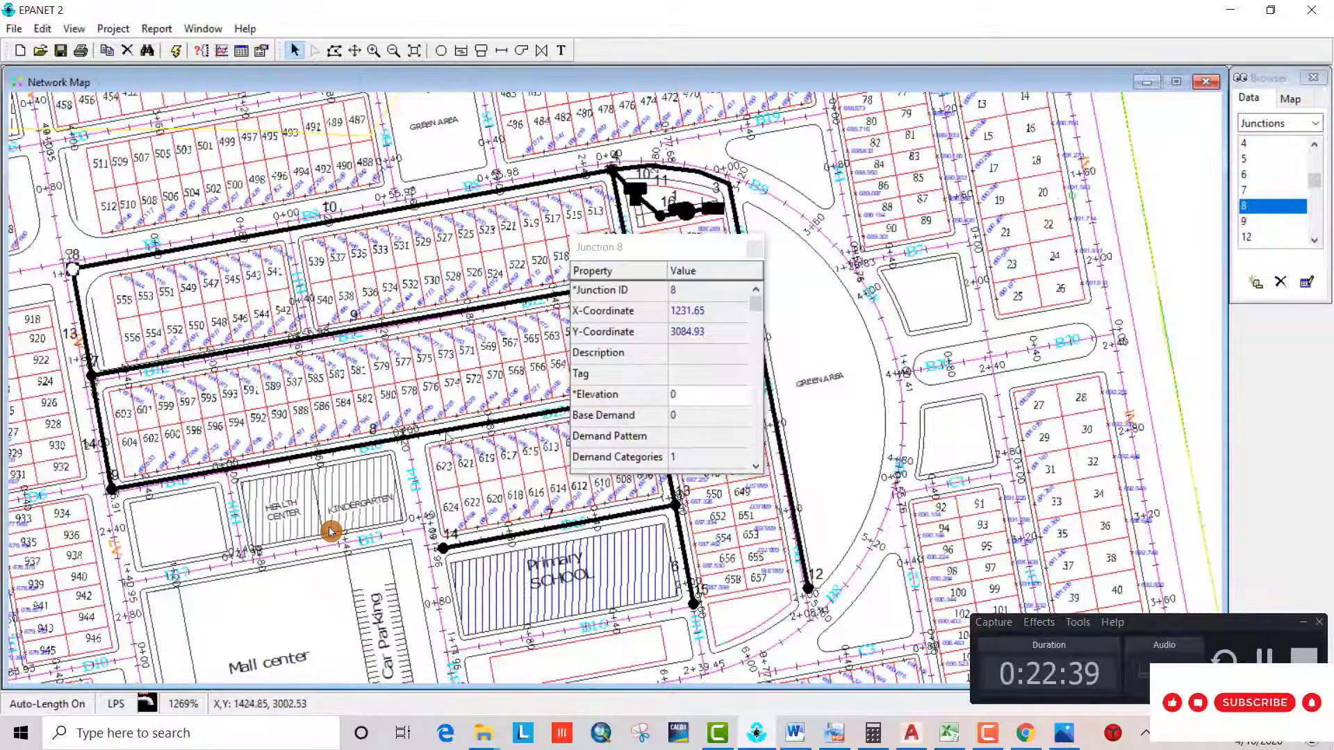
pyautogui.click(694, 396)
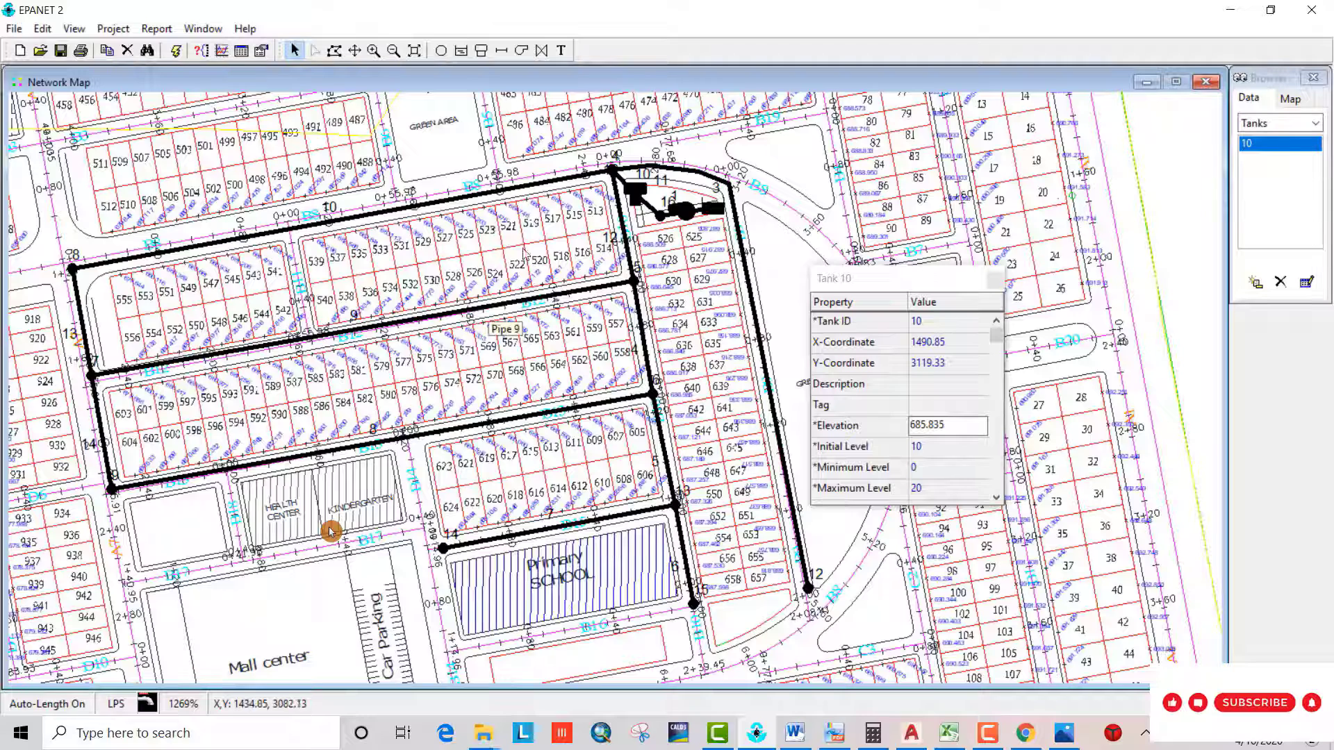
# Check the properties of reservoir 3 and of pipe 16 beside the tank.
pyautogui.click(712, 210)
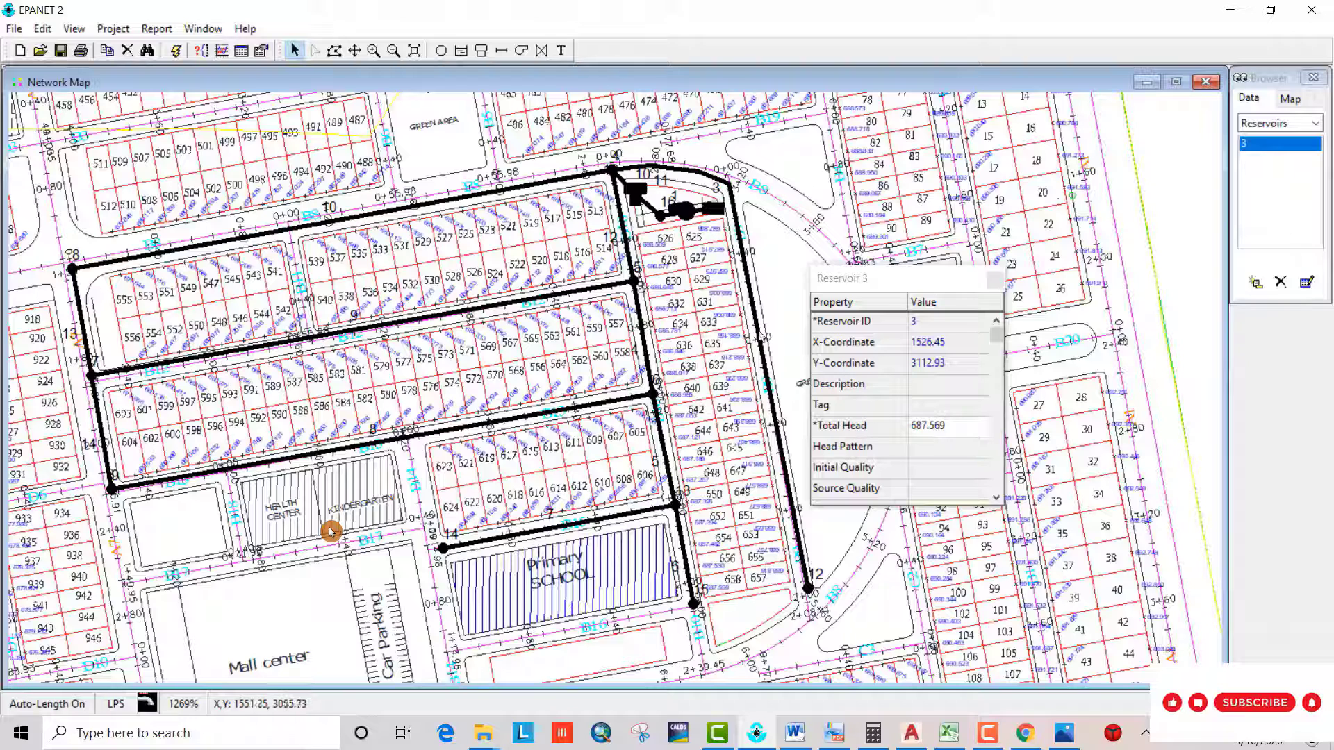
pyautogui.click(637, 196)
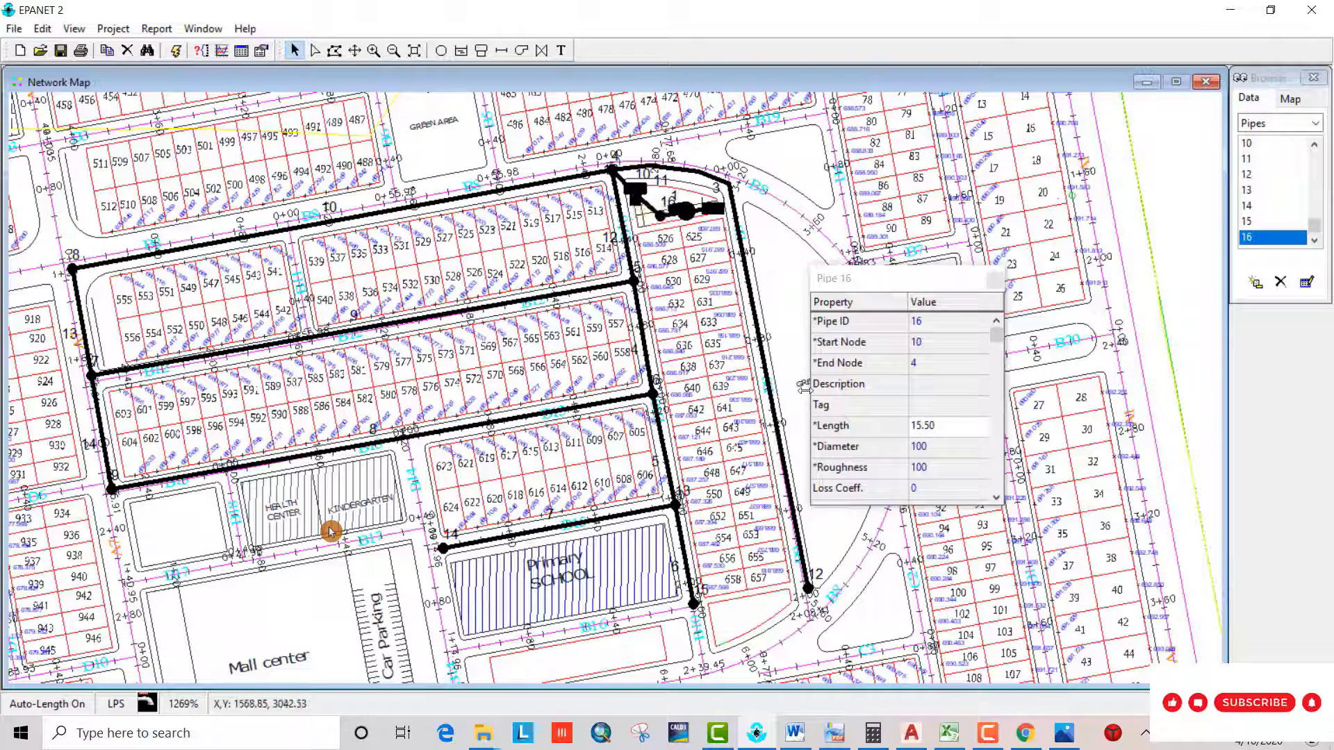
pyautogui.click(636, 196)
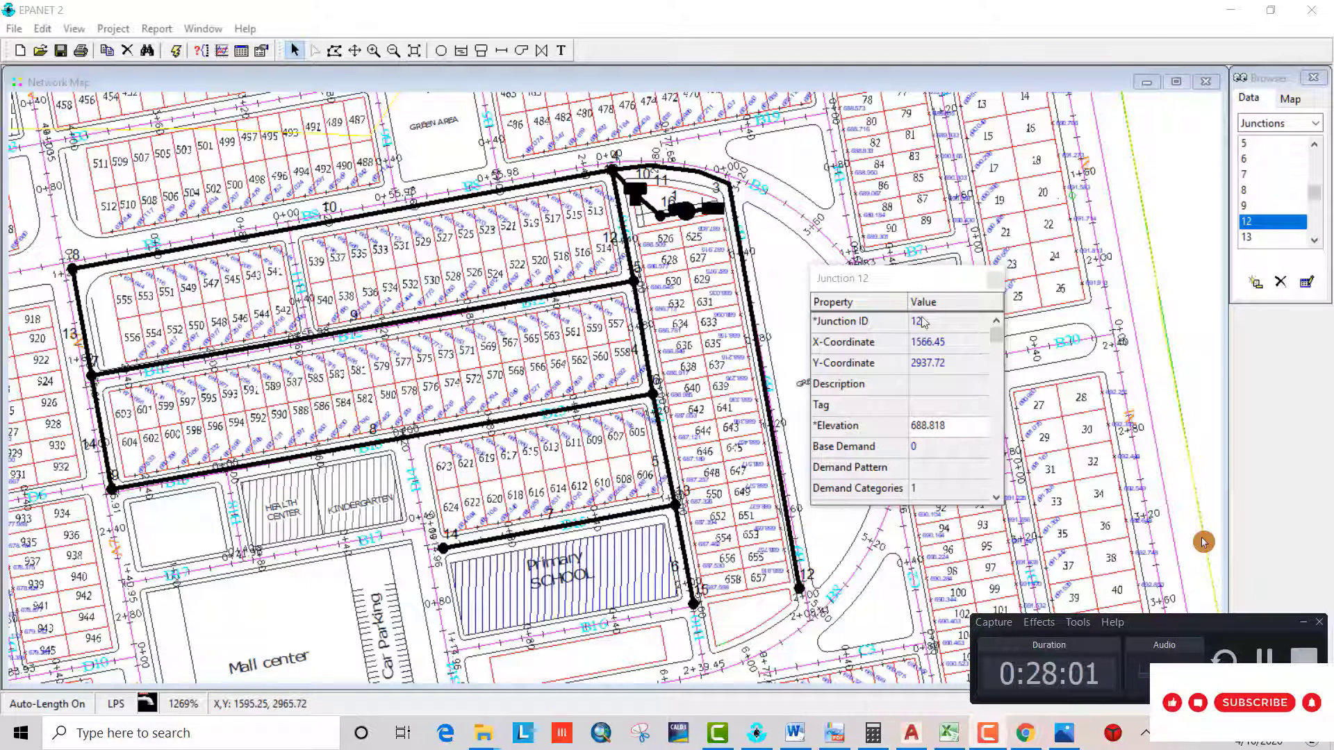
# Start multiplying 17 in Calculator and look up the peak flow per house in the Excel demand worksheet.
pyautogui.click(873, 733)
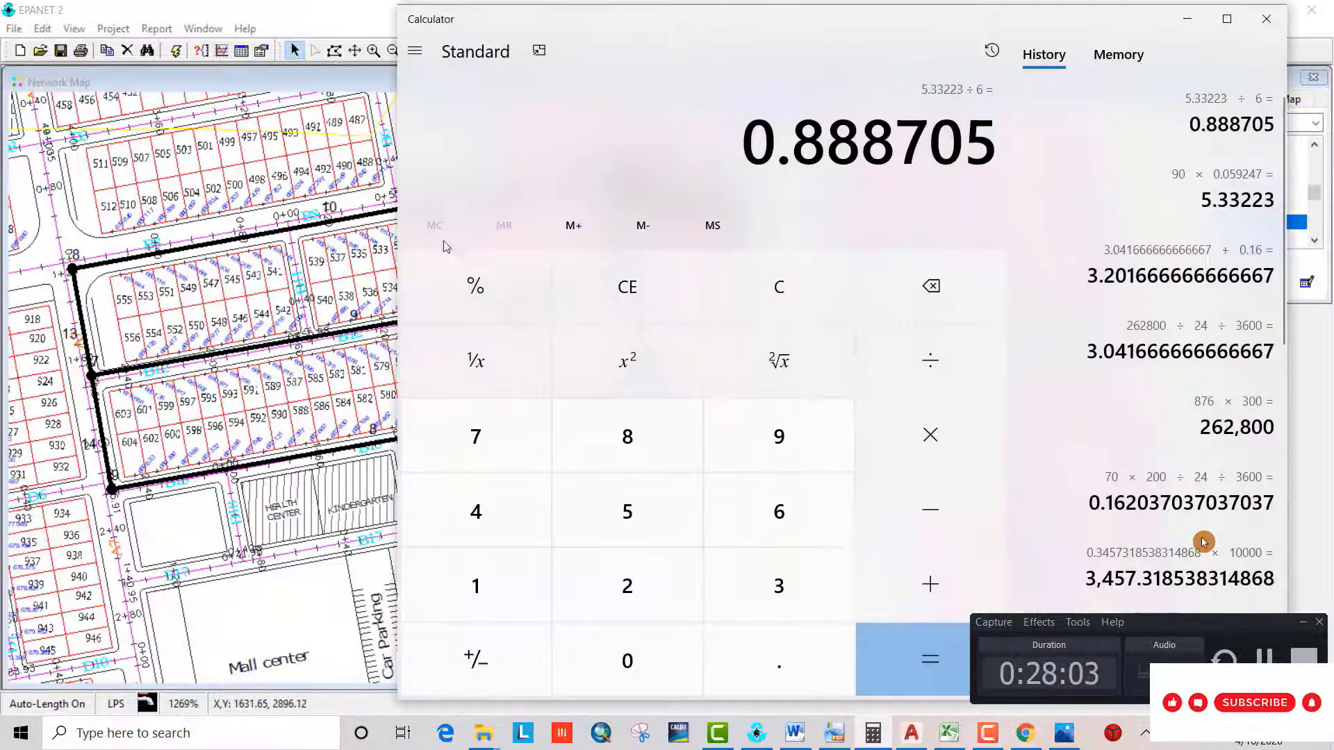
pyautogui.click(756, 303)
pyautogui.click(476, 586)
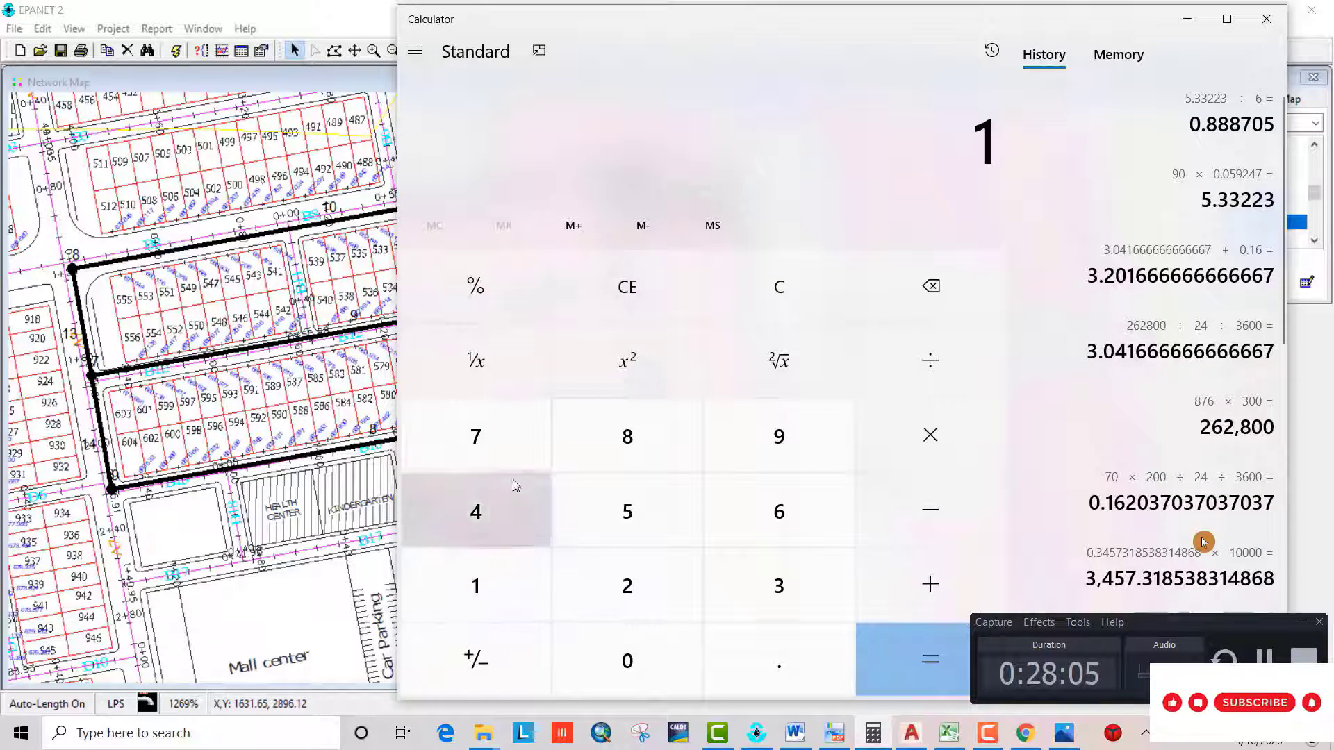
pyautogui.click(476, 436)
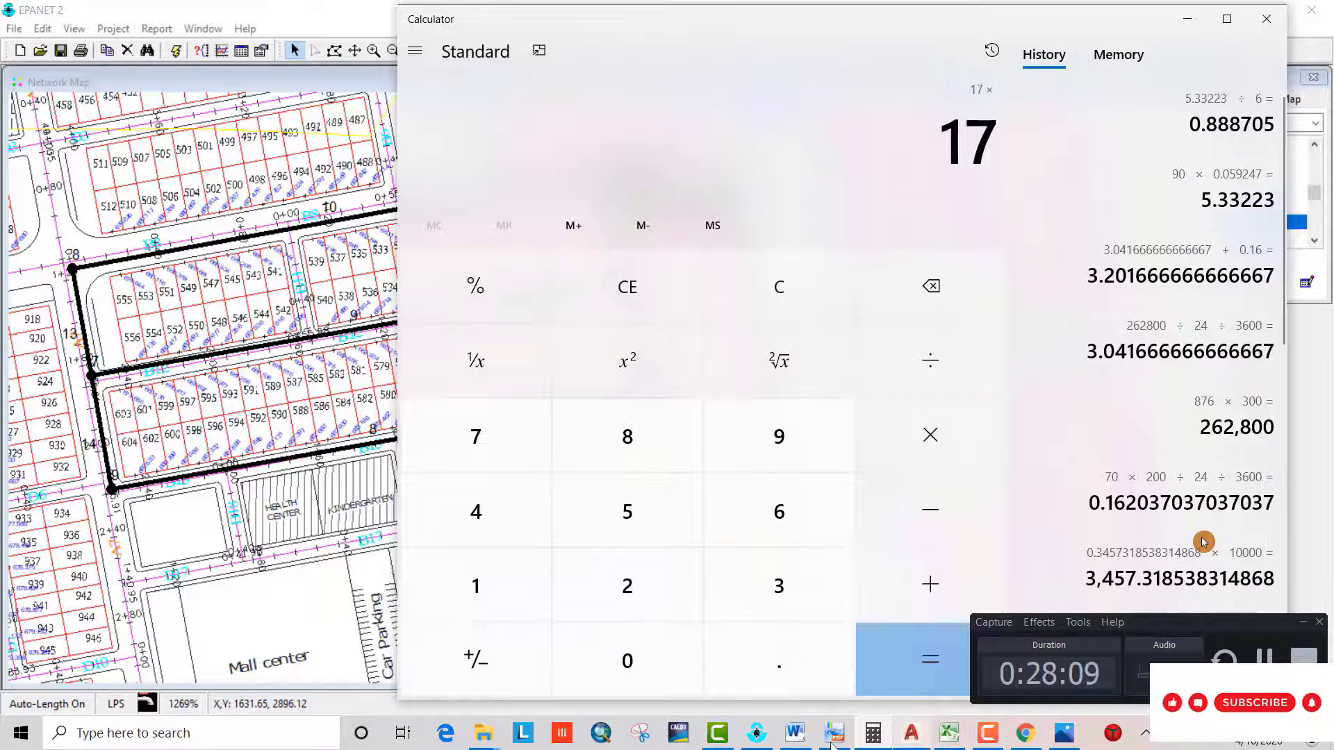
pyautogui.click(947, 735)
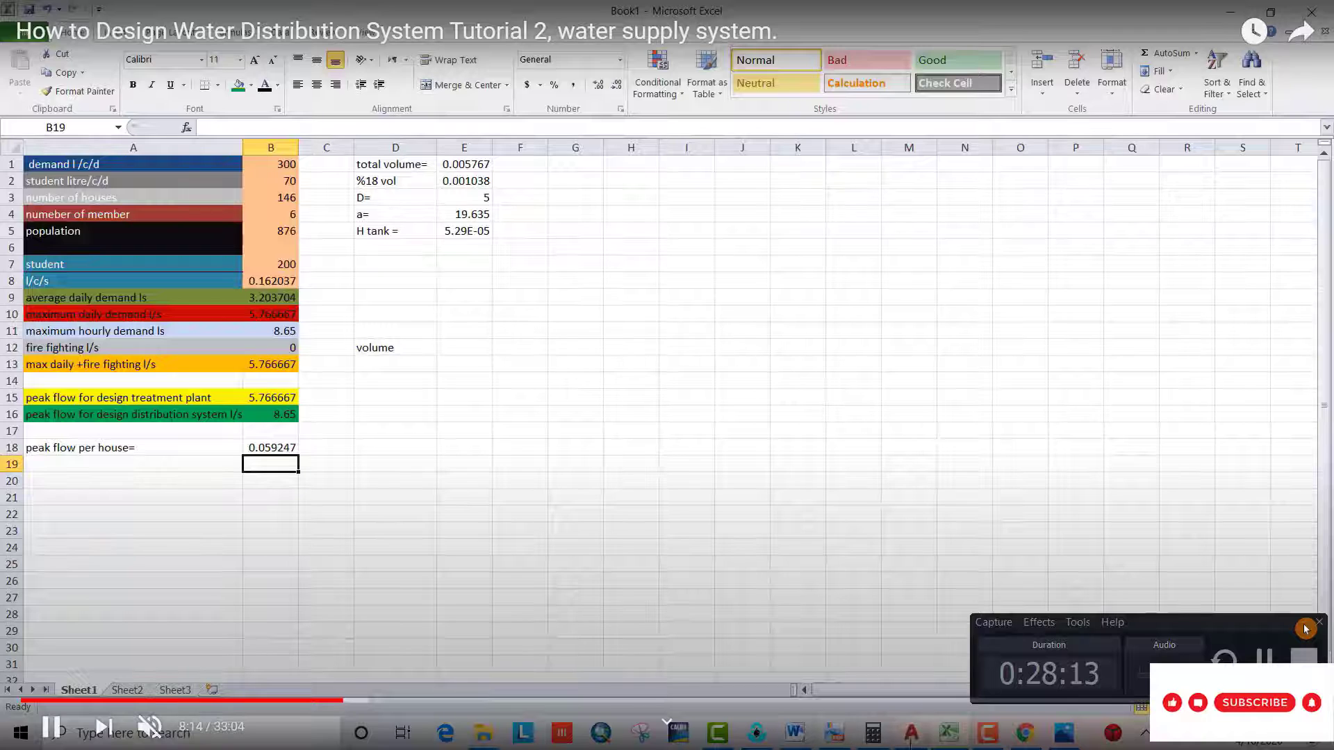
pyautogui.hotkey('alt', 'Tab')
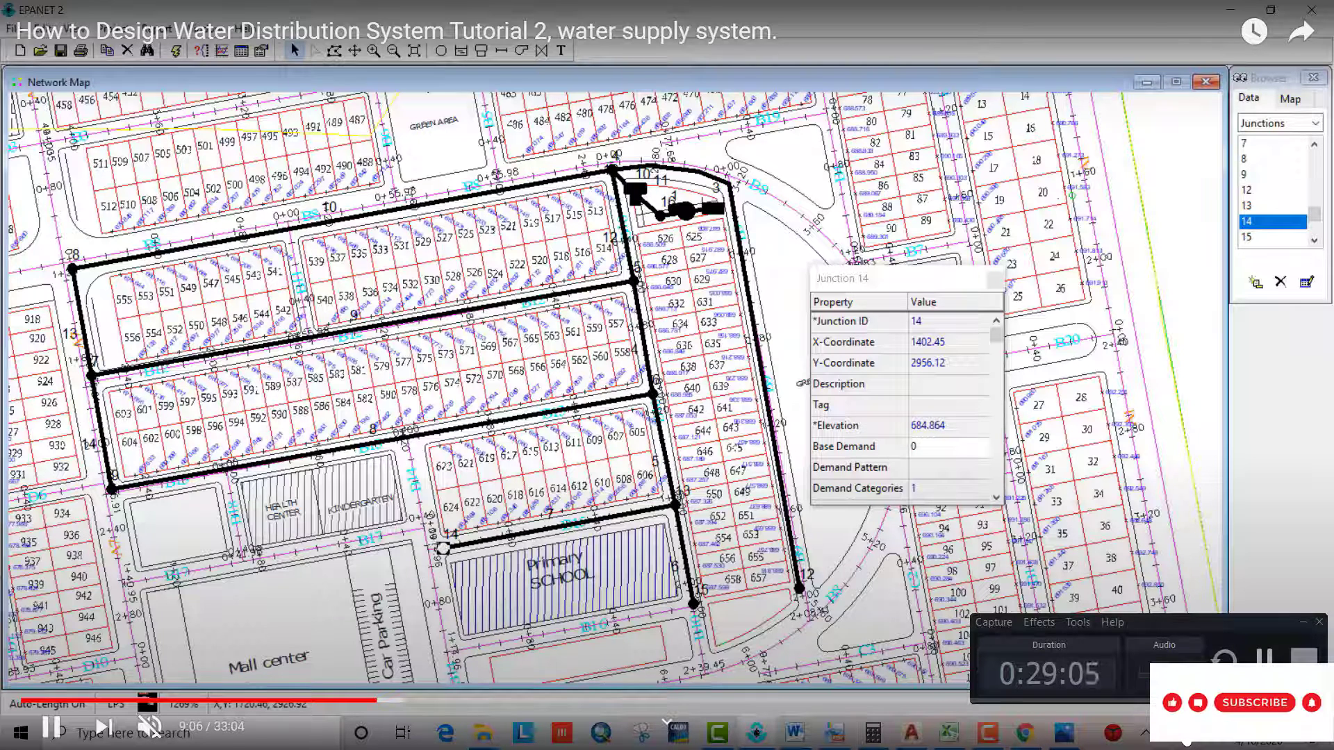
pyautogui.press('Left')
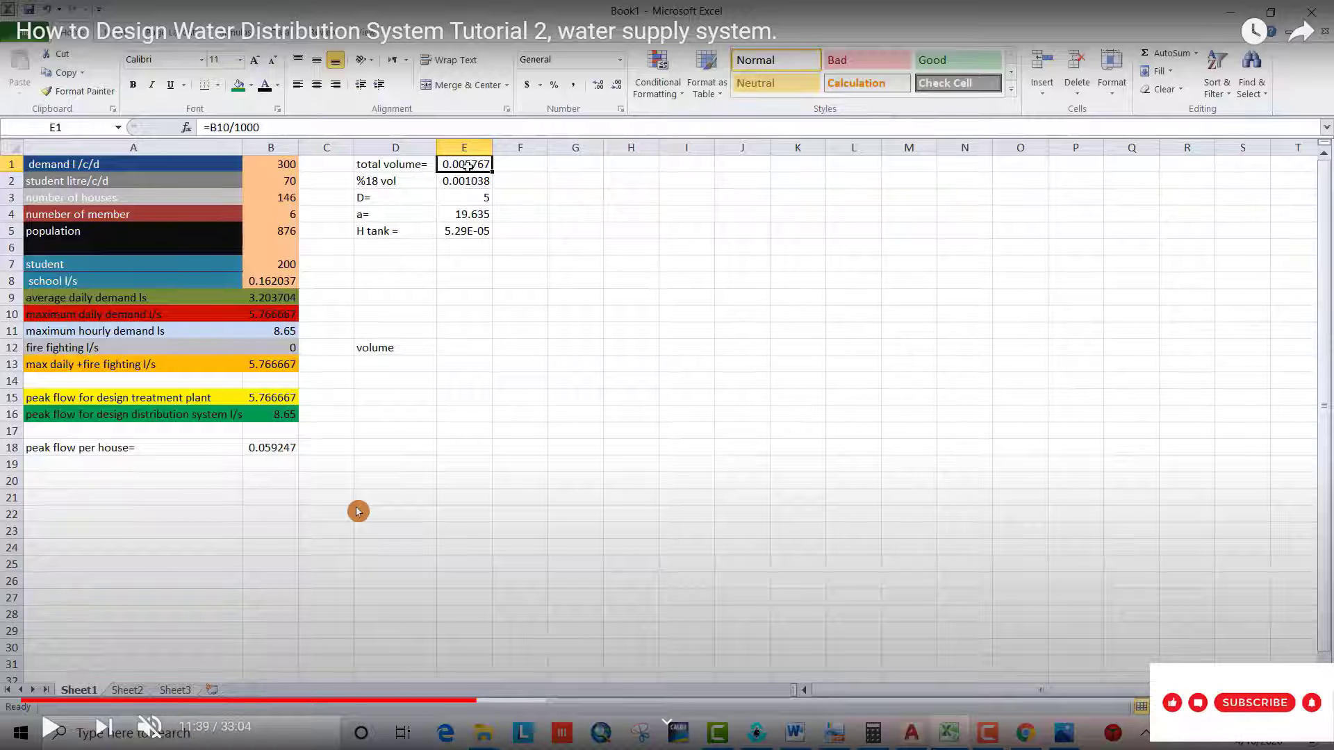
pyautogui.click(53, 728)
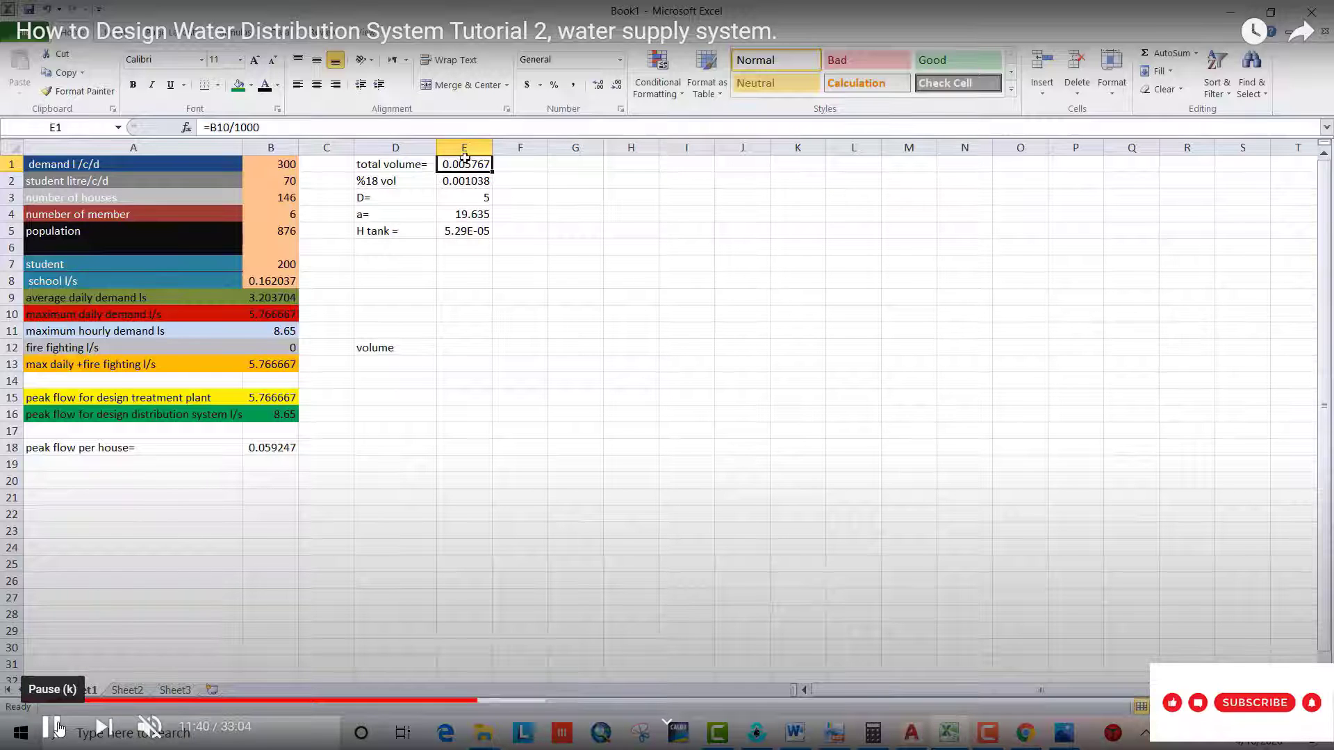
pyautogui.click(59, 729)
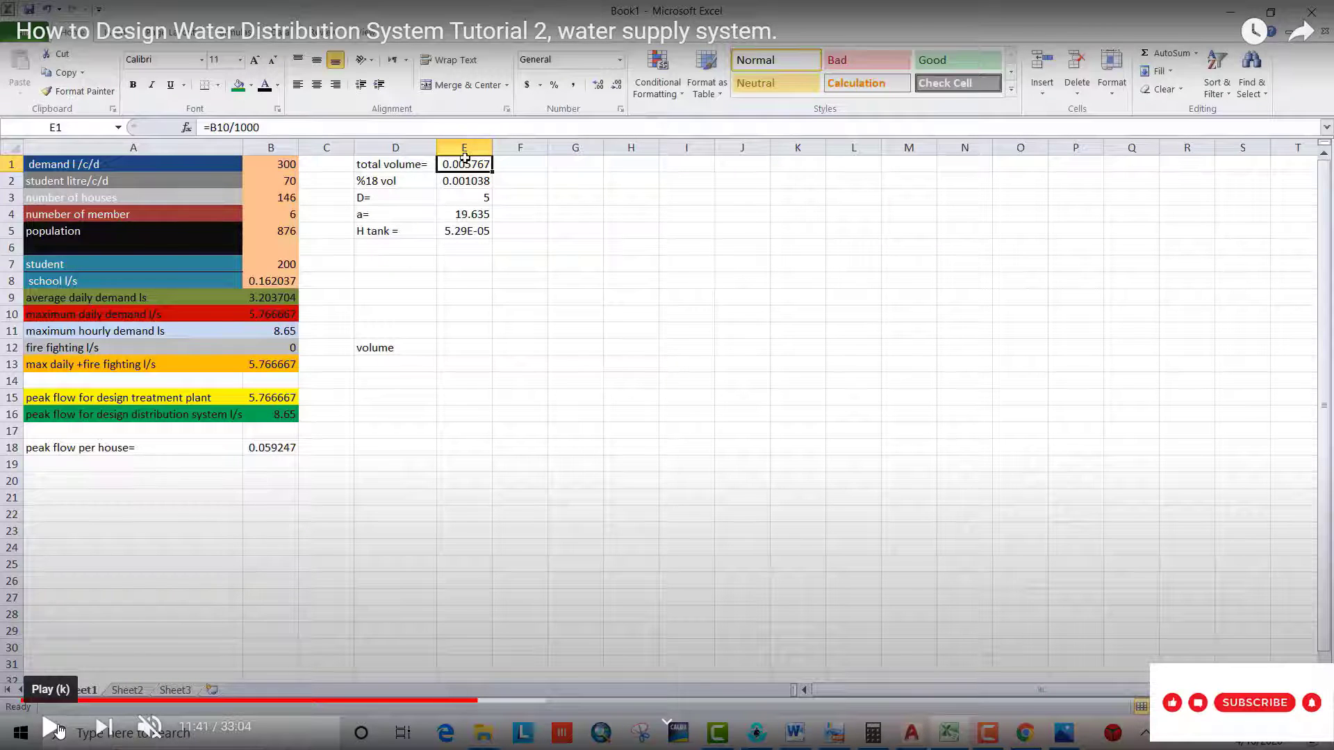
pyautogui.click(59, 729)
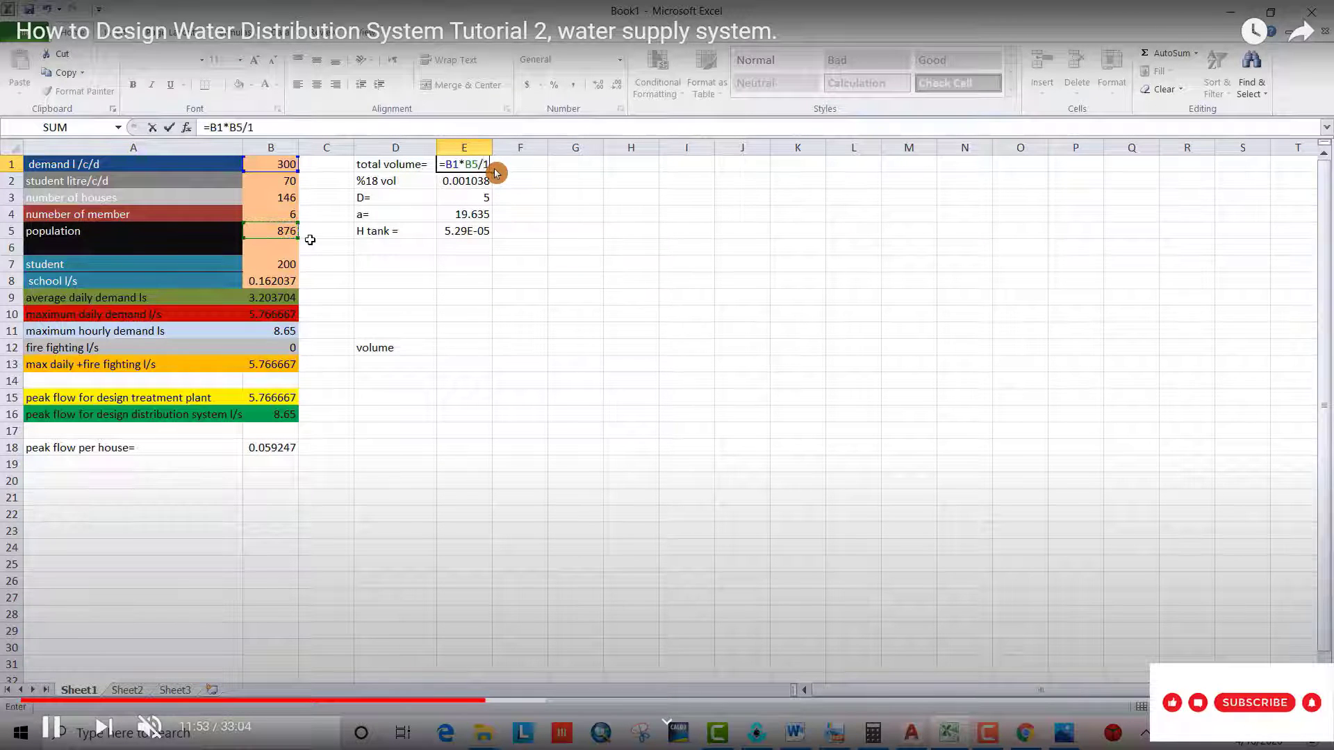
# Complete the total volume formula in cell E1 of the demand worksheet as =B1*B5/1000.
pyautogui.write('000')
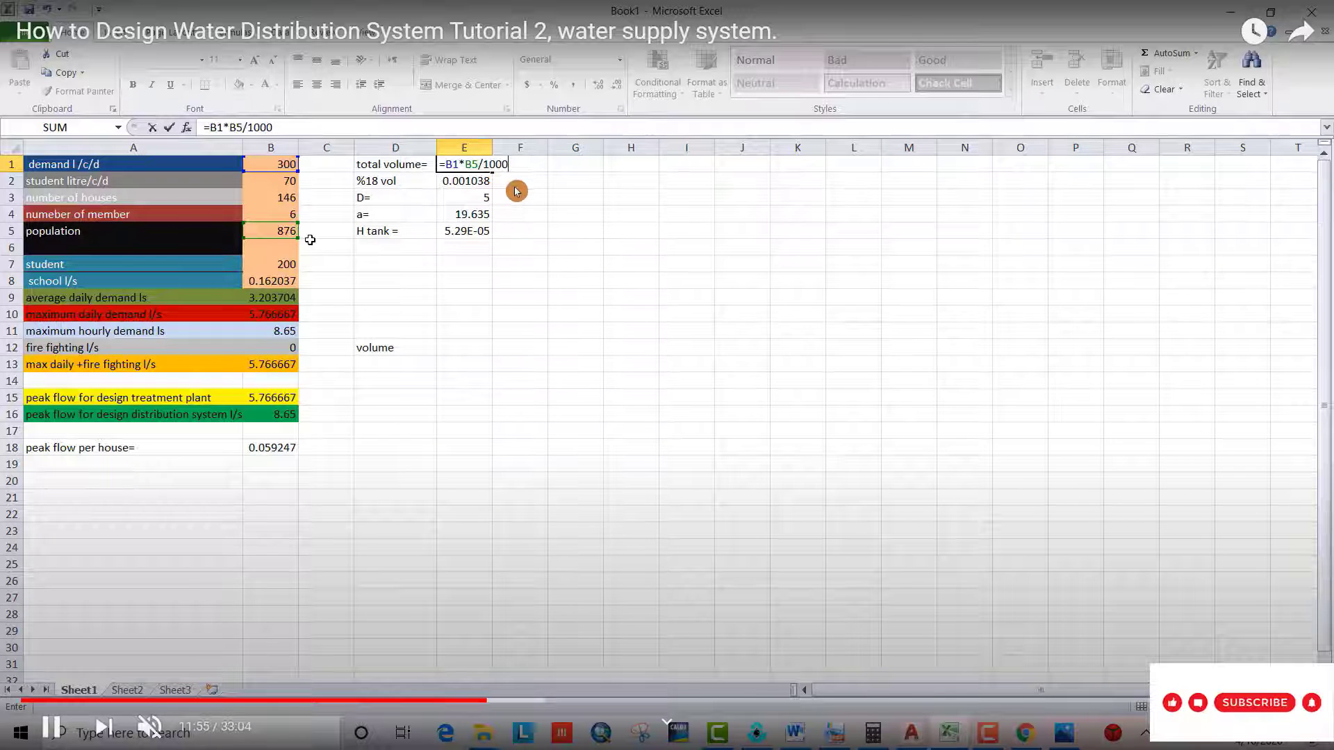
pyautogui.press('Return')
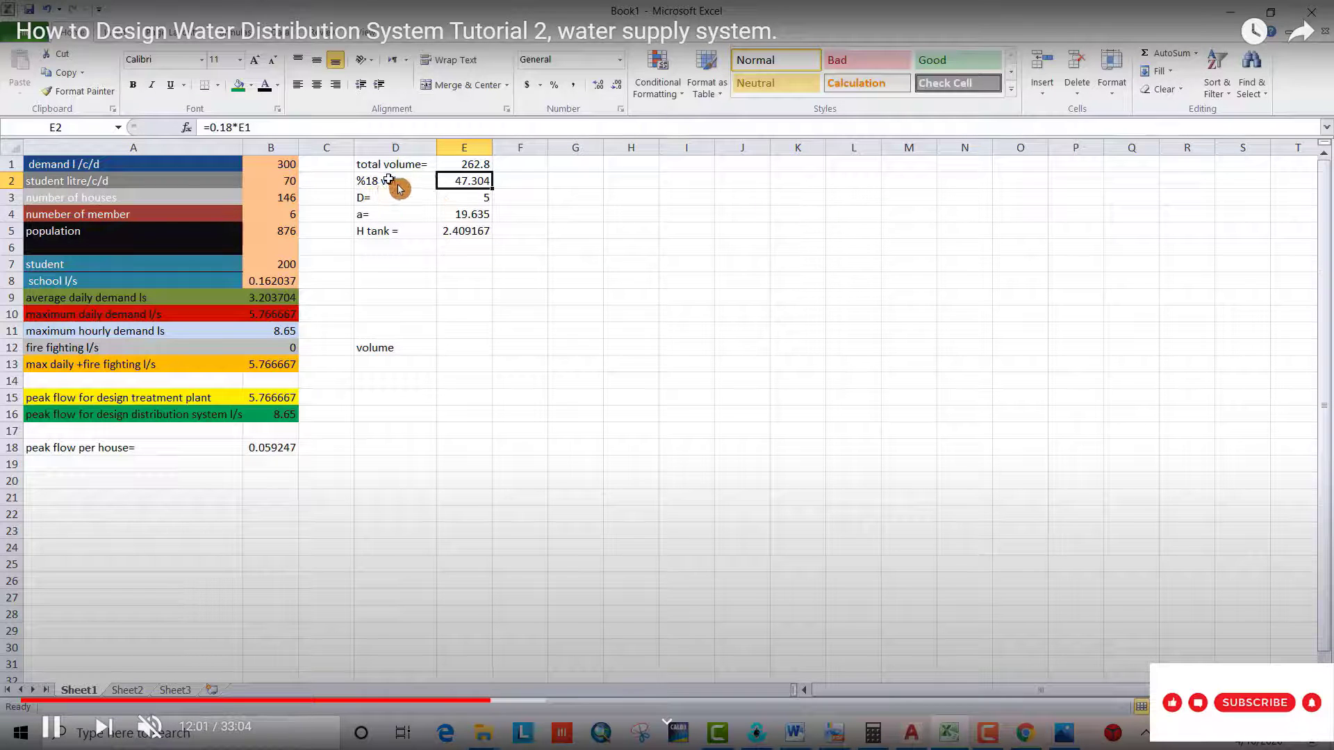
pyautogui.click(51, 726)
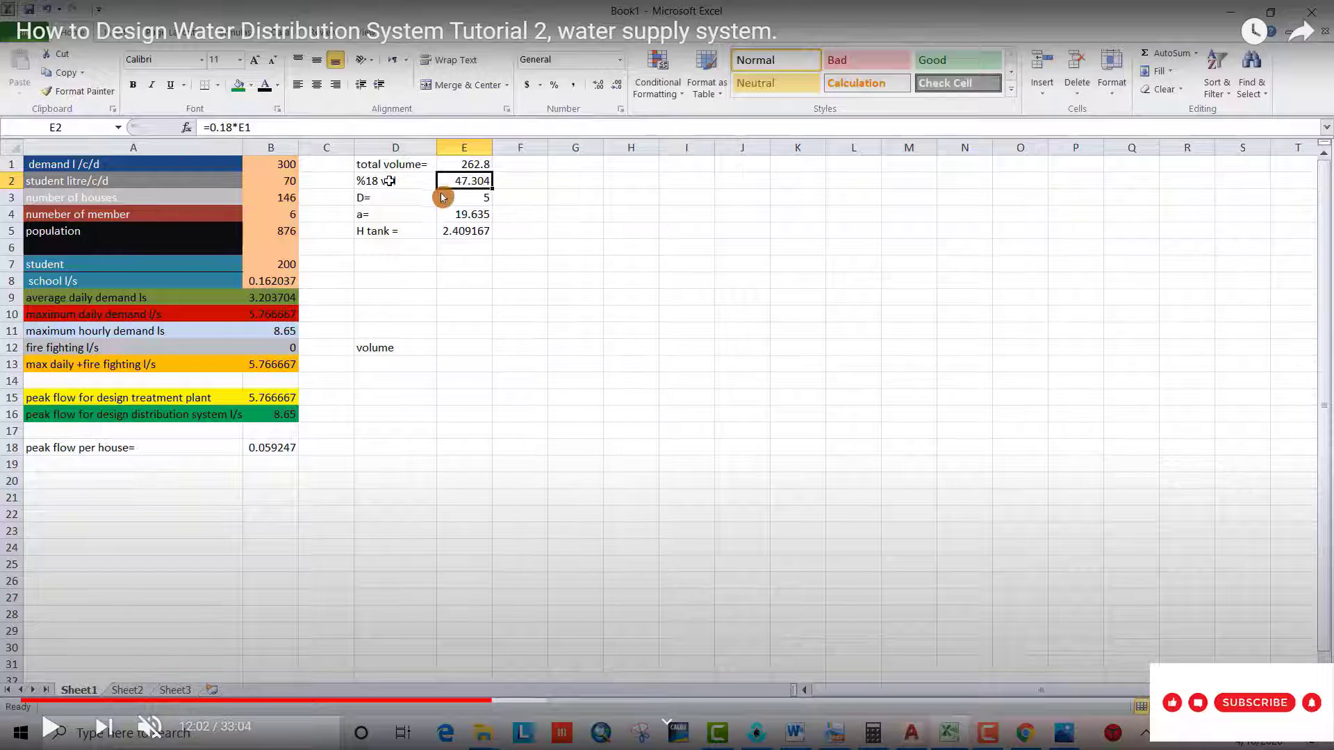
pyautogui.click(52, 727)
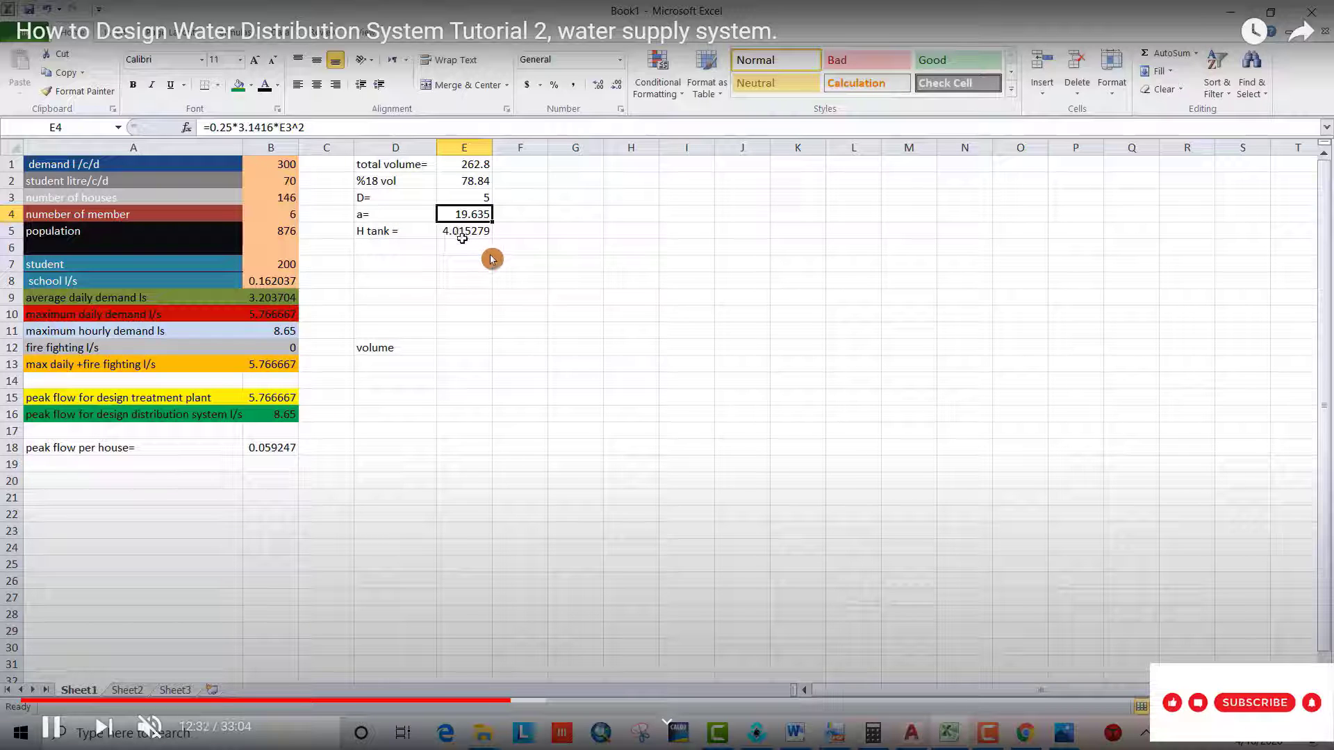
pyautogui.click(51, 727)
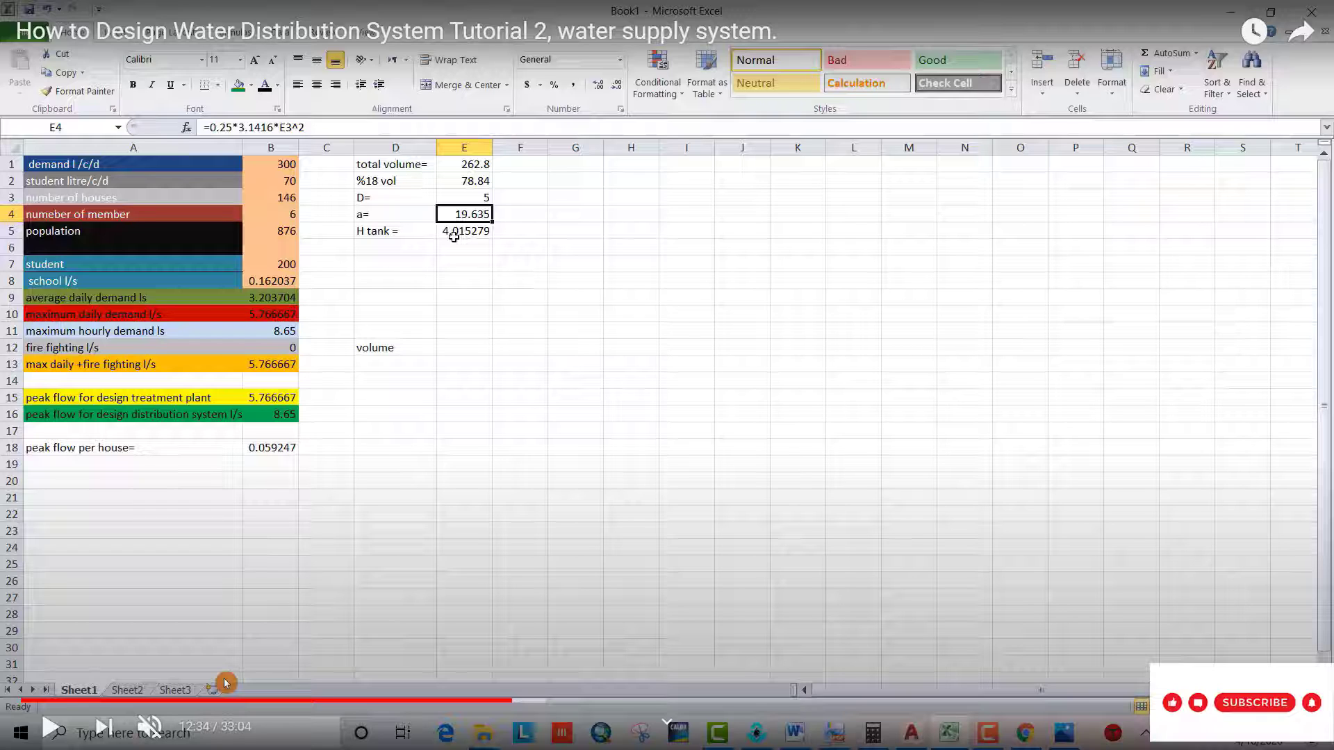
pyautogui.click(49, 731)
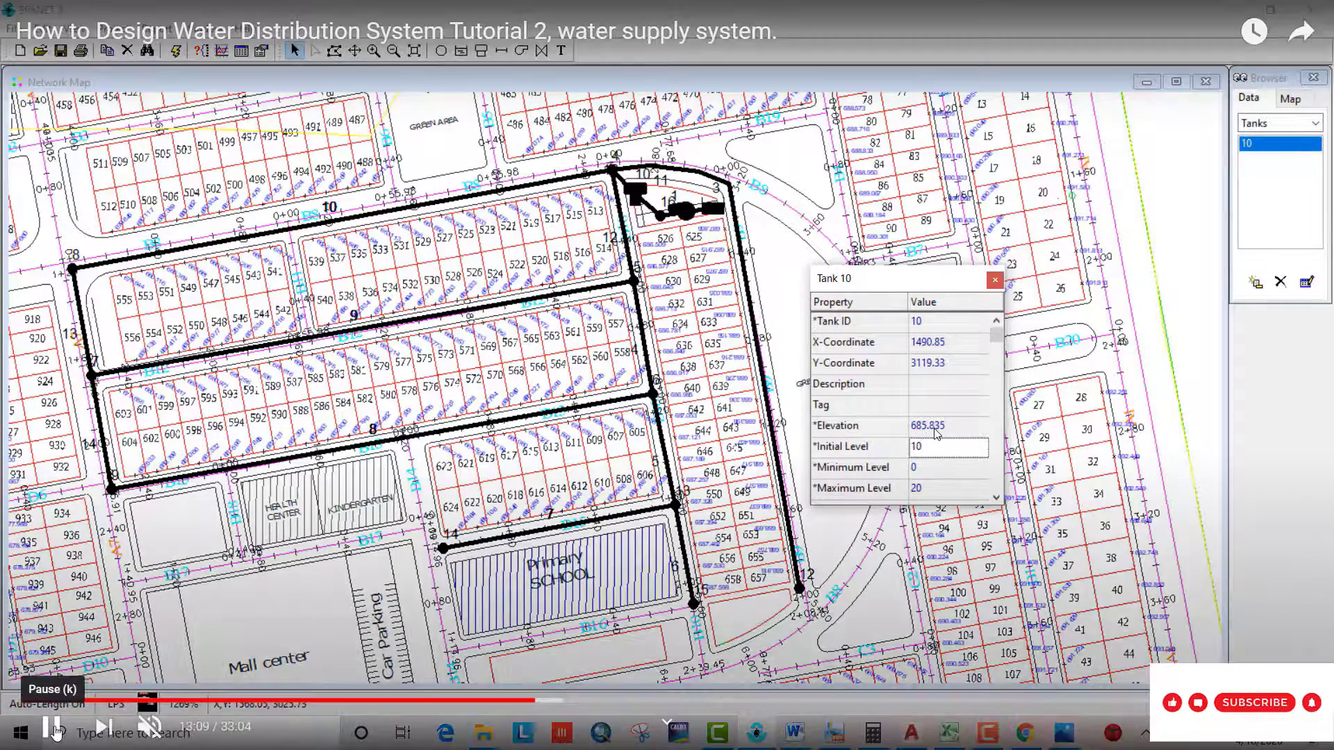
pyautogui.click(53, 731)
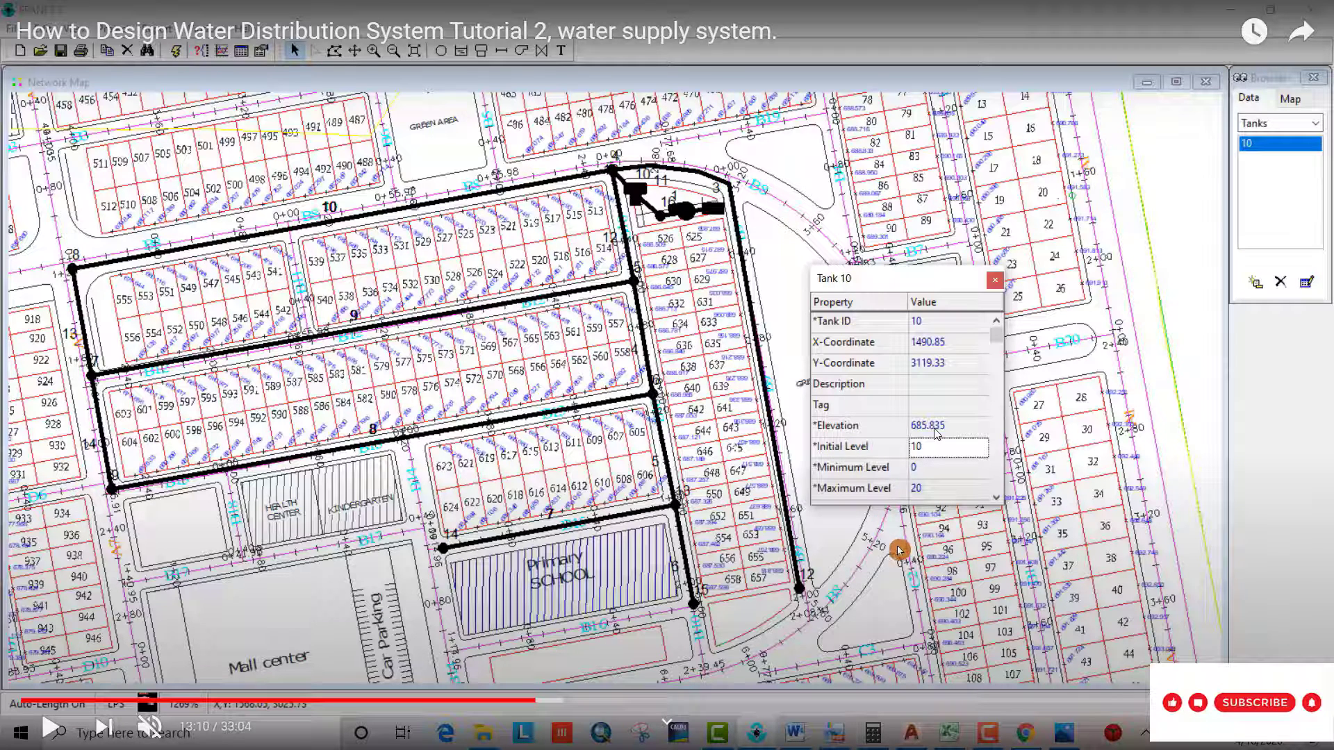
pyautogui.click(50, 726)
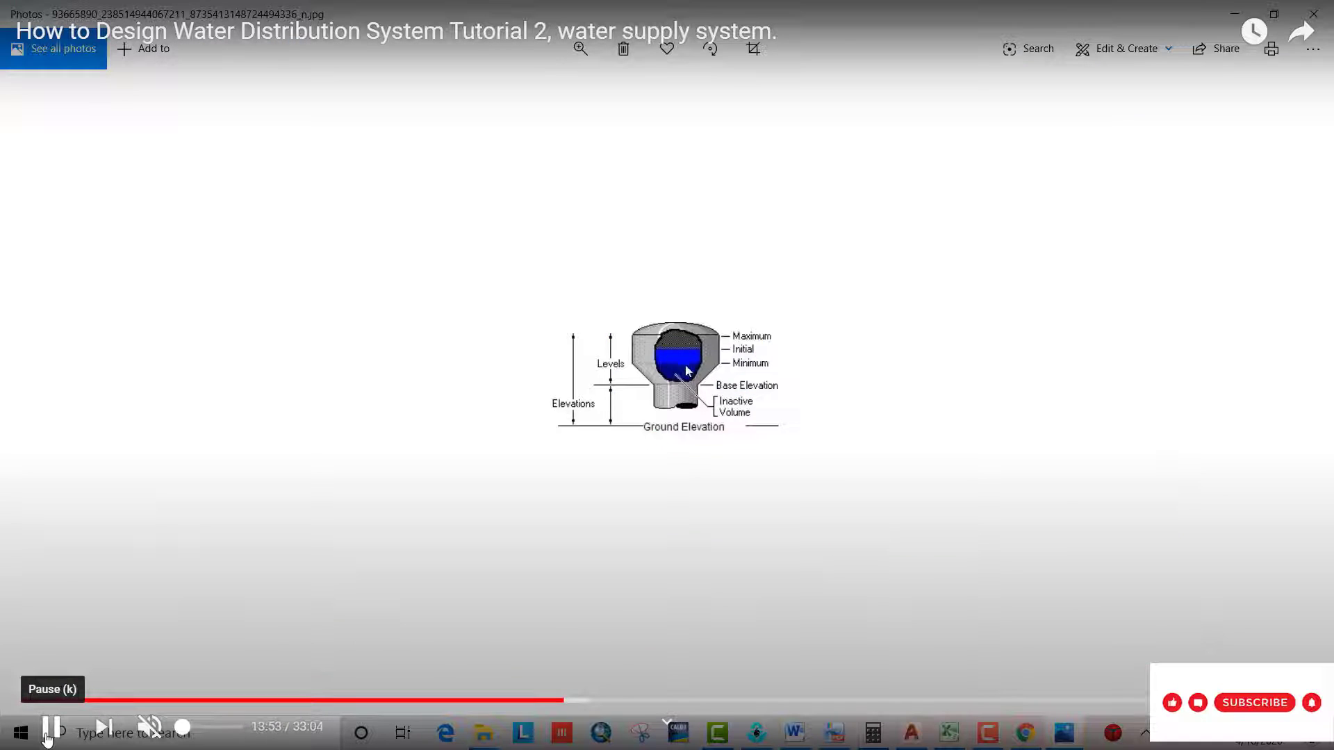
pyautogui.click(47, 737)
pyautogui.click(47, 736)
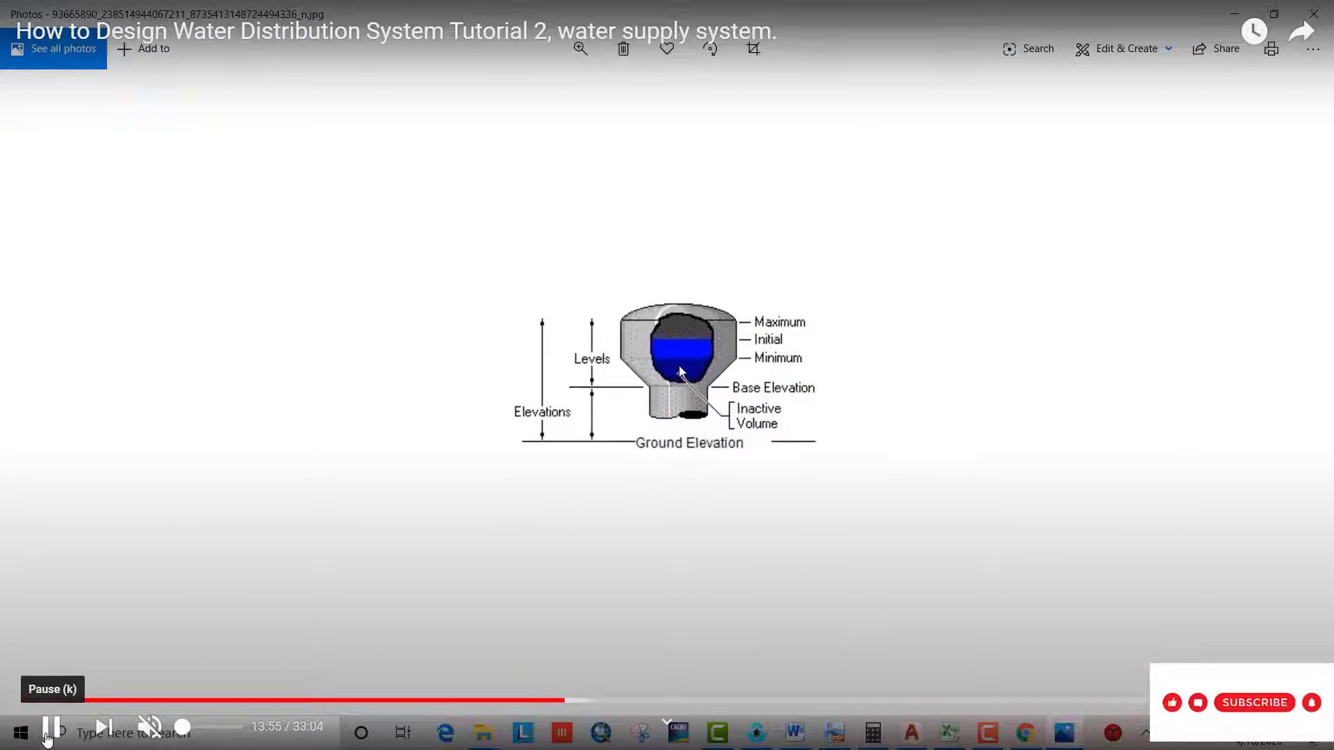
pyautogui.click(48, 736)
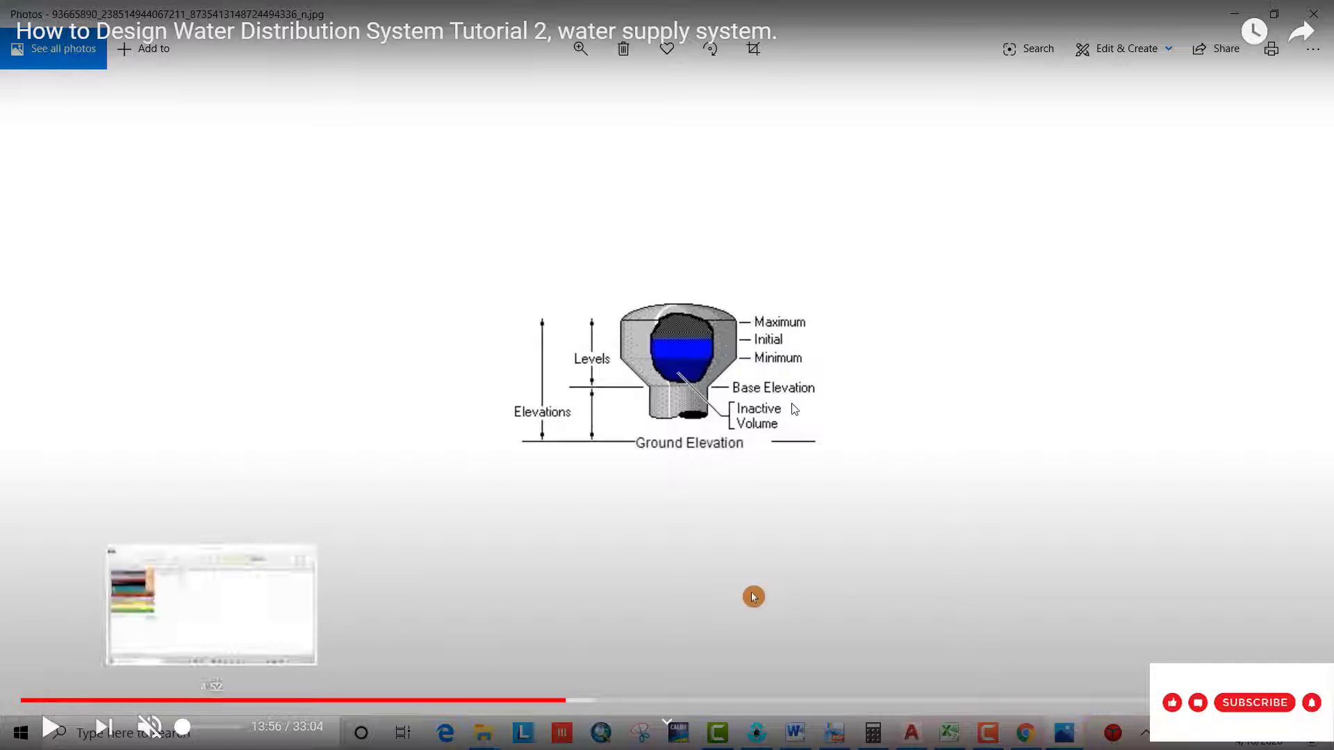
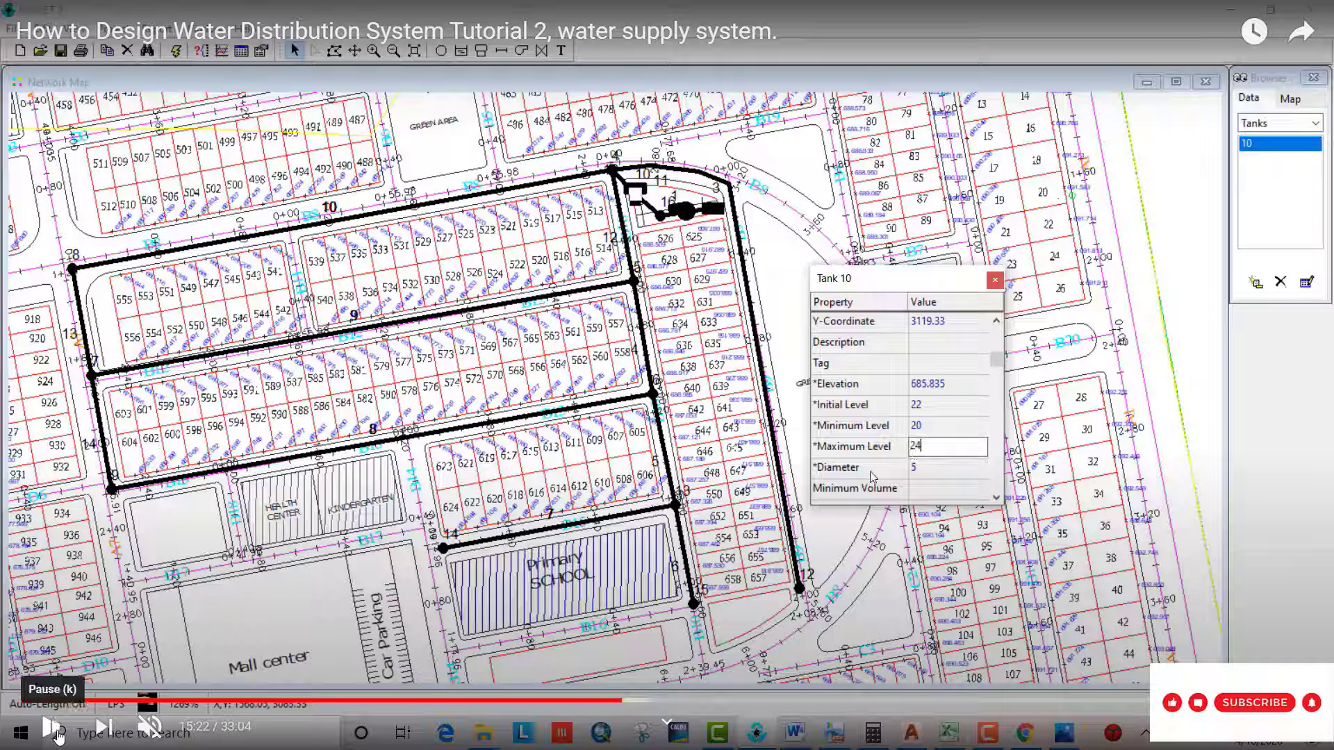
pyautogui.click(56, 731)
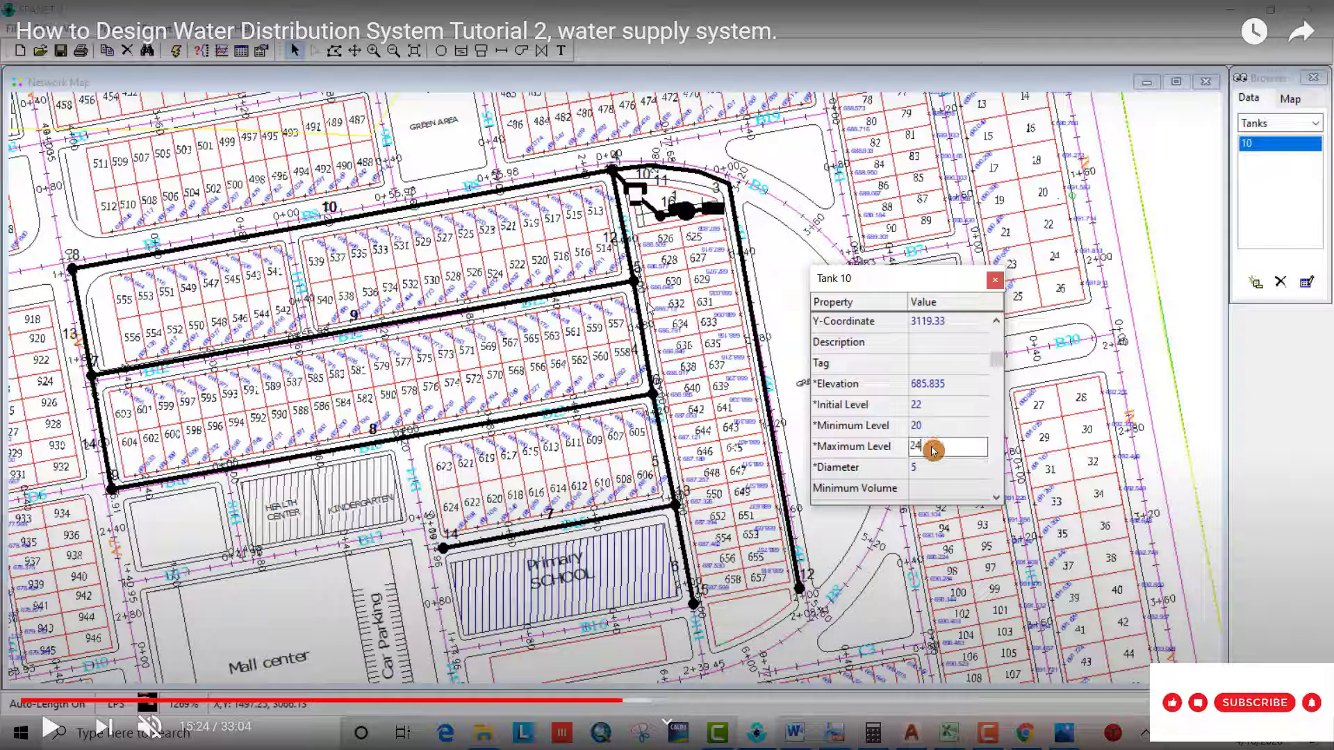
pyautogui.click(56, 735)
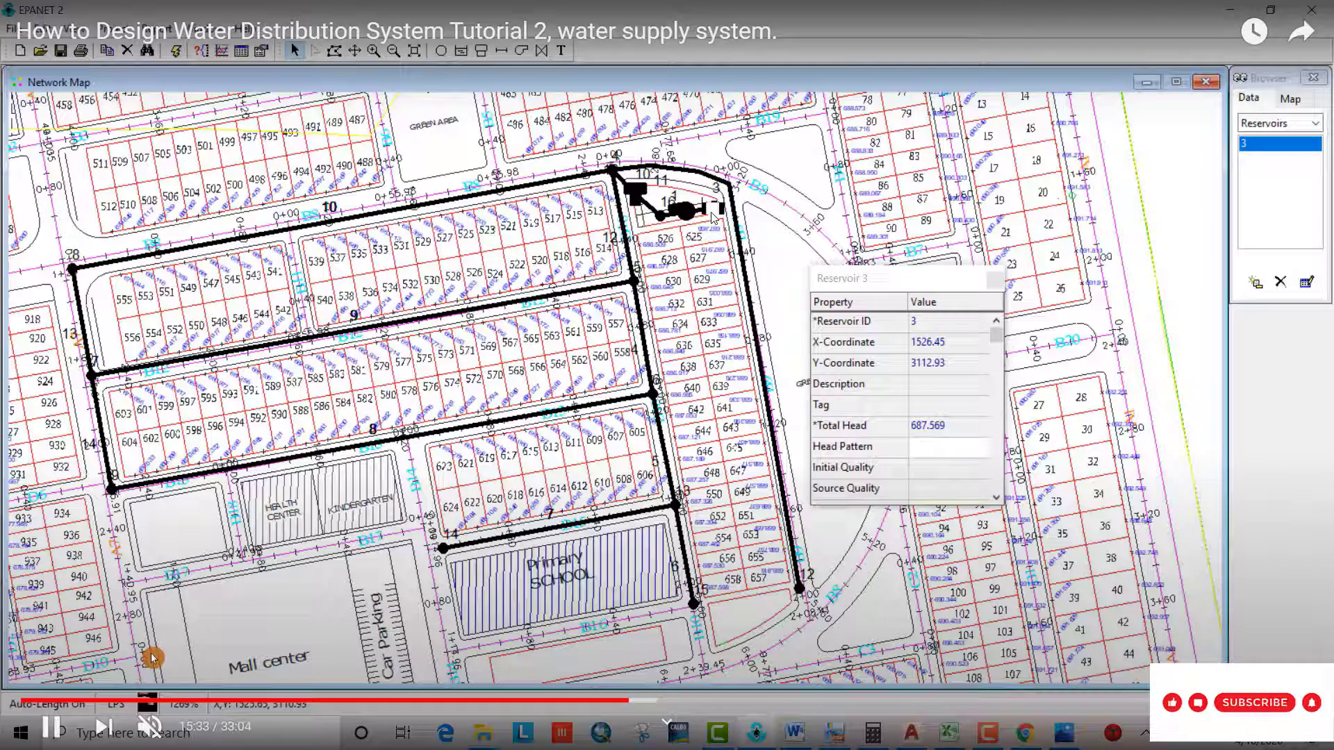
pyautogui.click(52, 727)
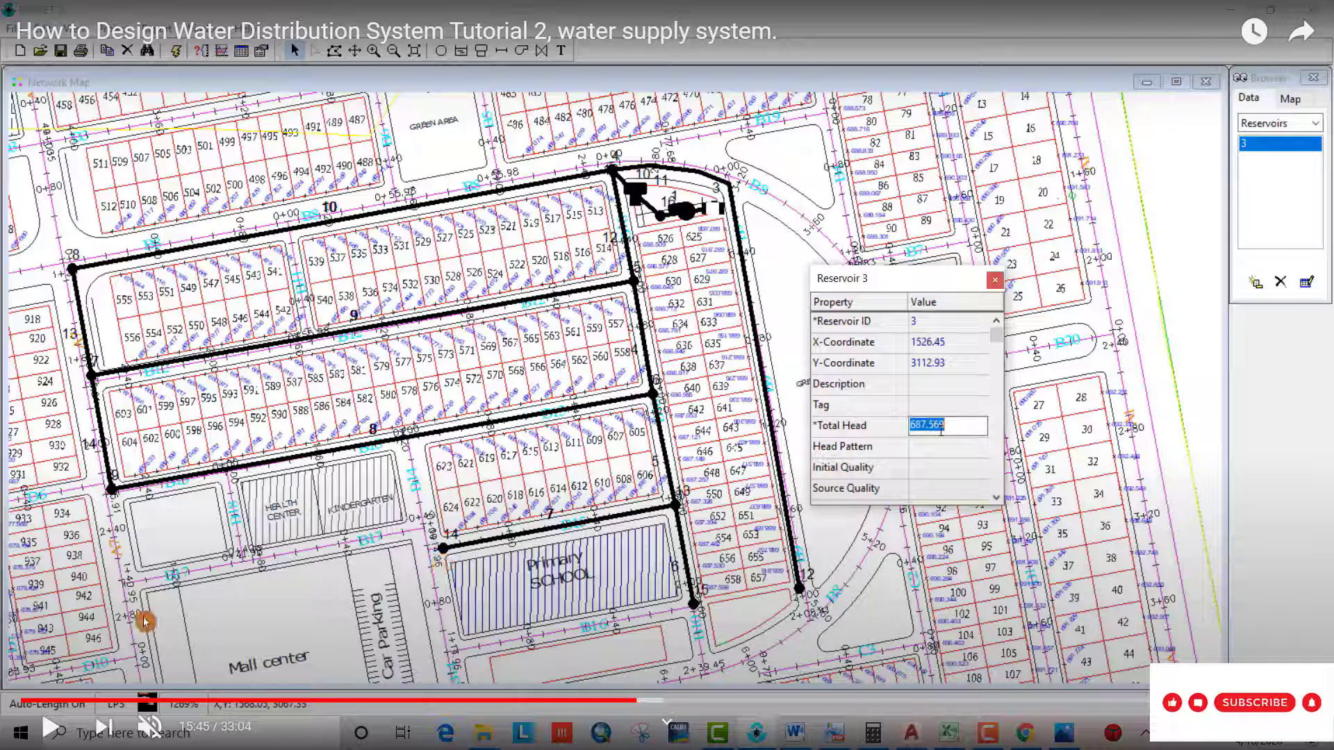
pyautogui.click(51, 727)
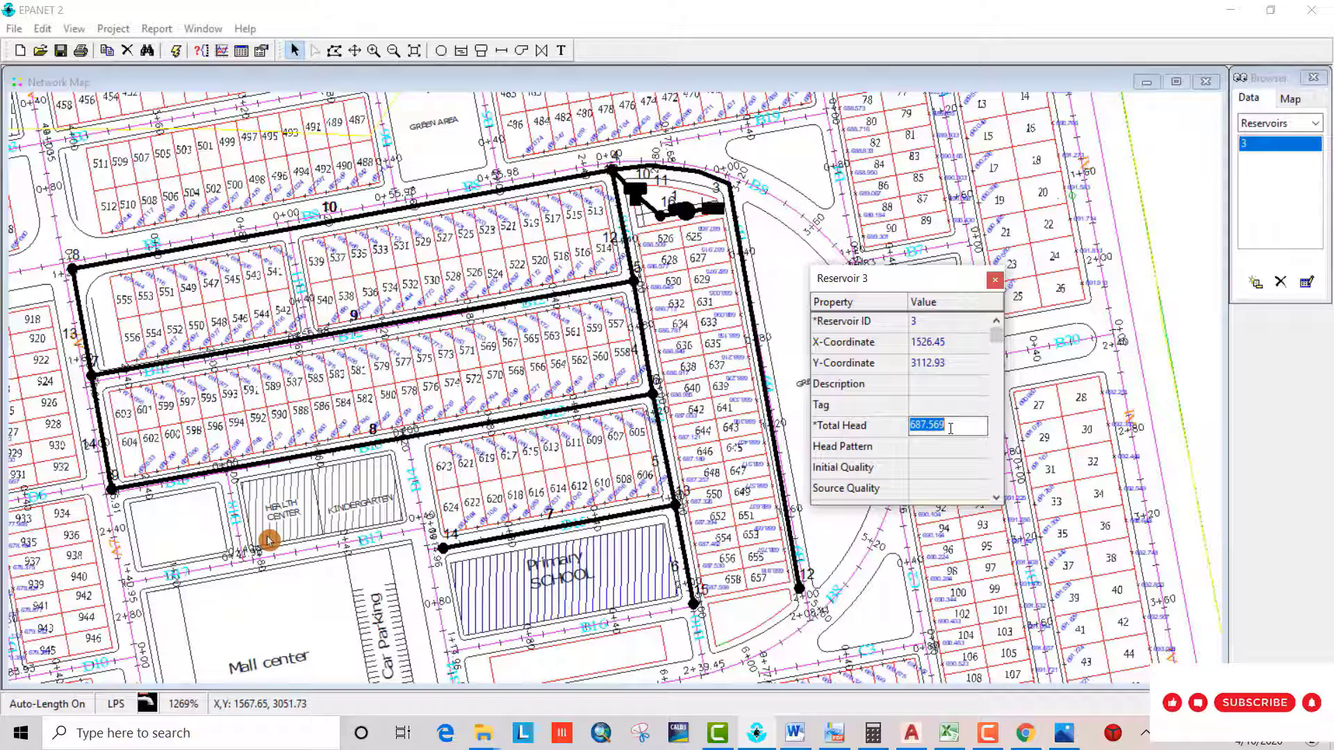
# Set the total head of reservoir 3 to 387.
pyautogui.write('387')
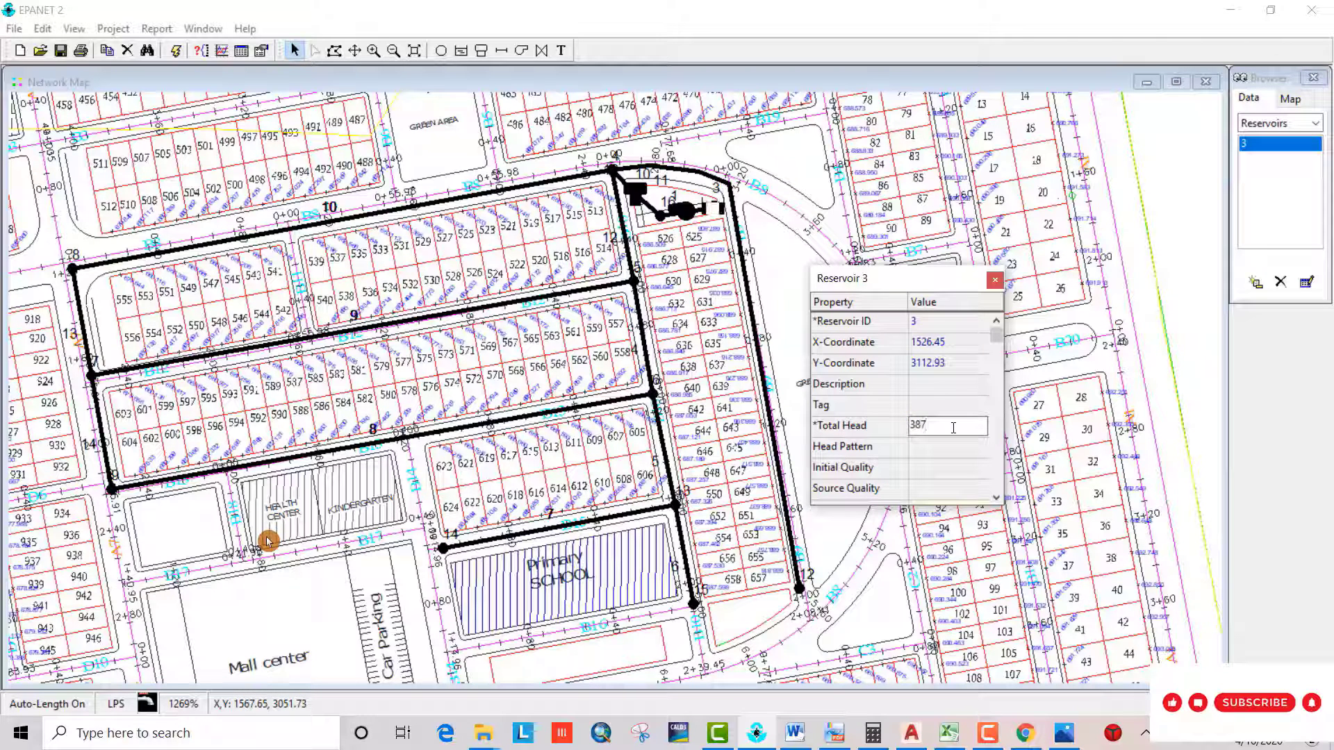
pyautogui.click(954, 447)
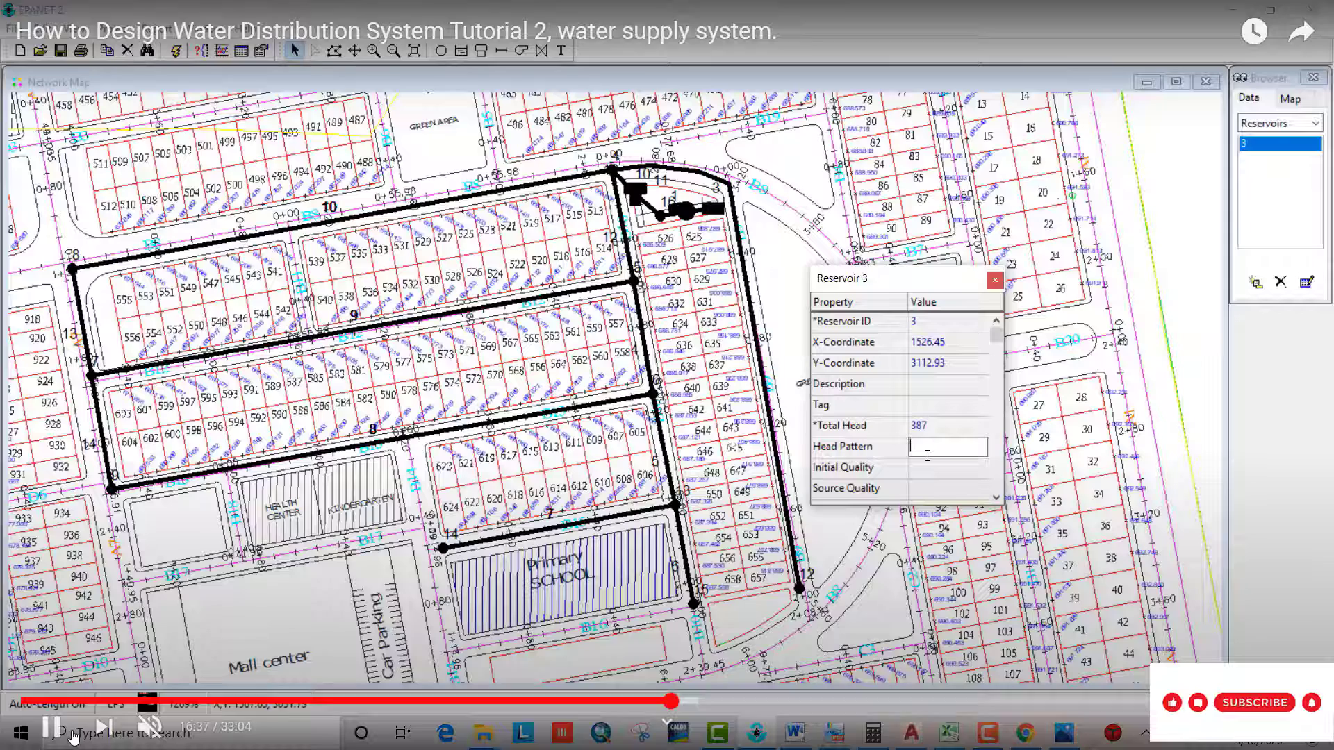
pyautogui.click(51, 728)
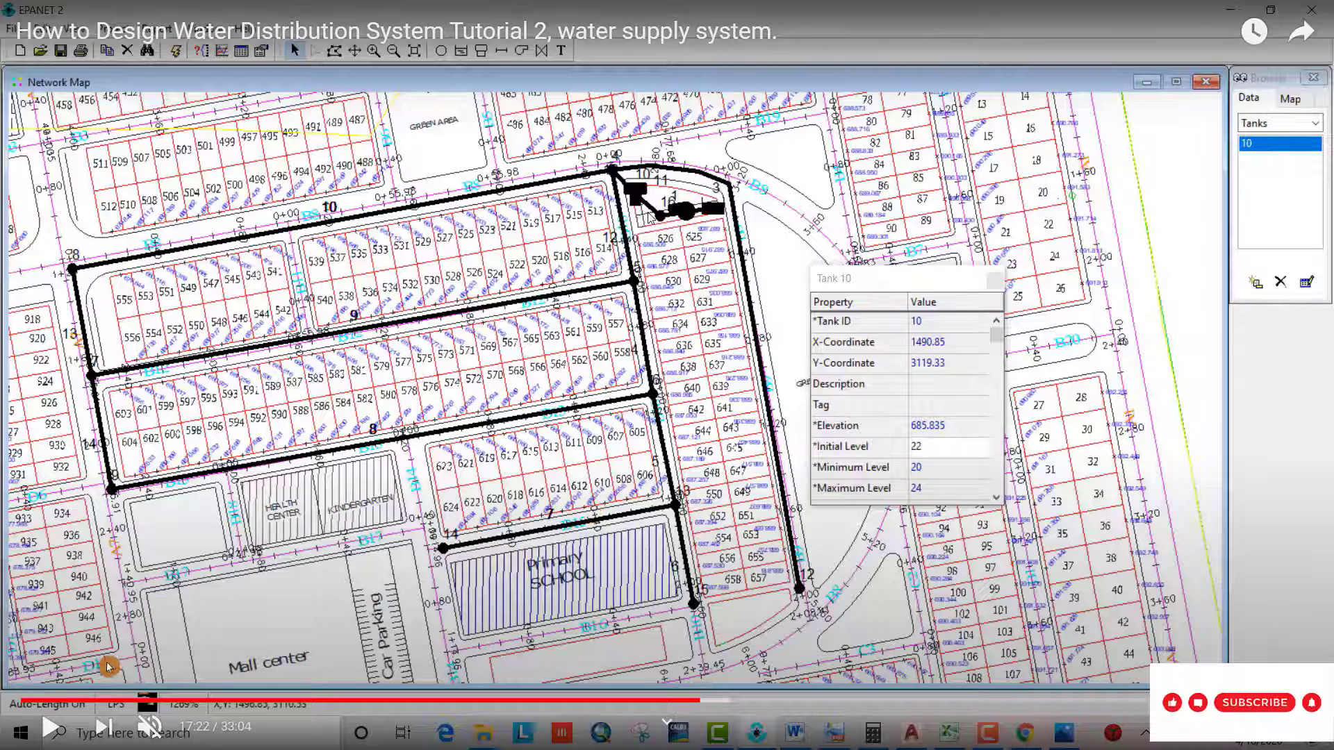
pyautogui.click(52, 727)
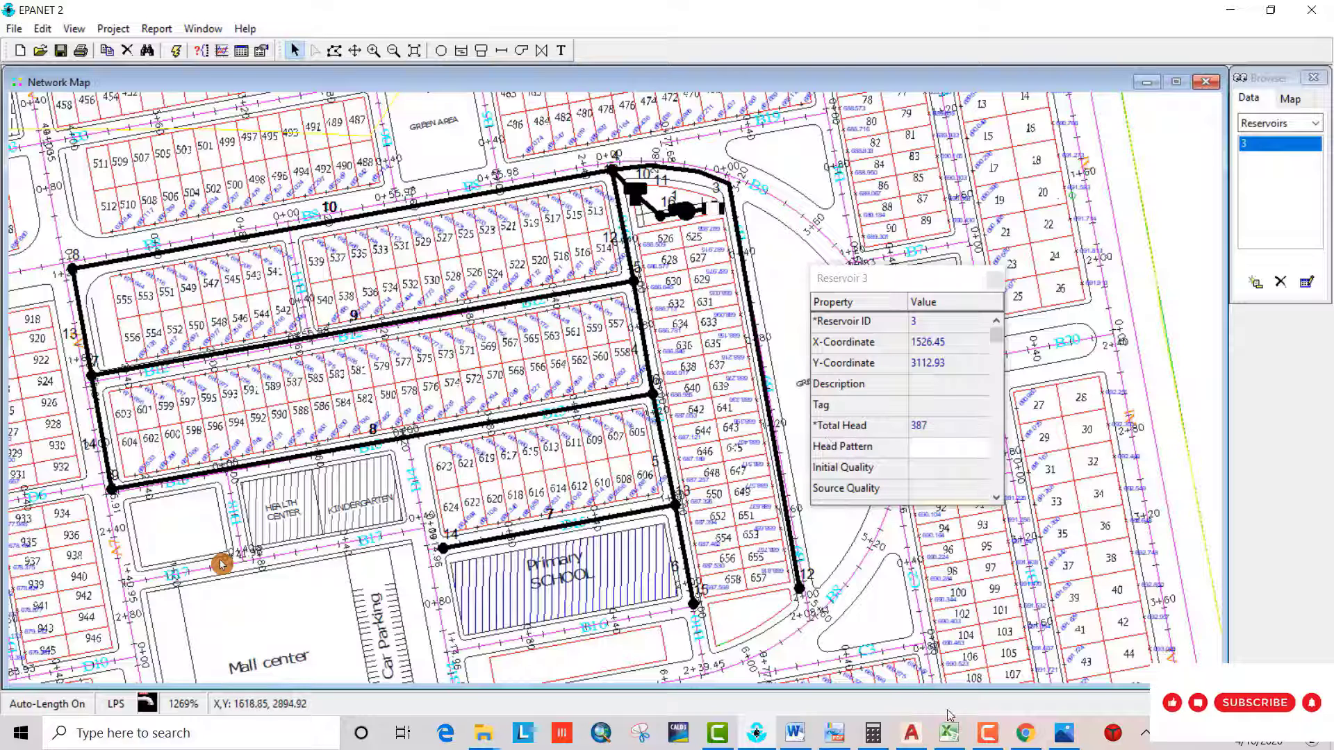
# Switch to Calculator and subtract the reservoir head of 387 from the existing result of 709.835.
pyautogui.click(872, 733)
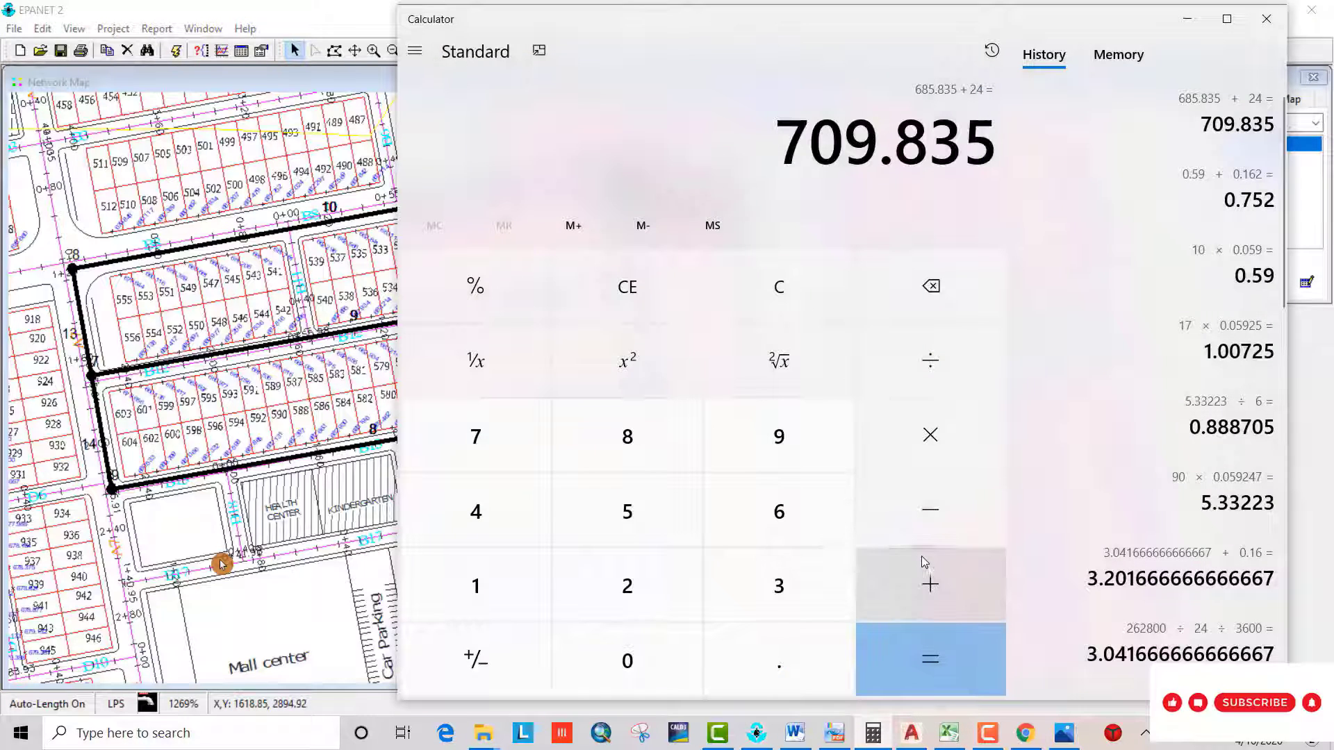
pyautogui.click(924, 528)
pyautogui.click(807, 587)
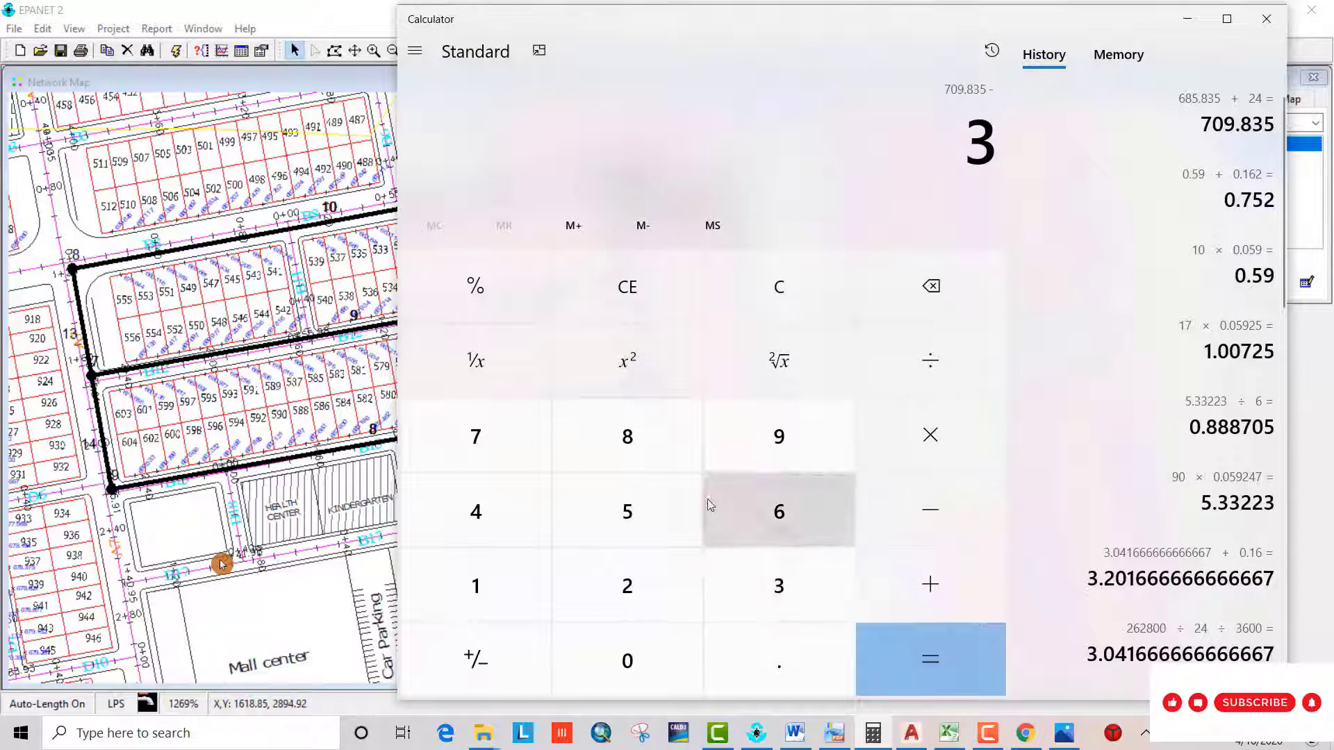
pyautogui.click(672, 456)
pyautogui.click(511, 434)
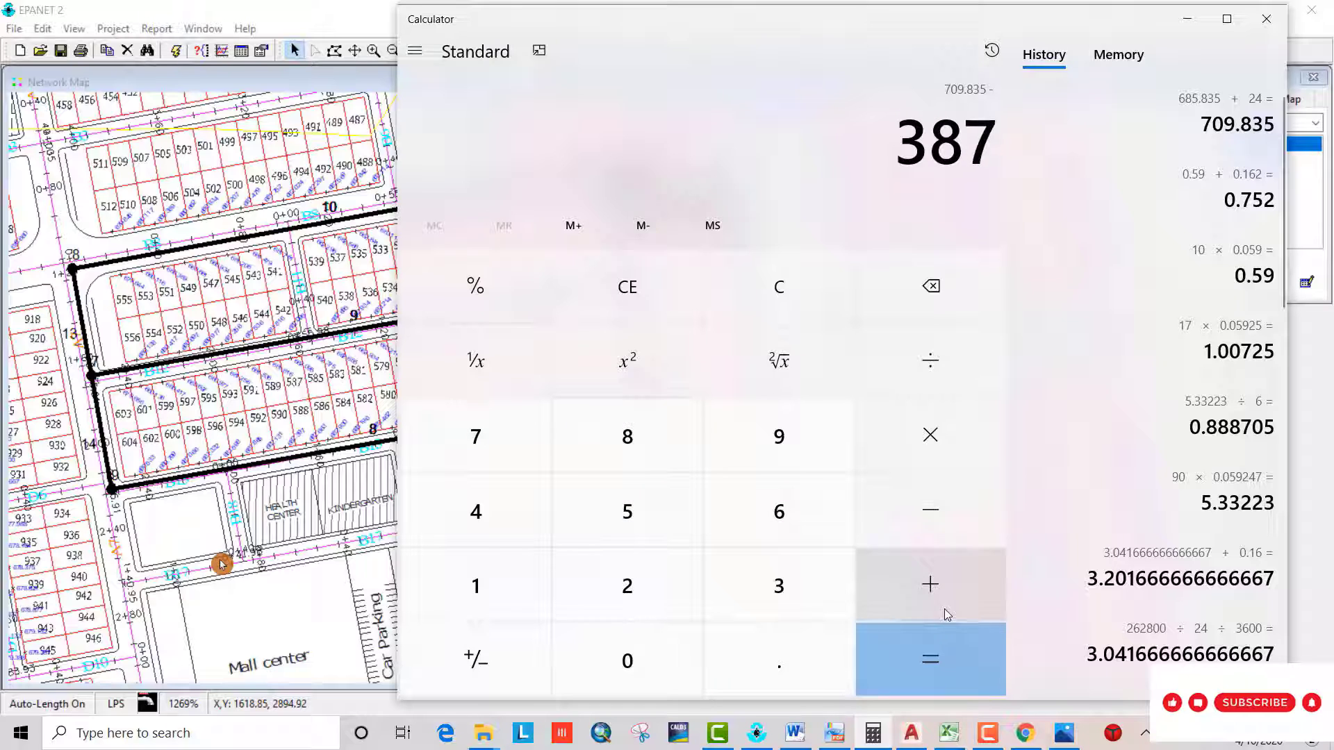
pyautogui.click(965, 653)
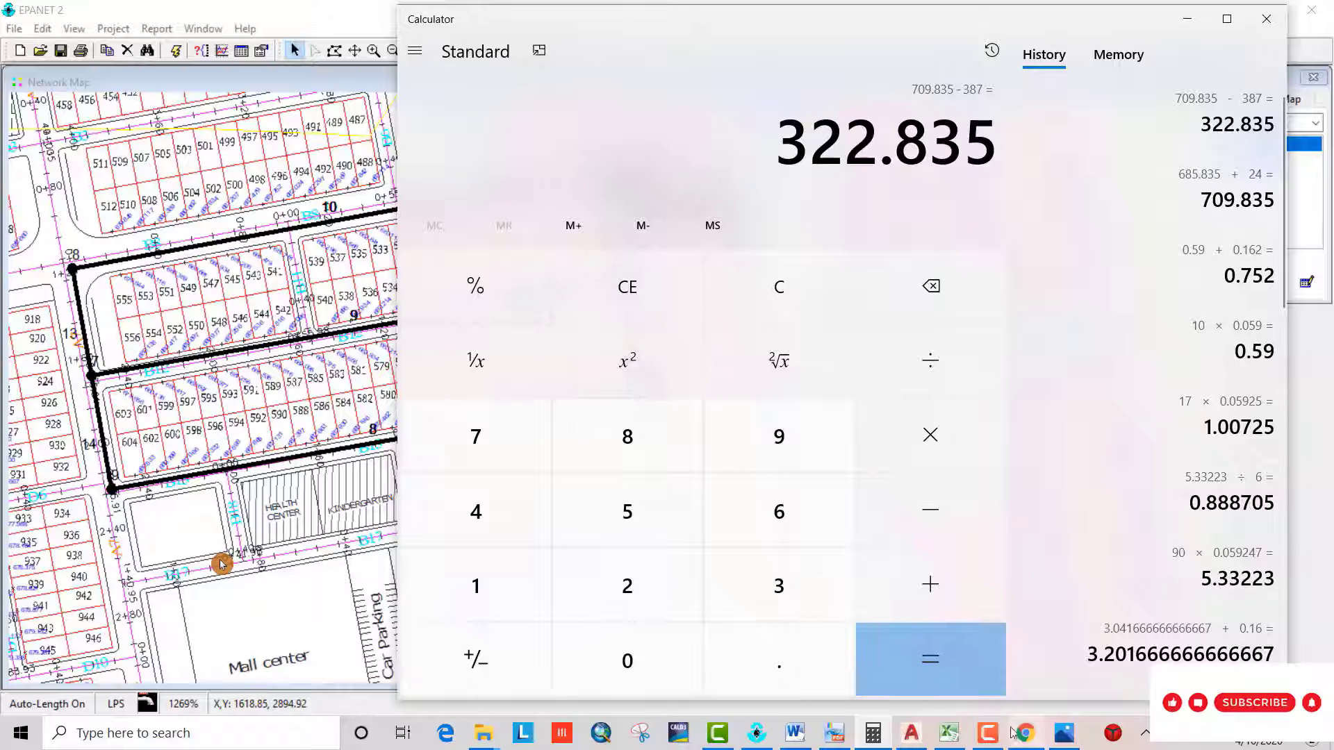
# Look at the demand worksheet in Excel, and return to EPANET to select the pump between reservoir 3 and node 16.
pyautogui.click(987, 733)
pyautogui.hotkey('alt', 'Tab')
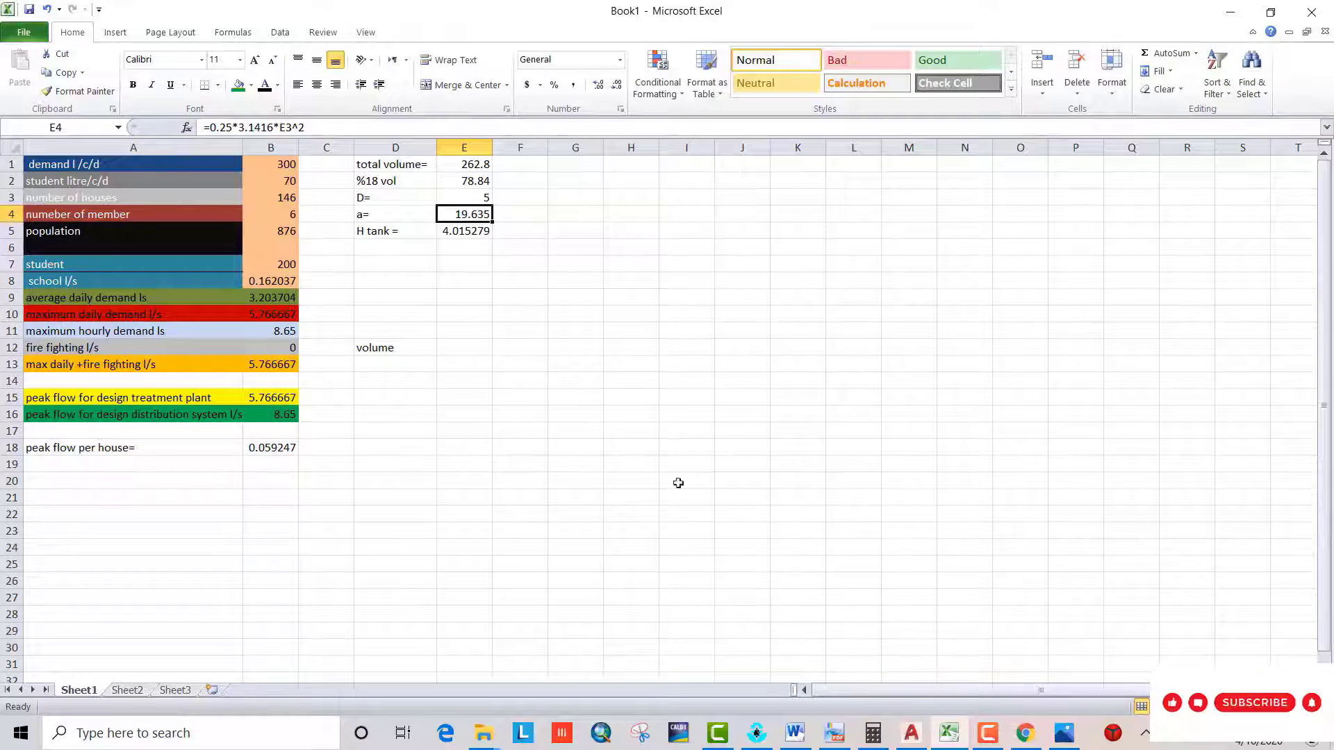
pyautogui.click(757, 733)
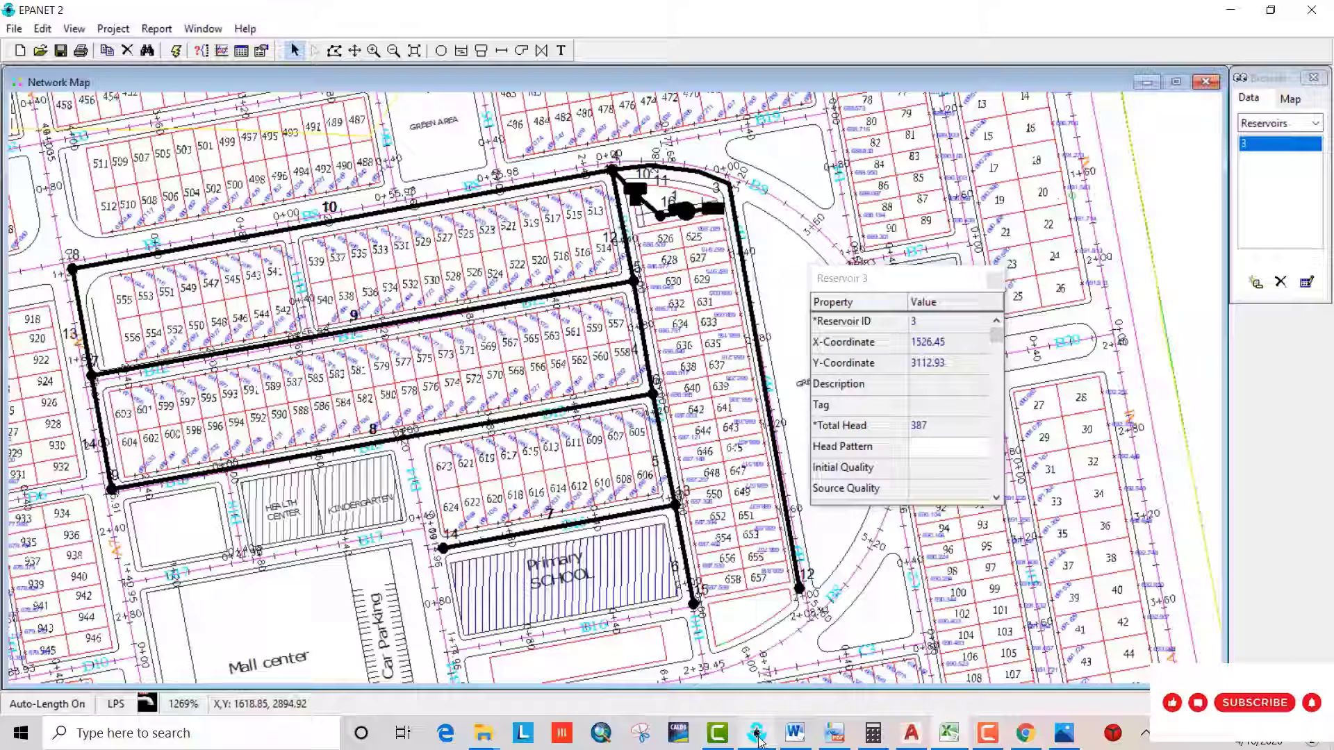
pyautogui.click(689, 213)
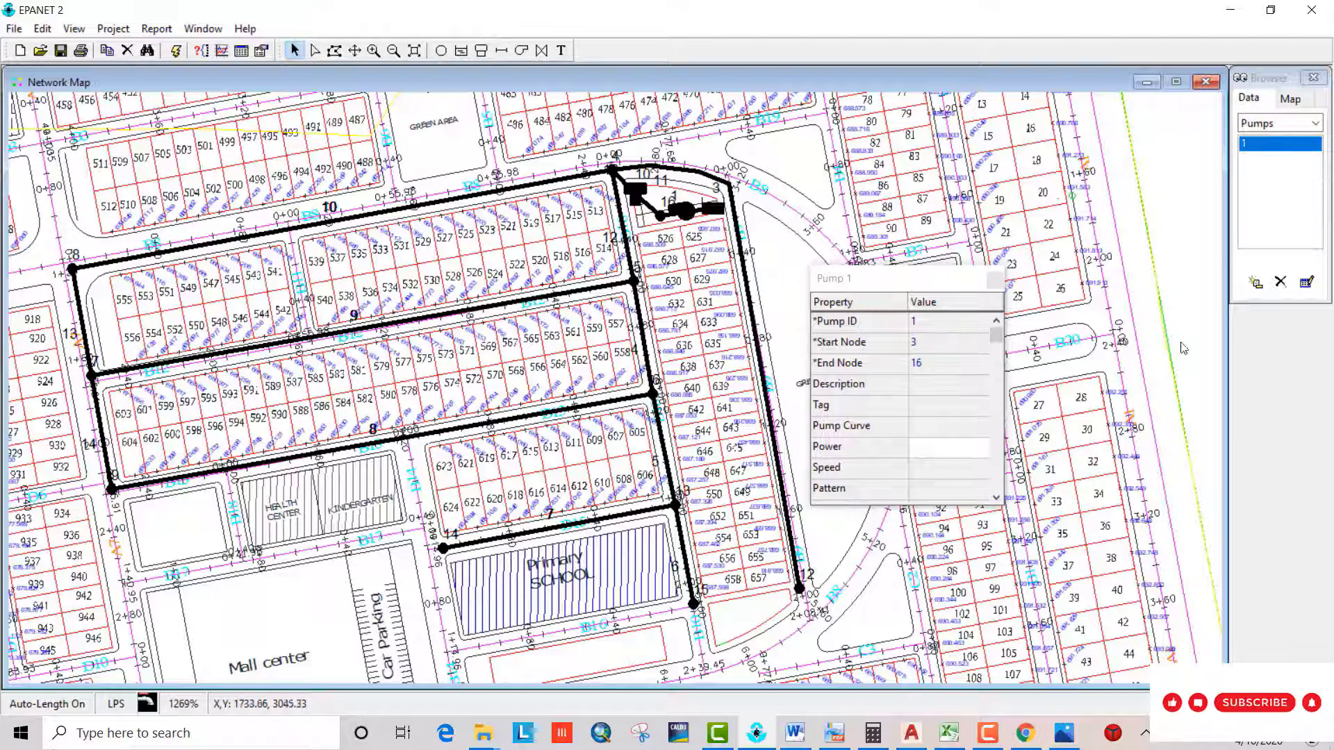
# Add a new curve to the EPANET project and open it in the Curve Editor.
pyautogui.click(1278, 123)
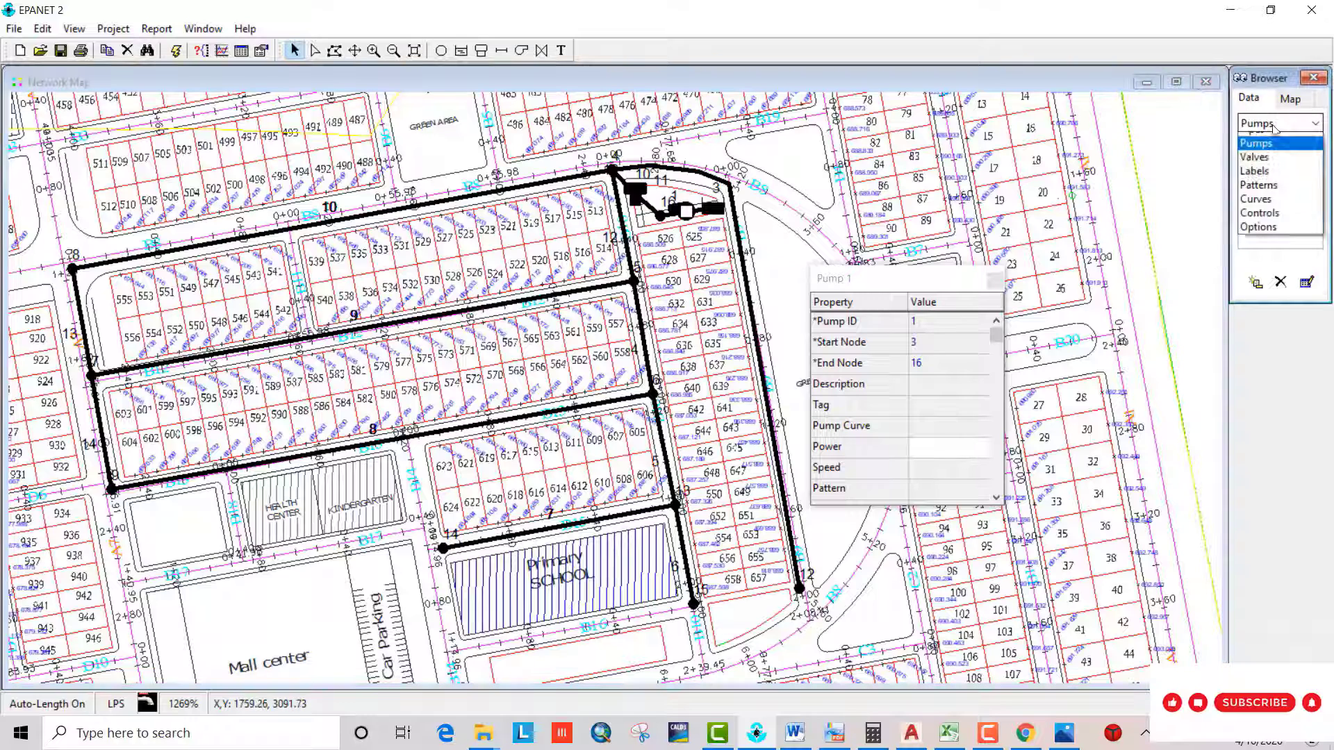
pyautogui.click(1285, 251)
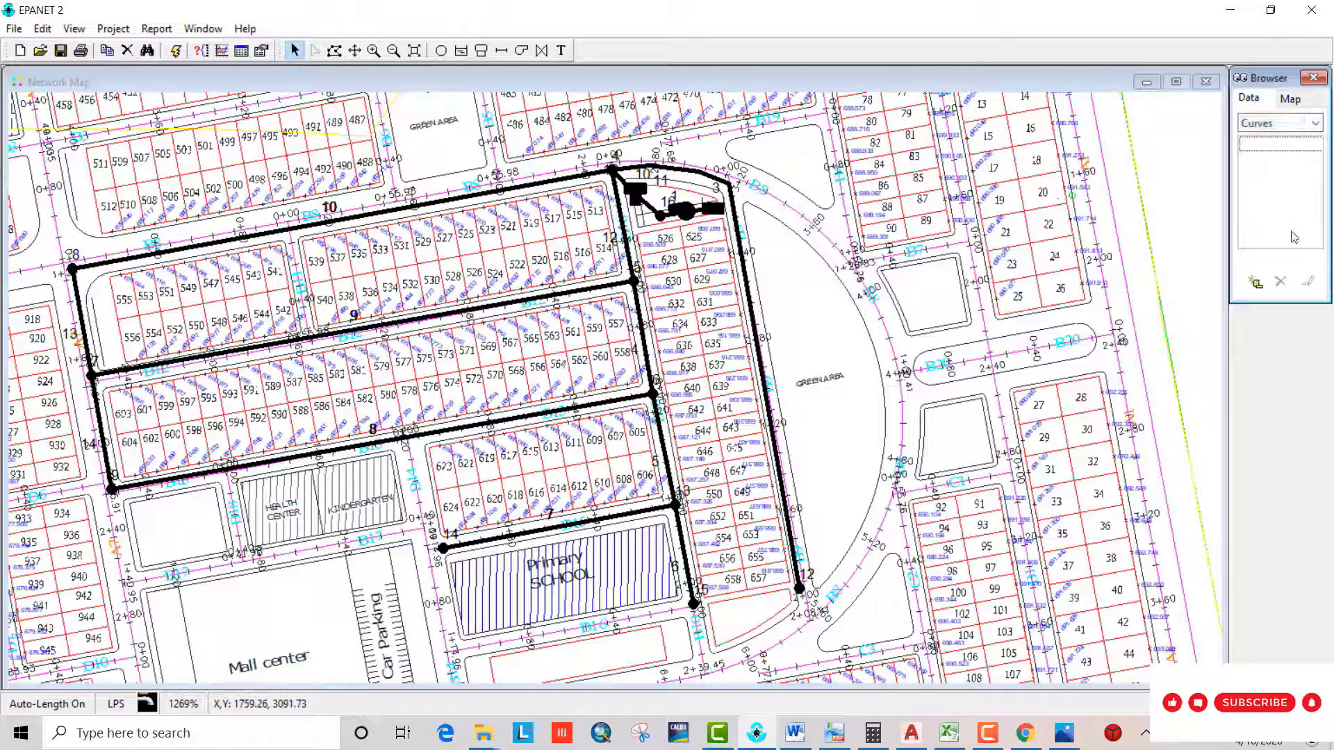
pyautogui.click(1255, 284)
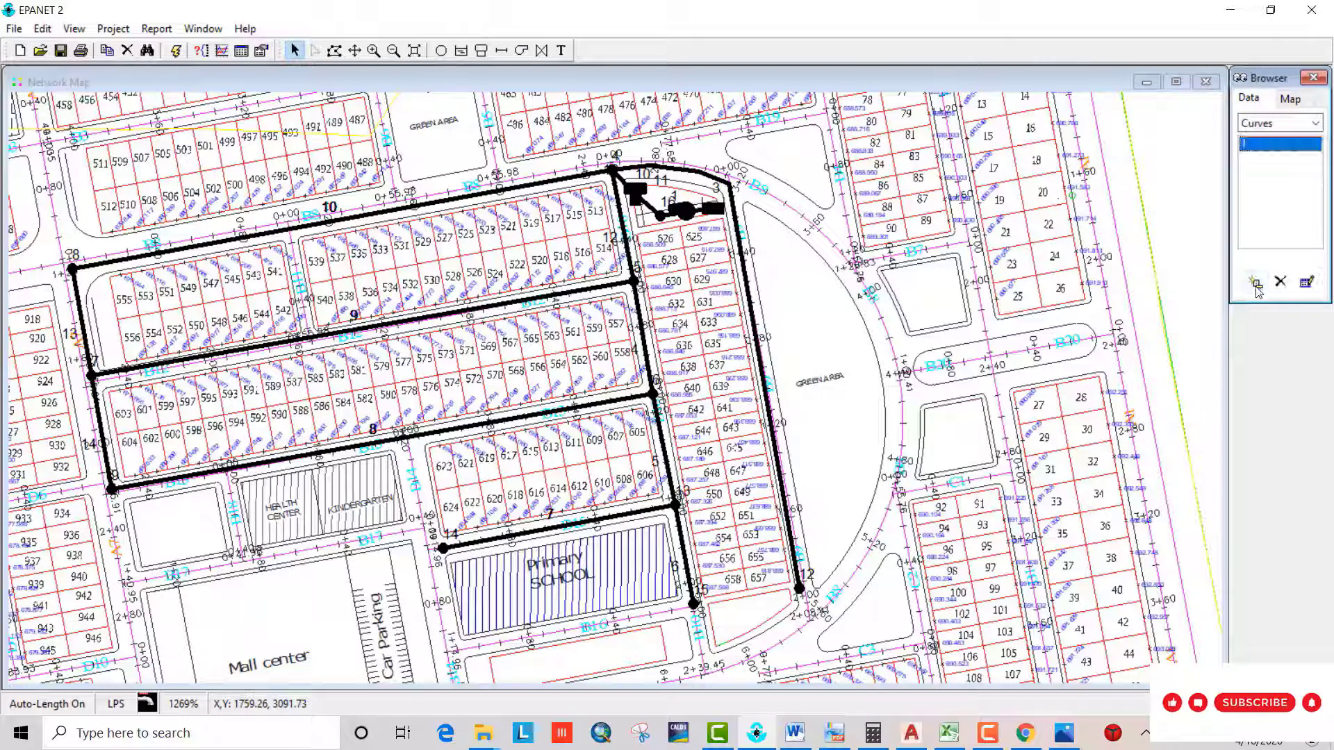
pyautogui.doubleClick(1286, 145)
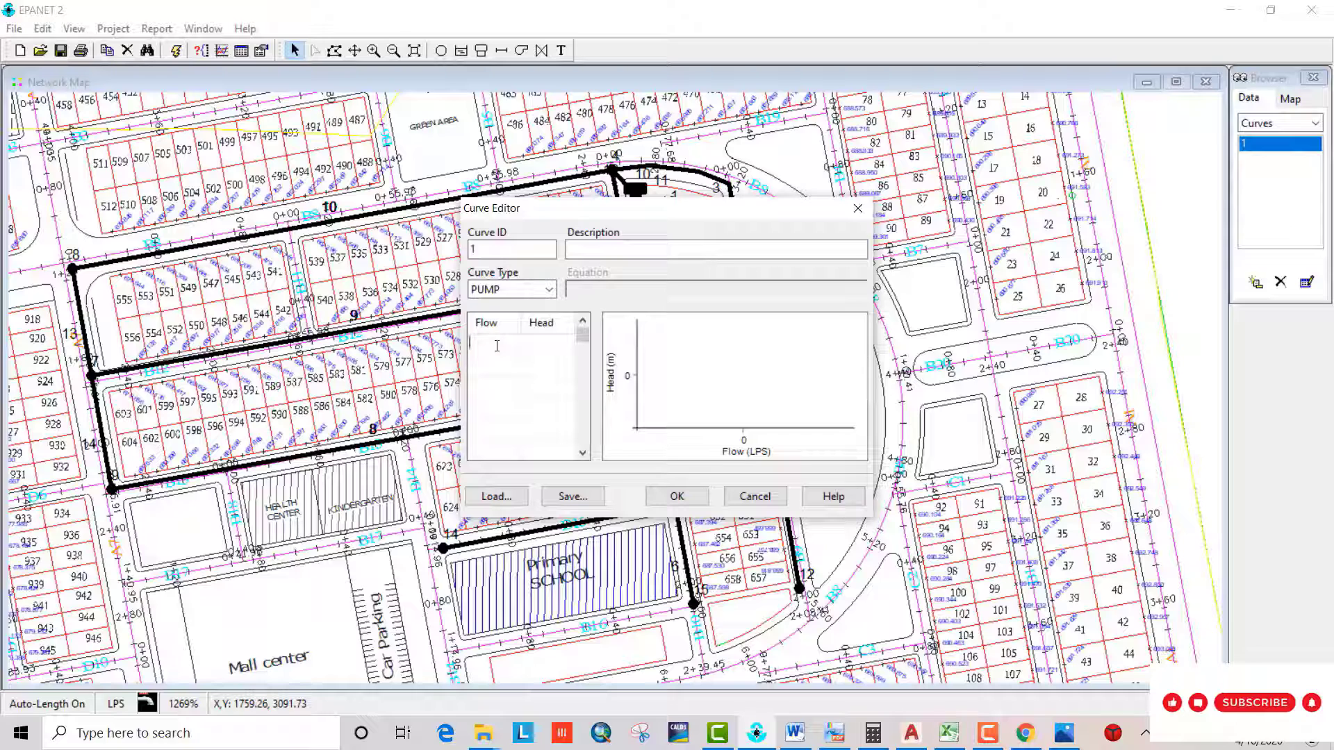
# Enter a flow of 12 in the first row of the PUMP curve, edit its head value, and accept the curve.
pyautogui.write('12')
pyautogui.click(539, 343)
pyautogui.press('BackSpace')
pyautogui.press('BackSpace')
pyautogui.click(682, 500)
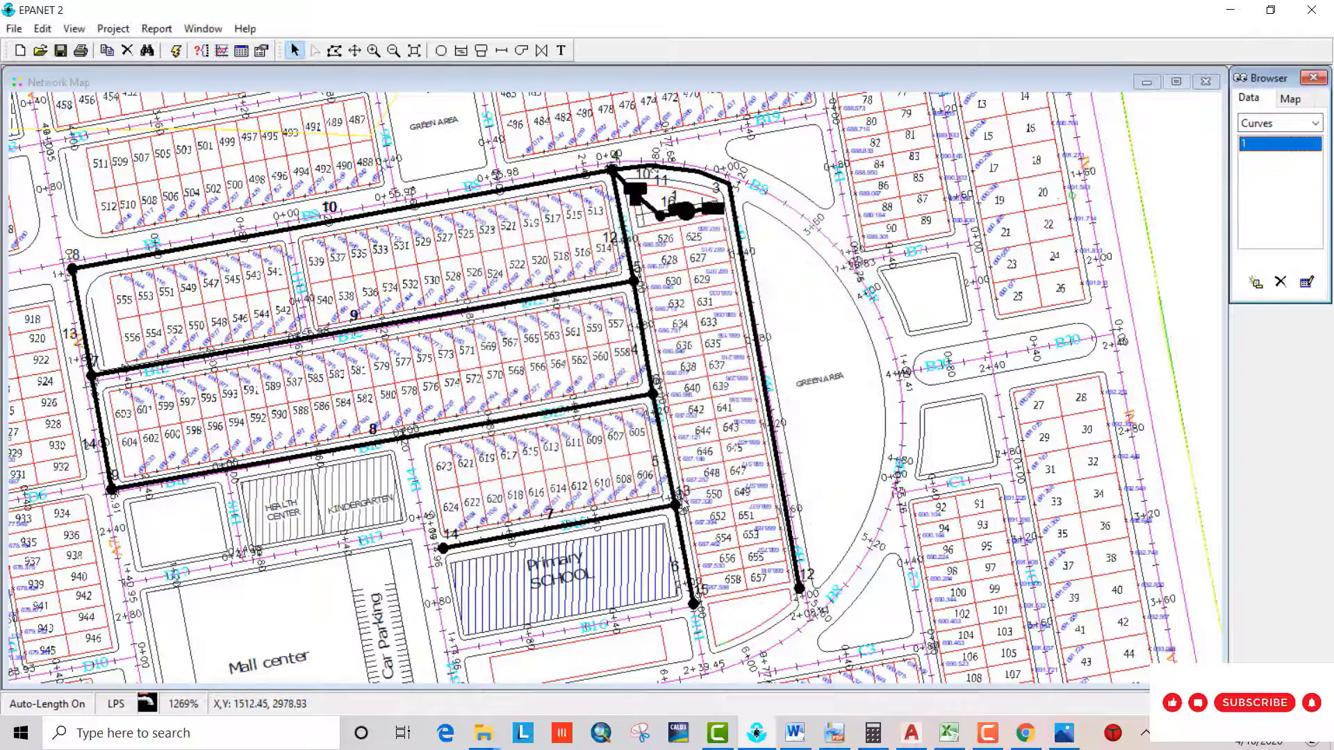
# Review the pump curve in the Curve Editor and assign curve 1 to the pump between reservoir 3 and node 16.
pyautogui.click(1306, 282)
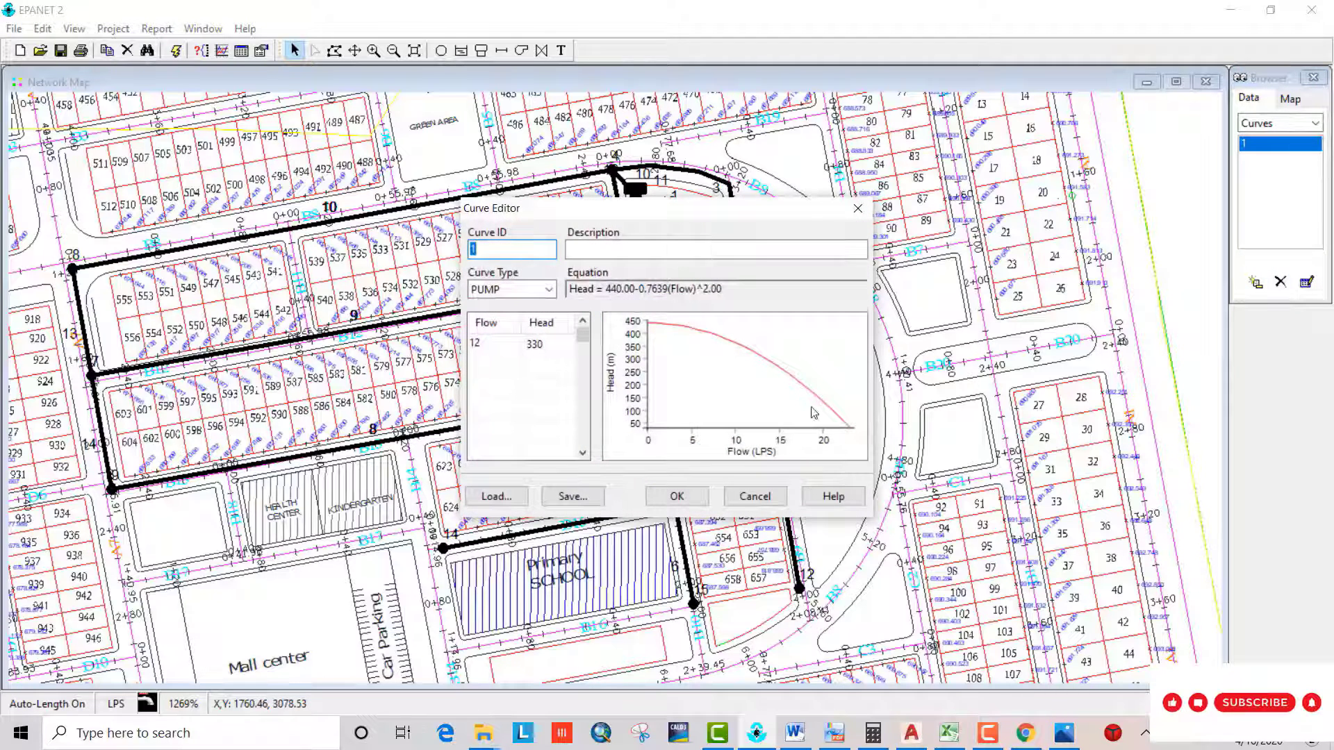
pyautogui.click(681, 500)
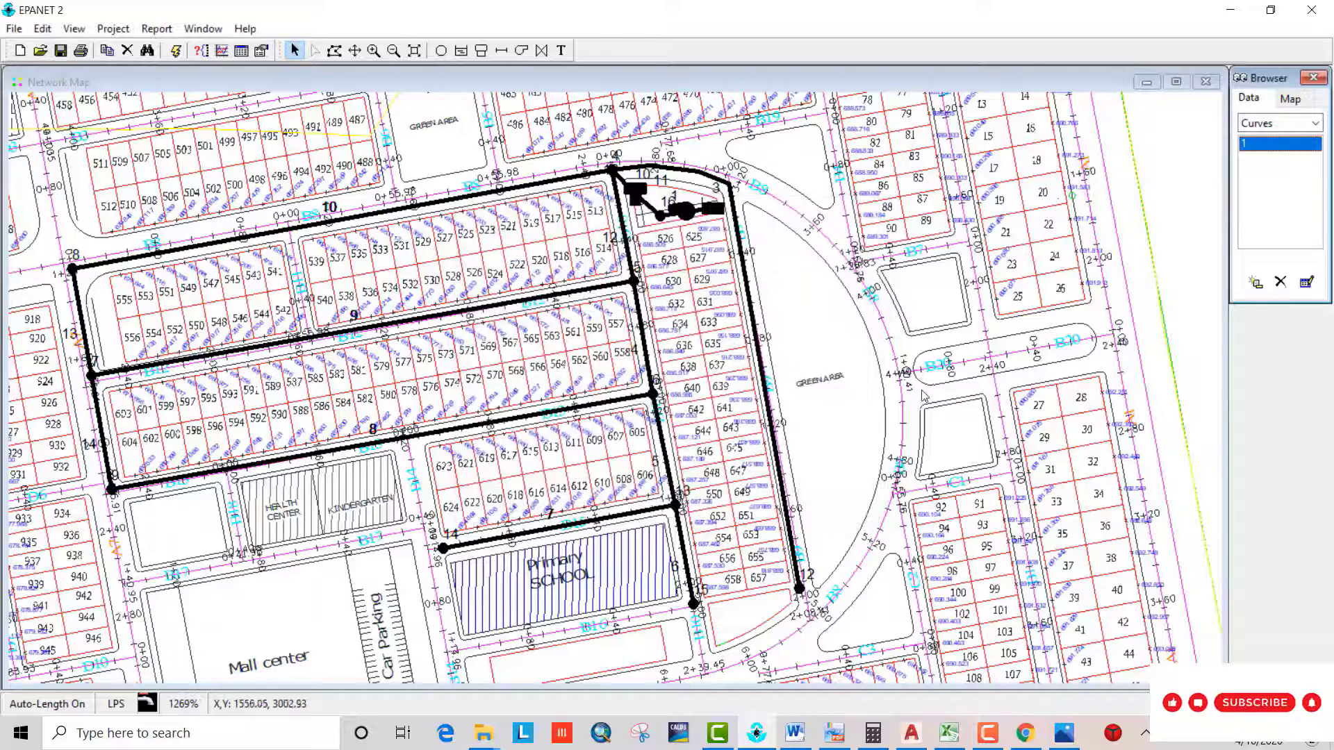
pyautogui.doubleClick(686, 217)
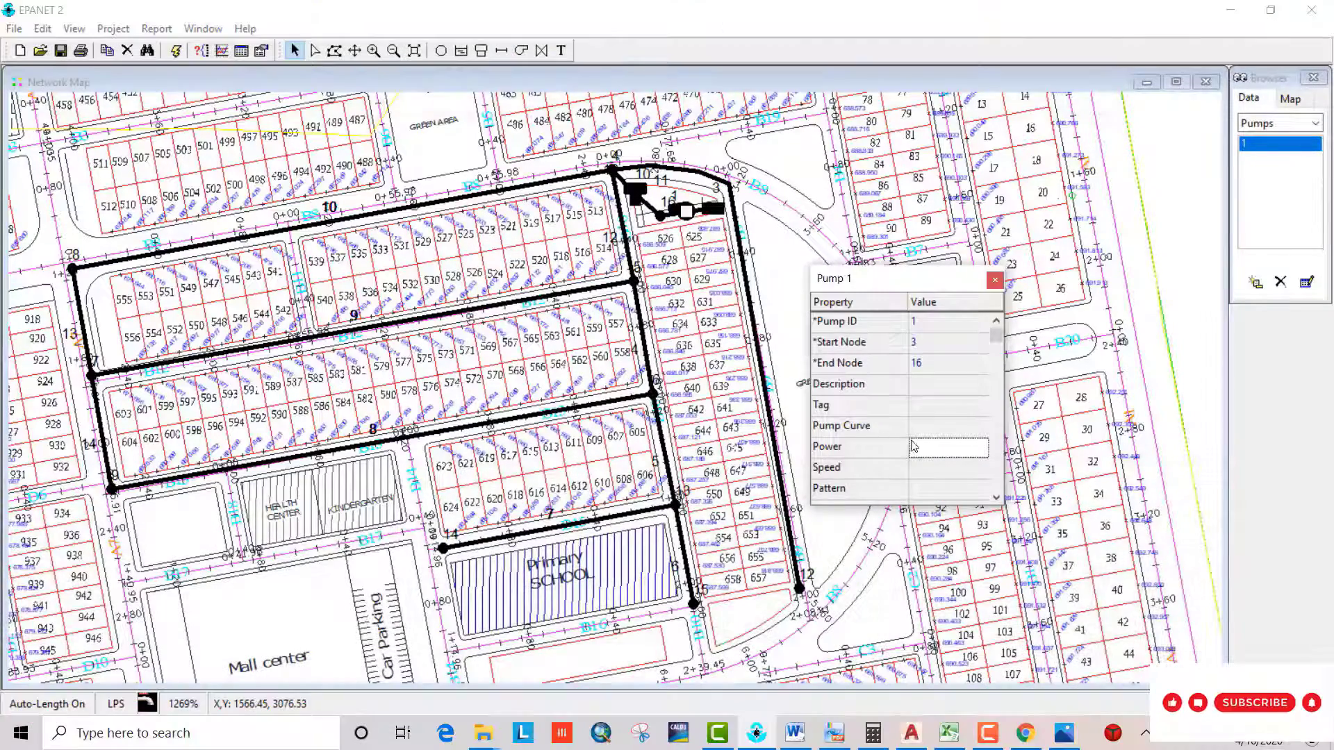
pyautogui.click(940, 432)
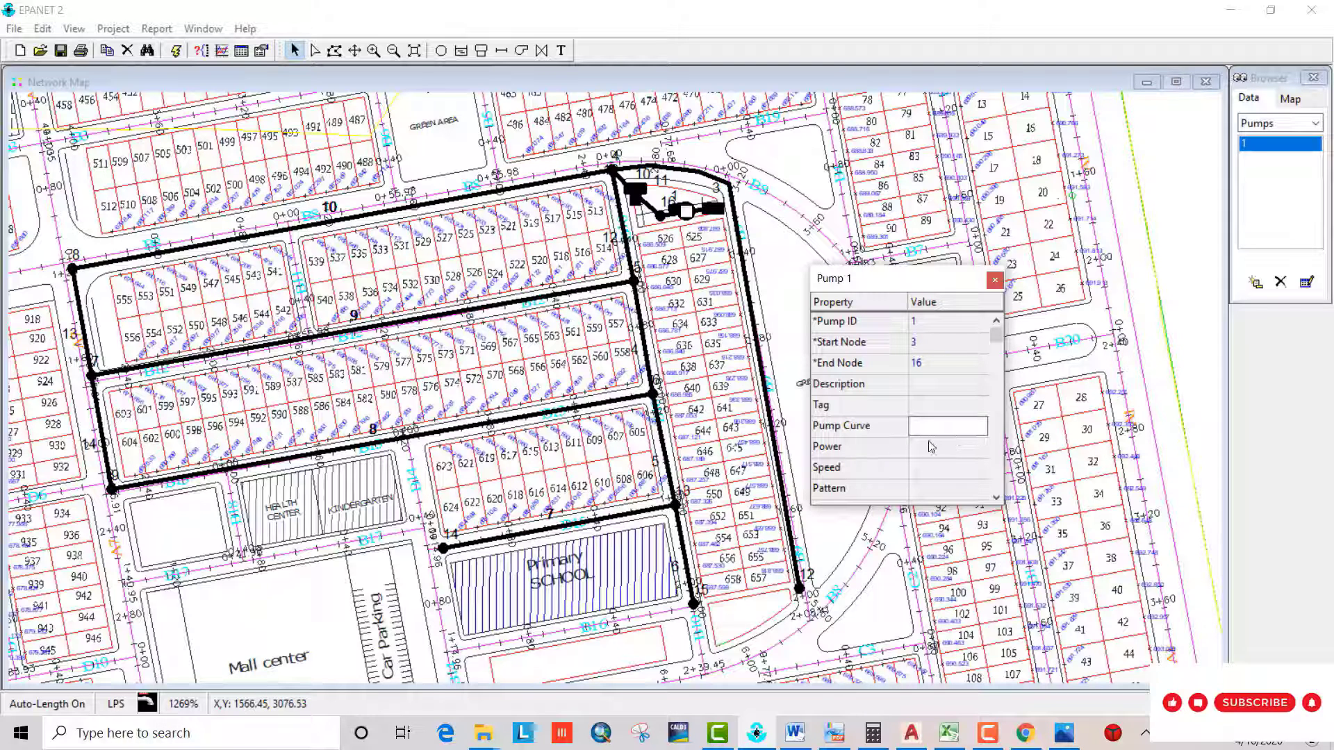
pyautogui.write('1')
pyautogui.press('Return')
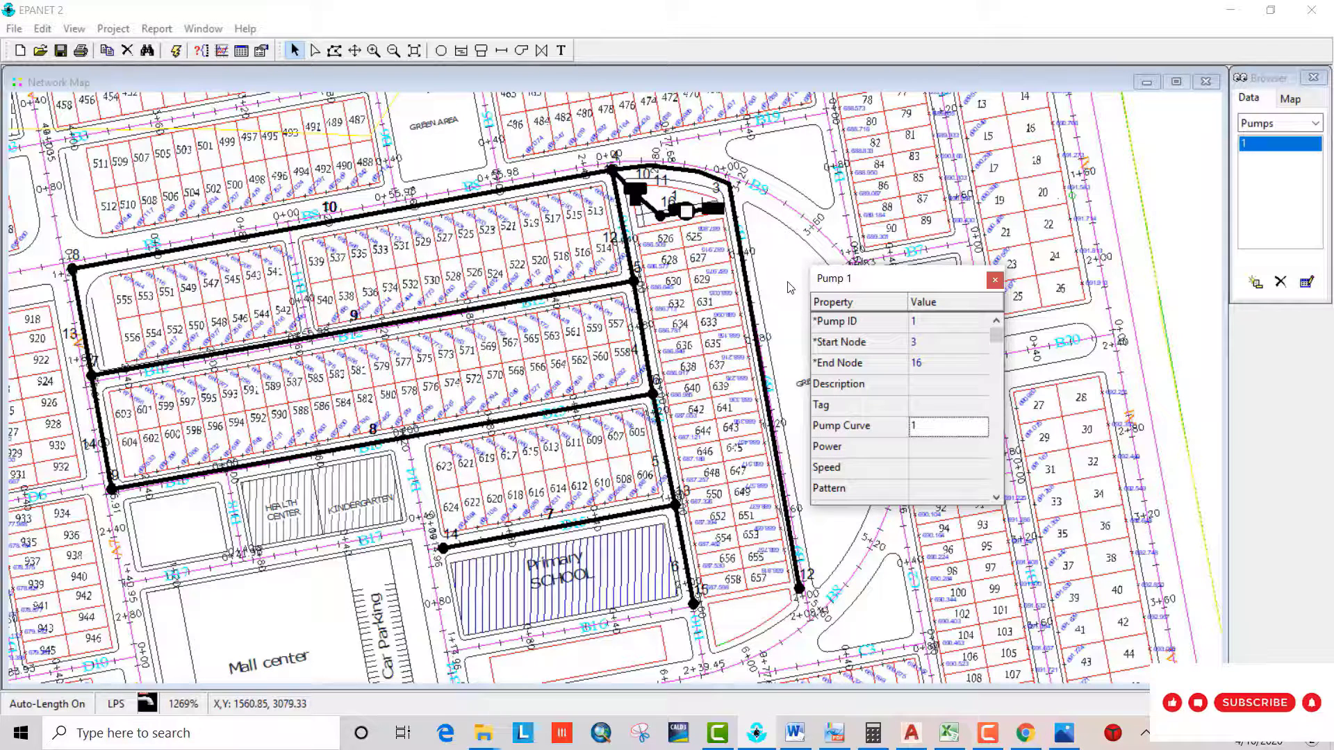
pyautogui.click(993, 280)
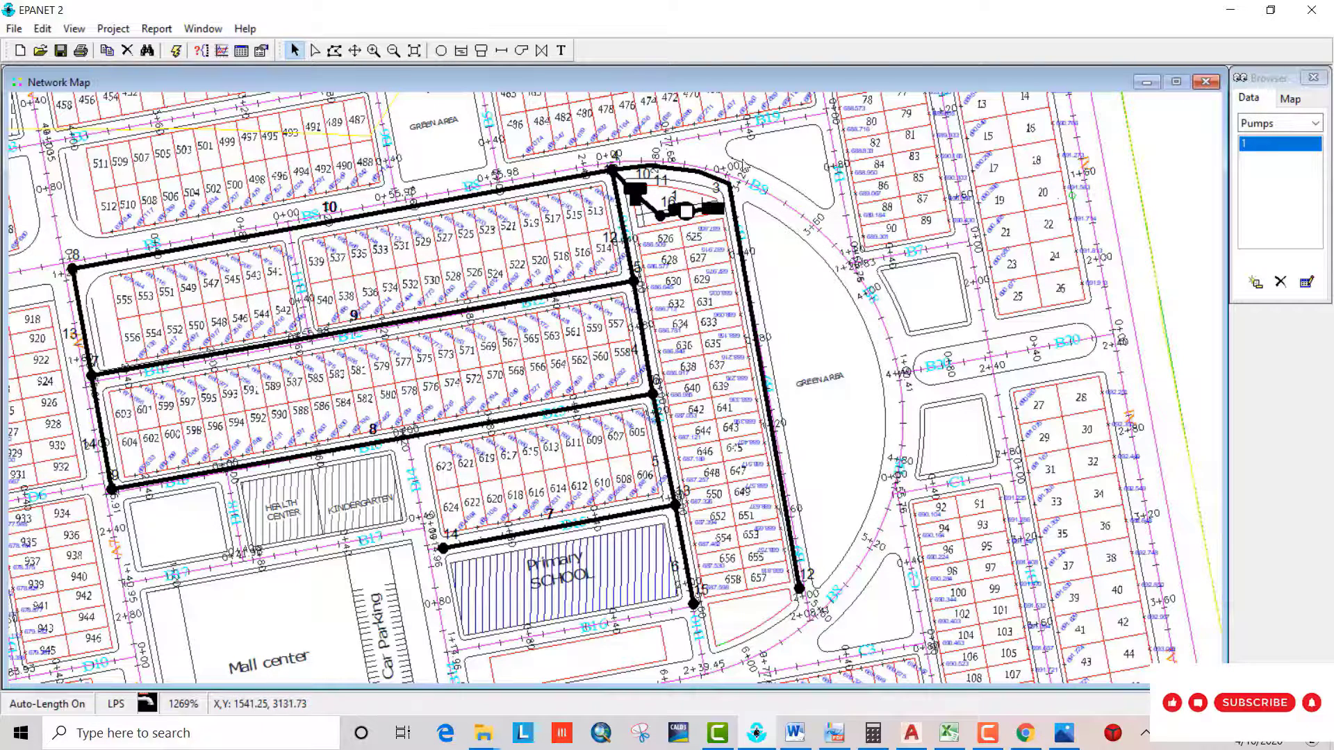
# Select the whole network and use Group Edit to replace the diameter of all pipes with 200.
pyautogui.click(42, 29)
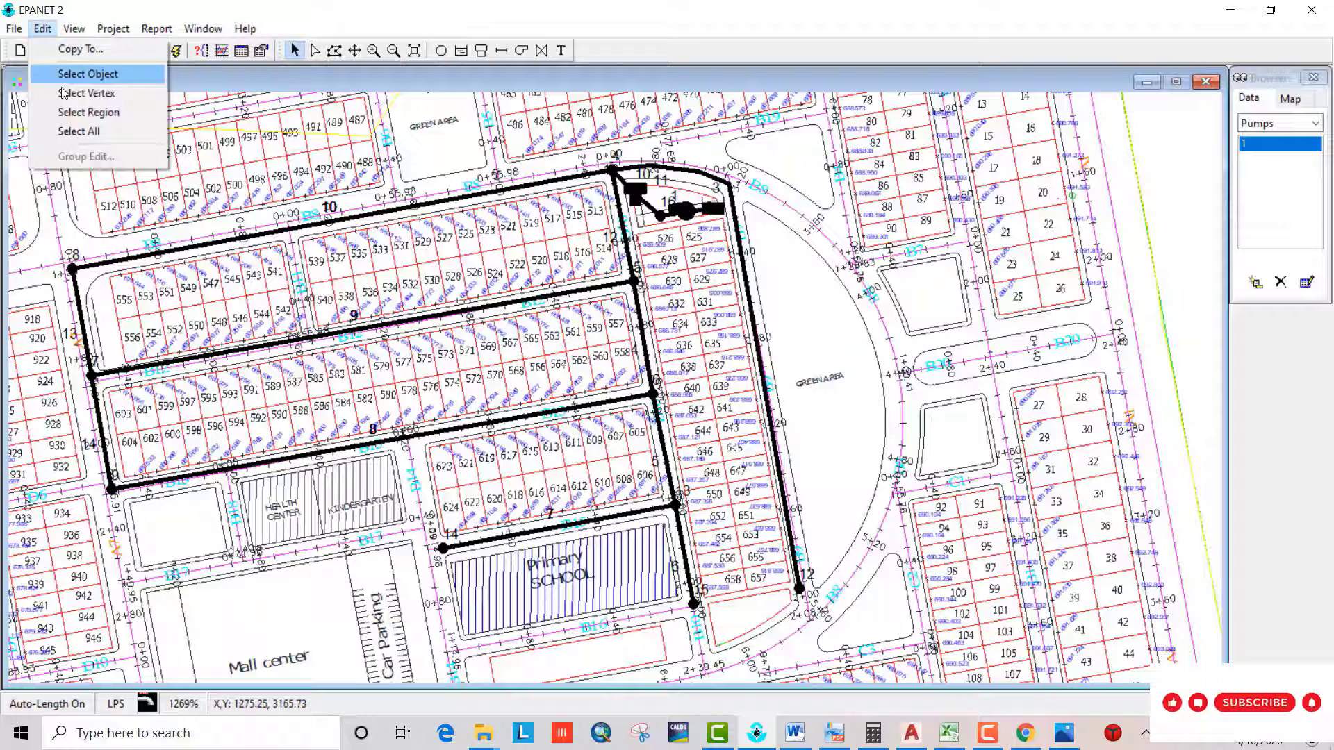
pyautogui.click(76, 130)
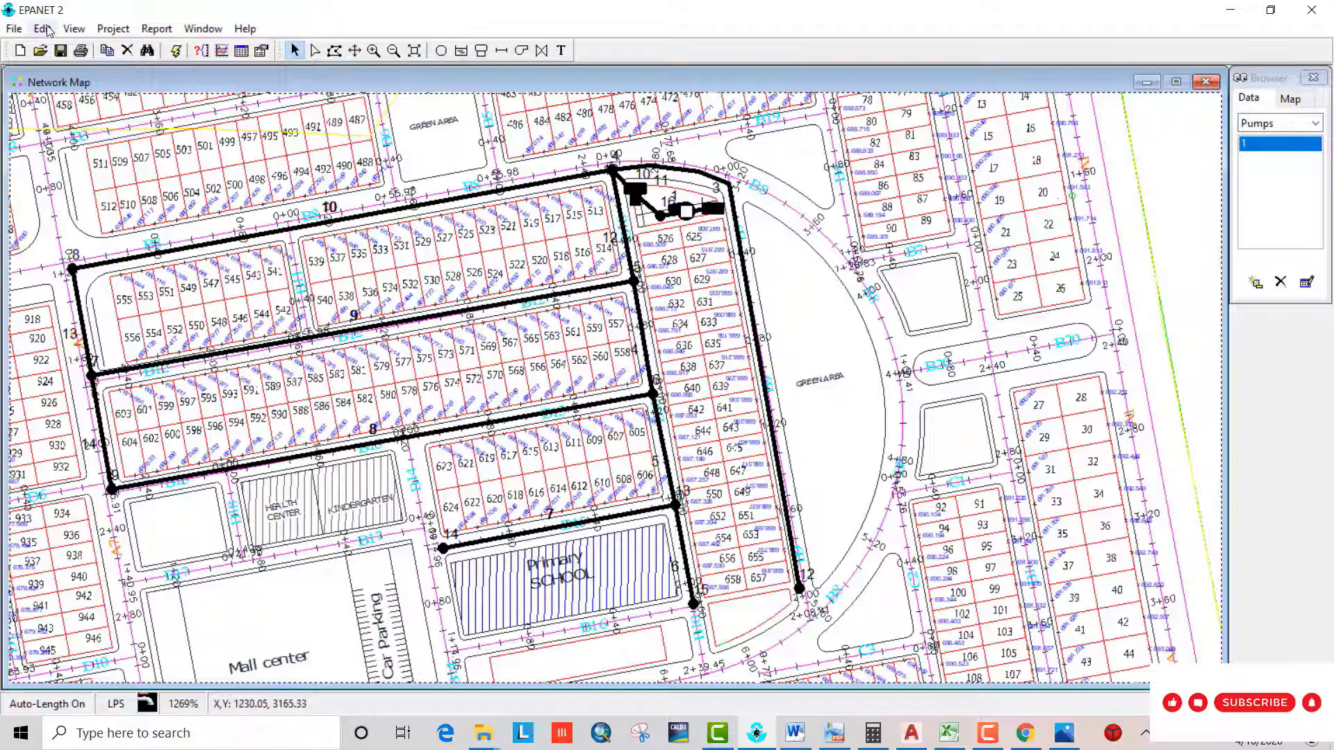
pyautogui.click(44, 29)
pyautogui.click(63, 155)
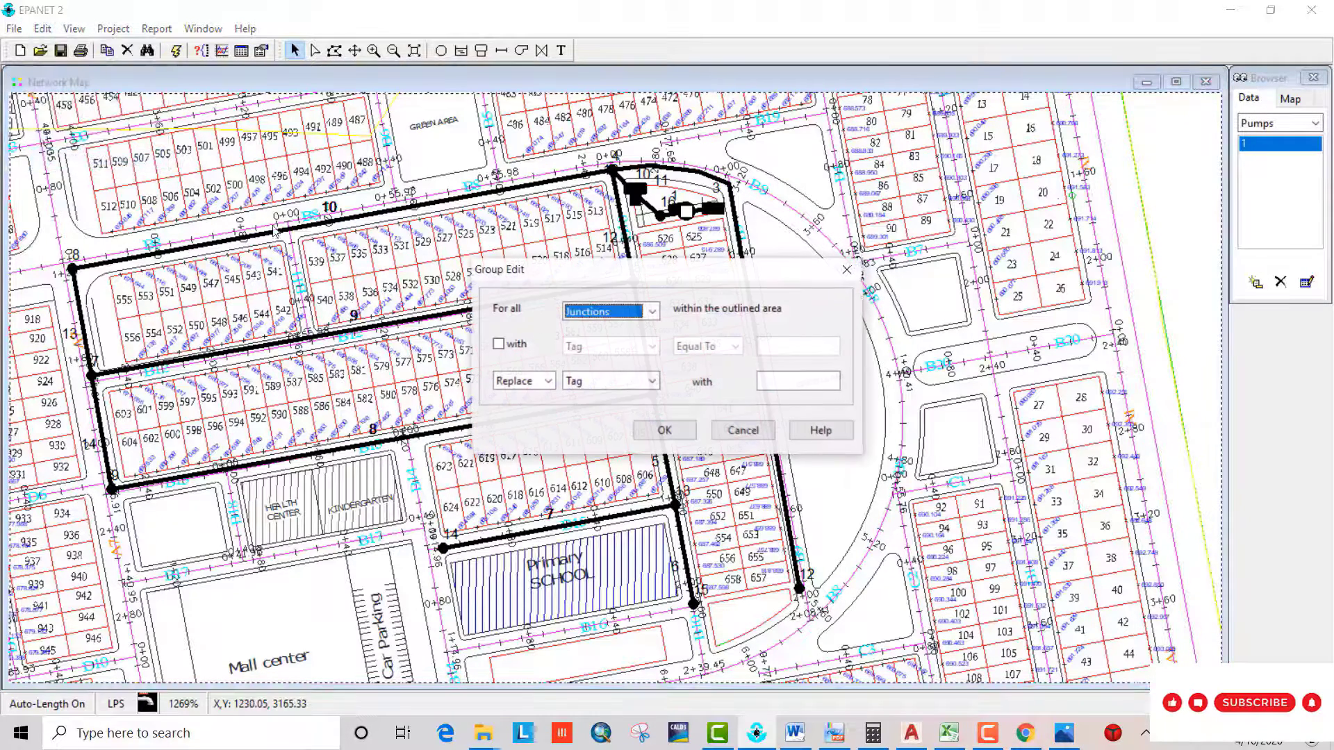
pyautogui.click(650, 312)
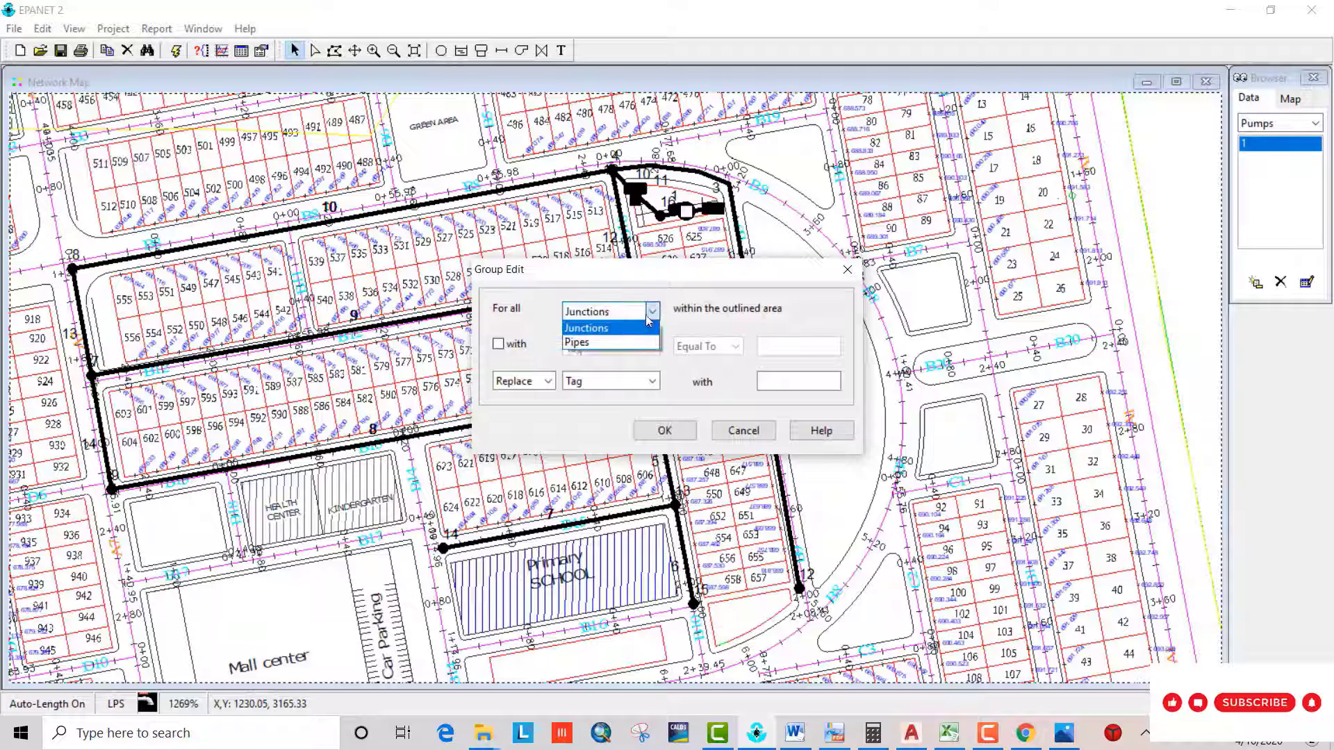
pyautogui.click(592, 343)
pyautogui.click(653, 382)
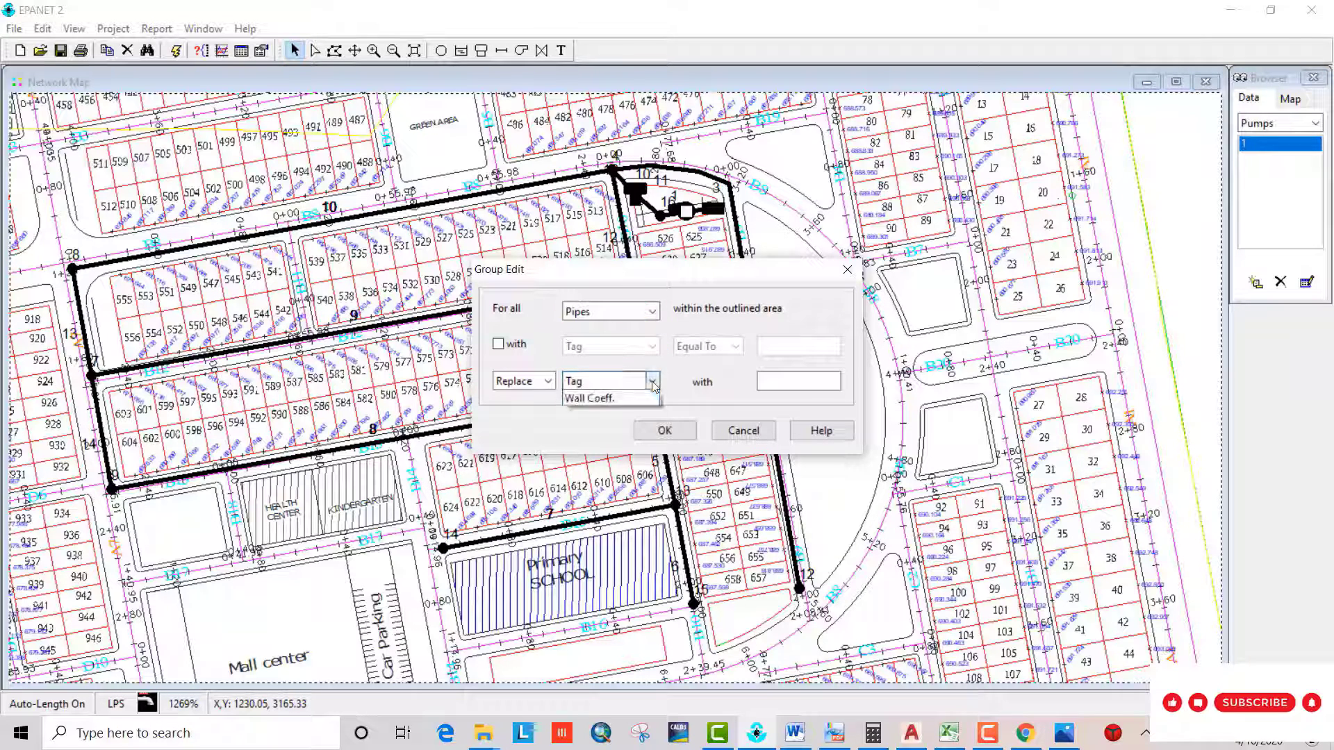
pyautogui.click(620, 406)
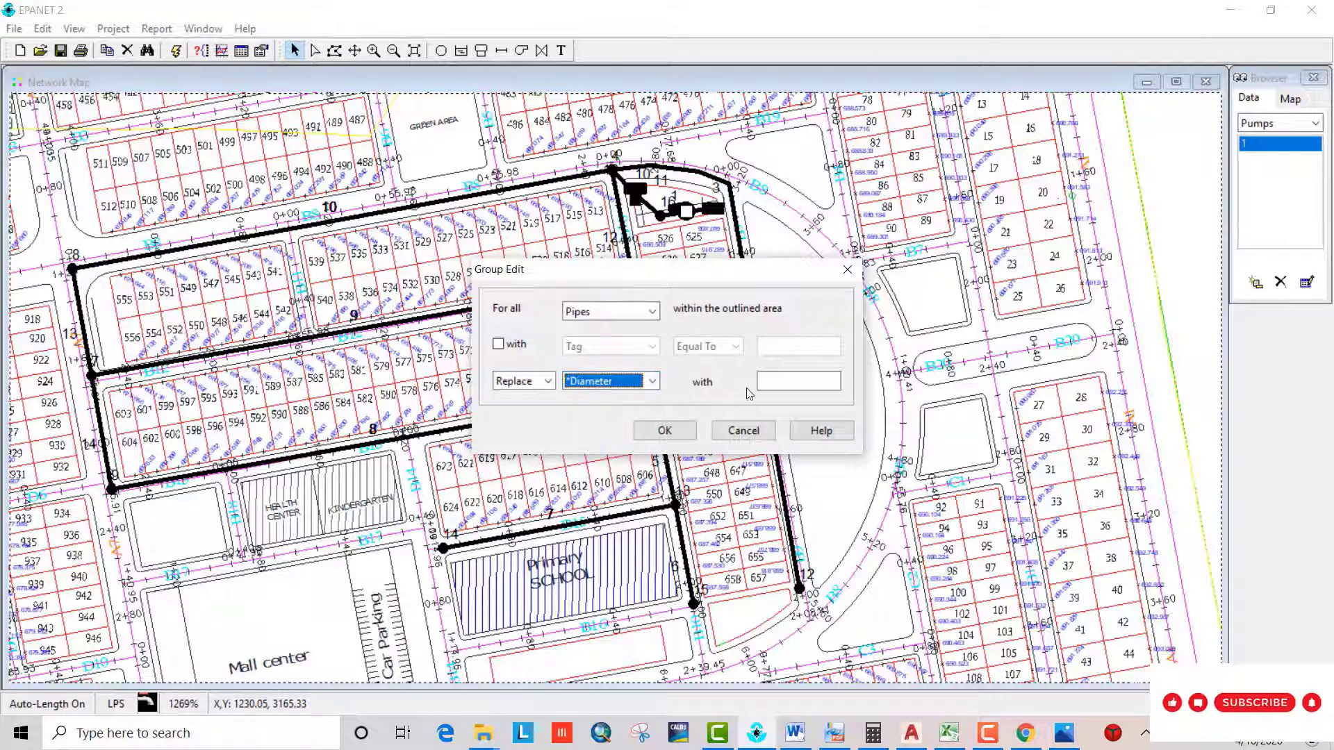
pyautogui.click(762, 385)
pyautogui.write('200')
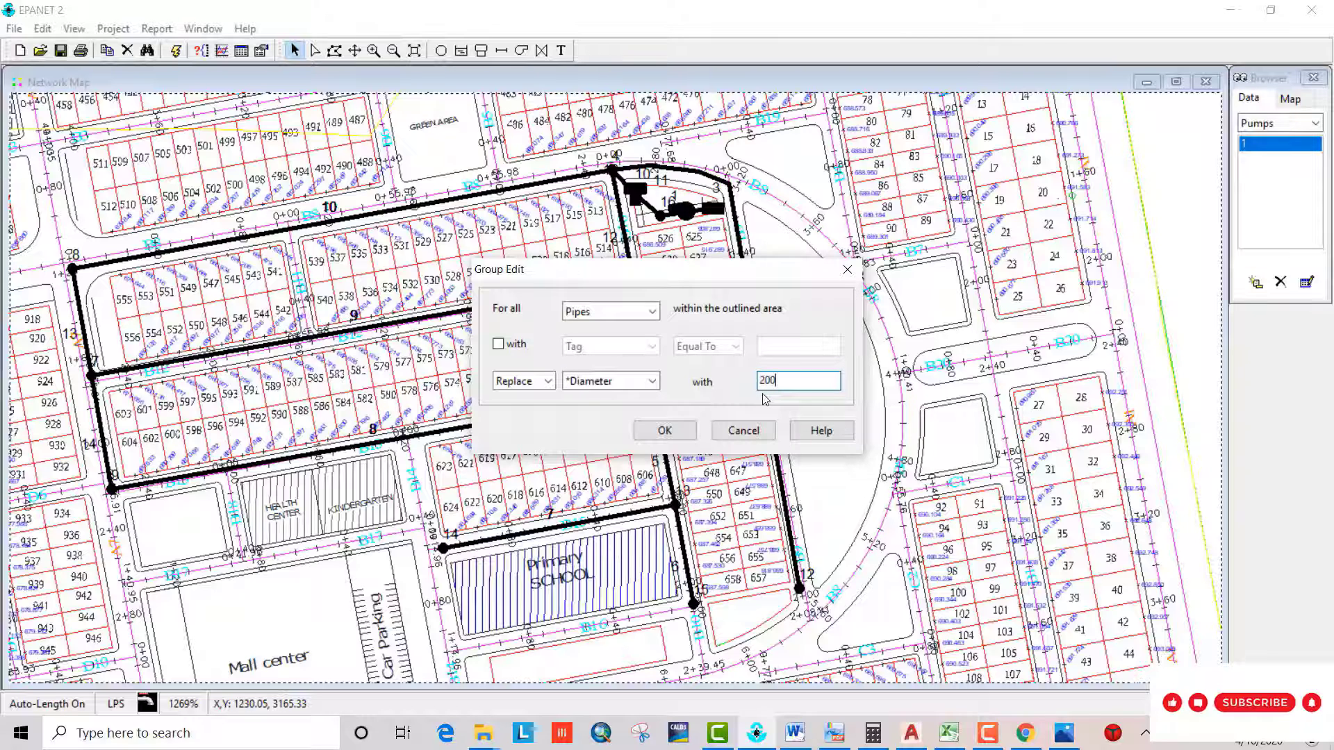
pyautogui.click(681, 432)
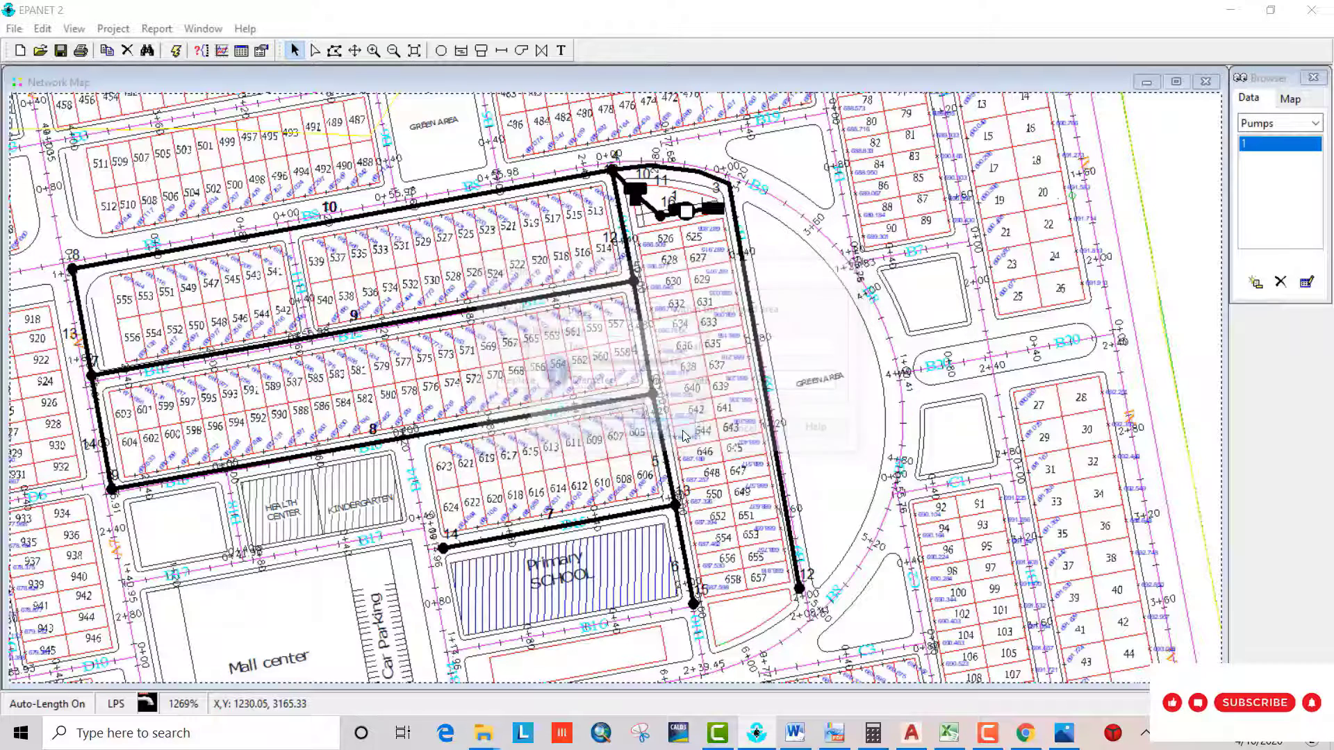
# Check the diameter of pipe 9 in its properties and close them.
pyautogui.click(614, 409)
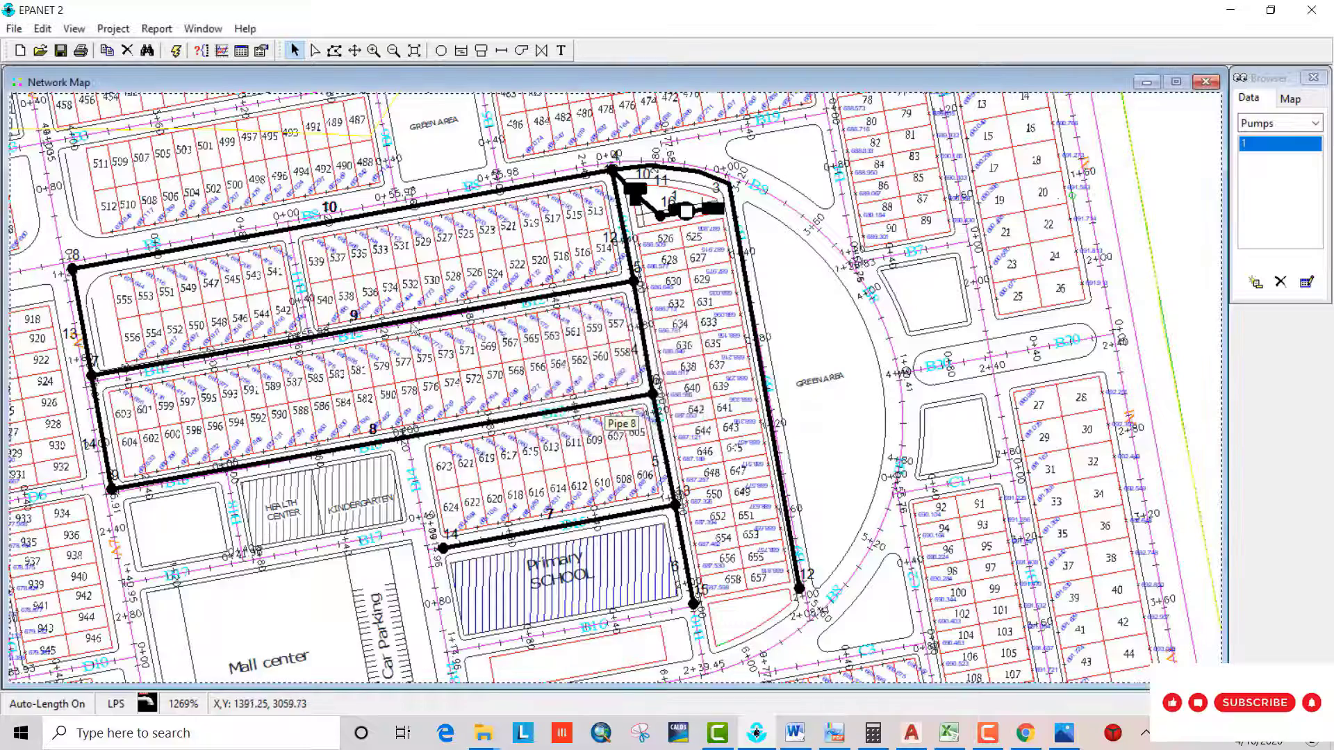
pyautogui.click(389, 325)
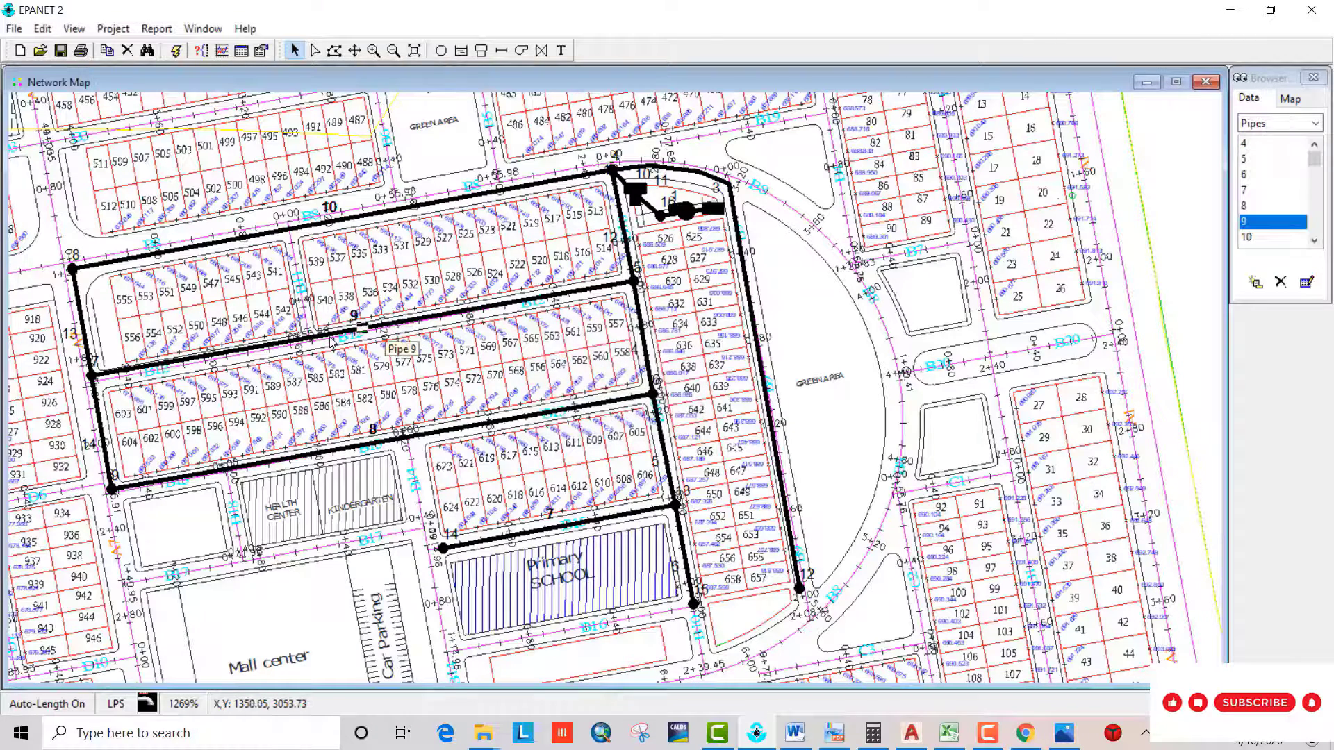
pyautogui.doubleClick(360, 332)
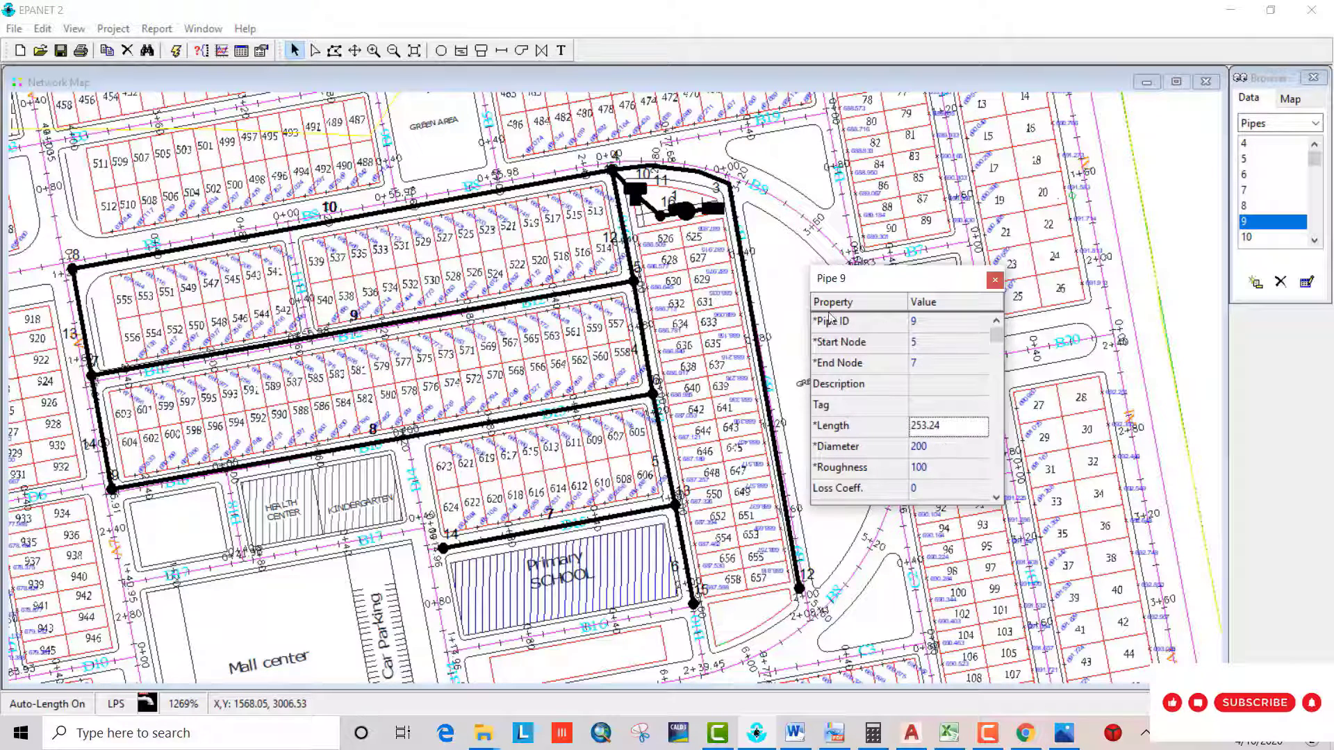
pyautogui.click(995, 280)
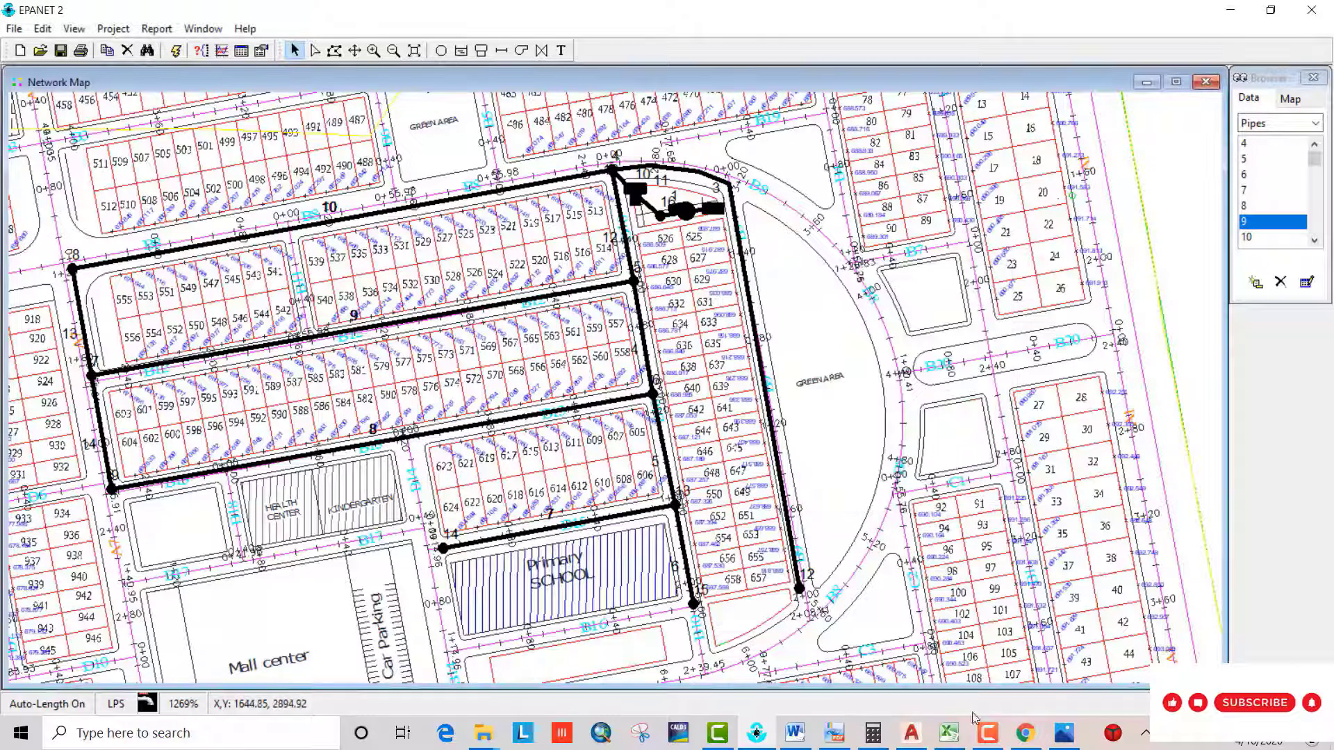
pyautogui.click(988, 733)
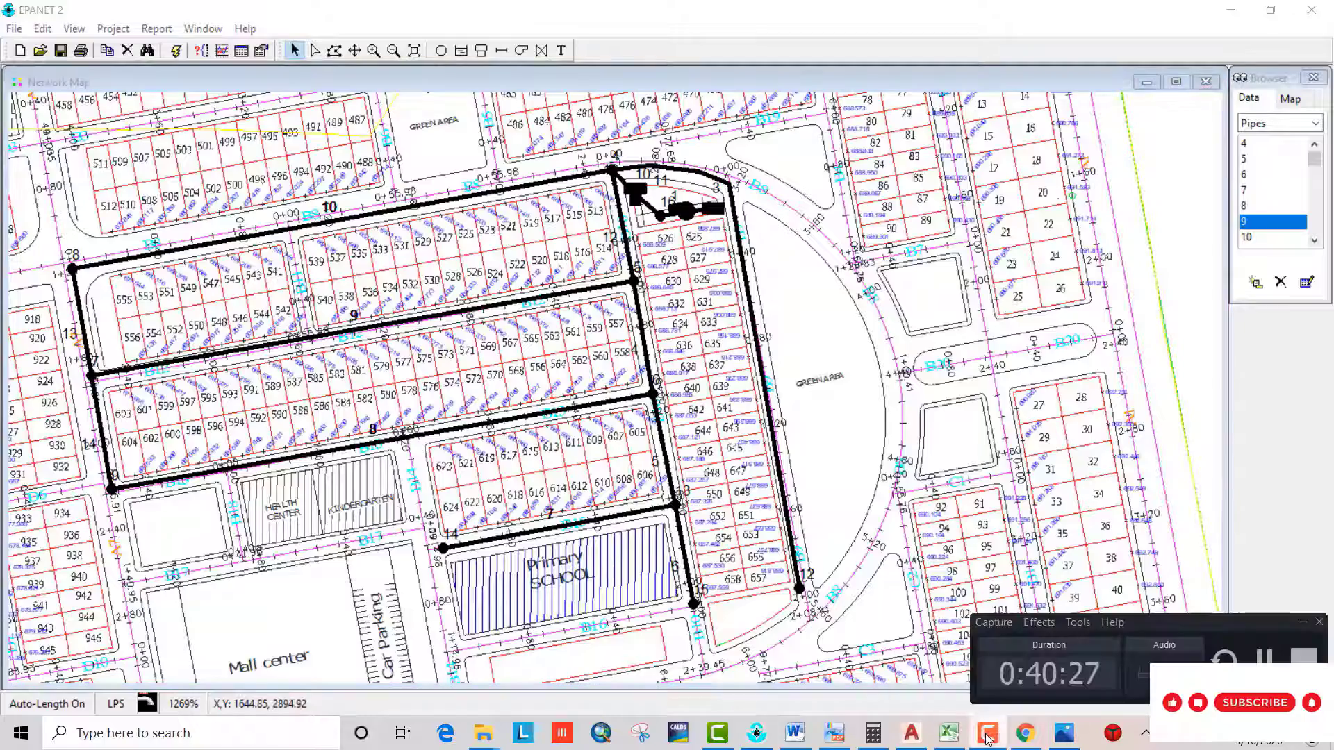
pyautogui.click(1279, 657)
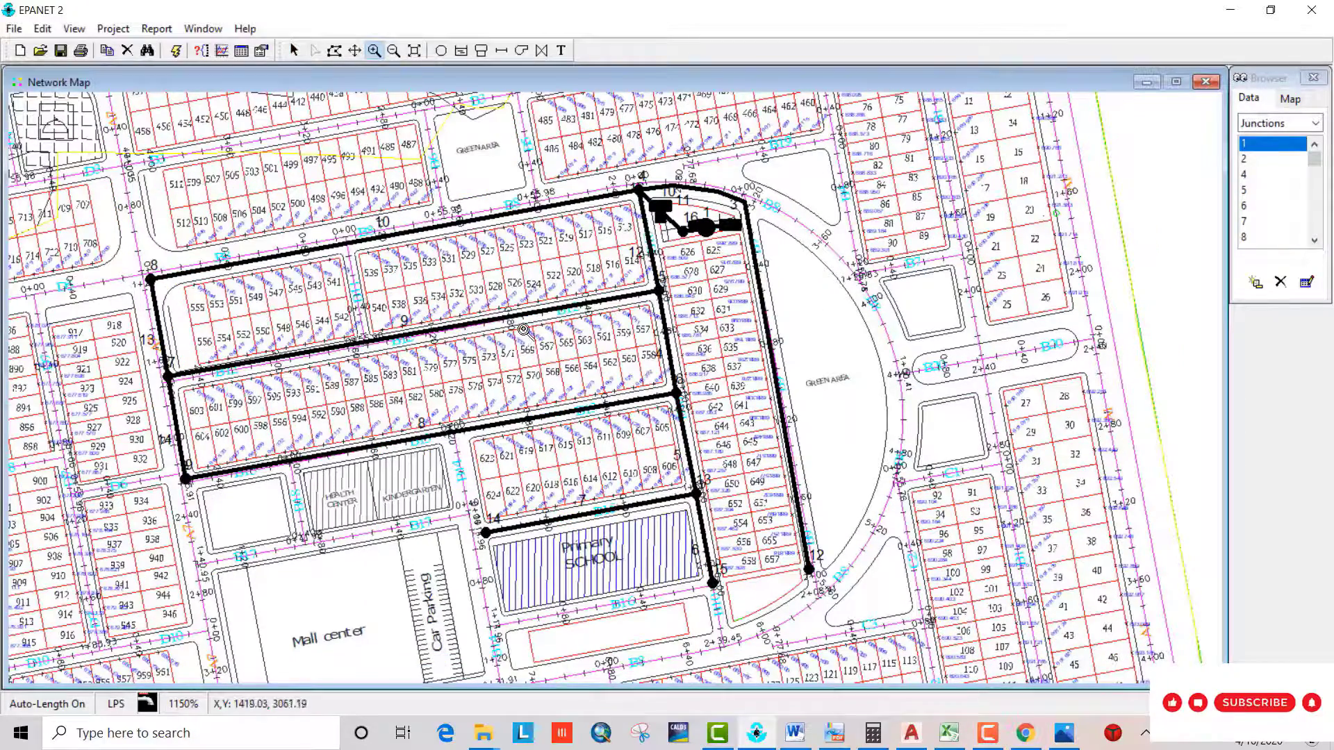
# Run the hydraulic analysis, read the Status Report for input errors, and close the report.
pyautogui.click(176, 51)
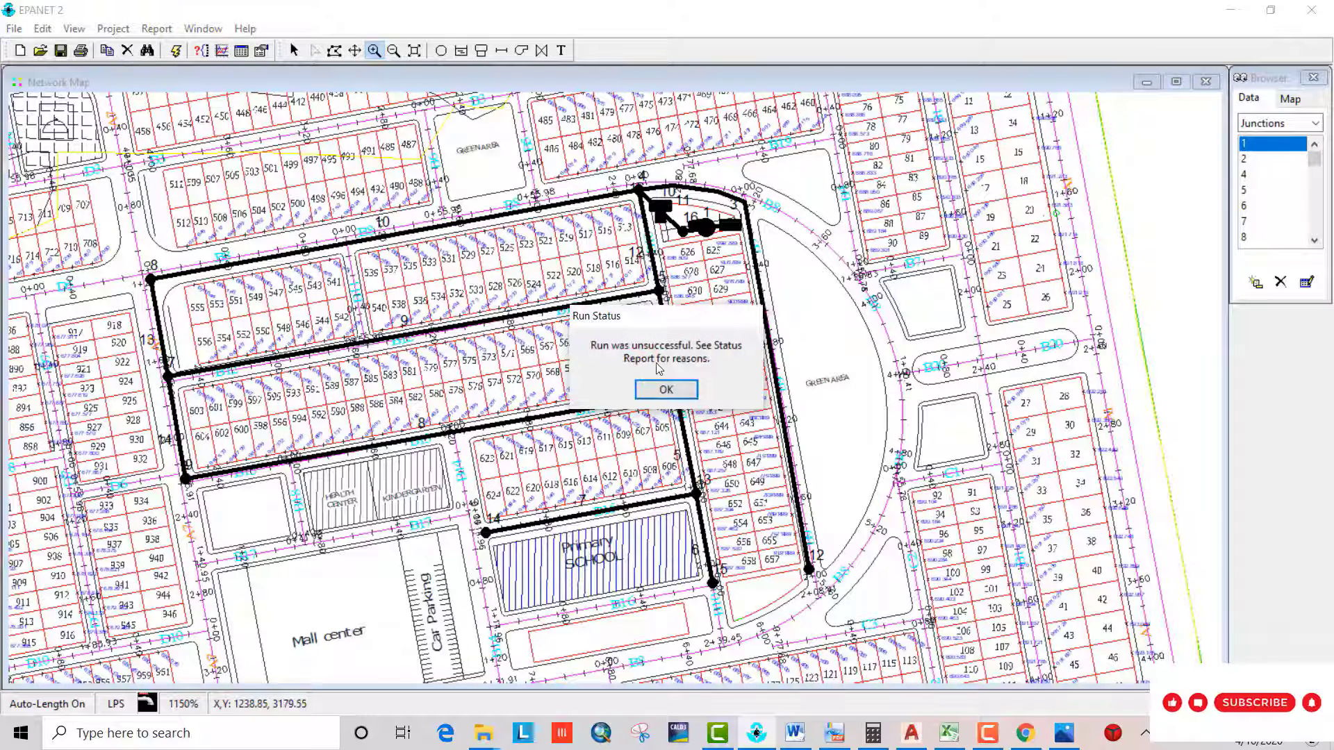
pyautogui.click(667, 389)
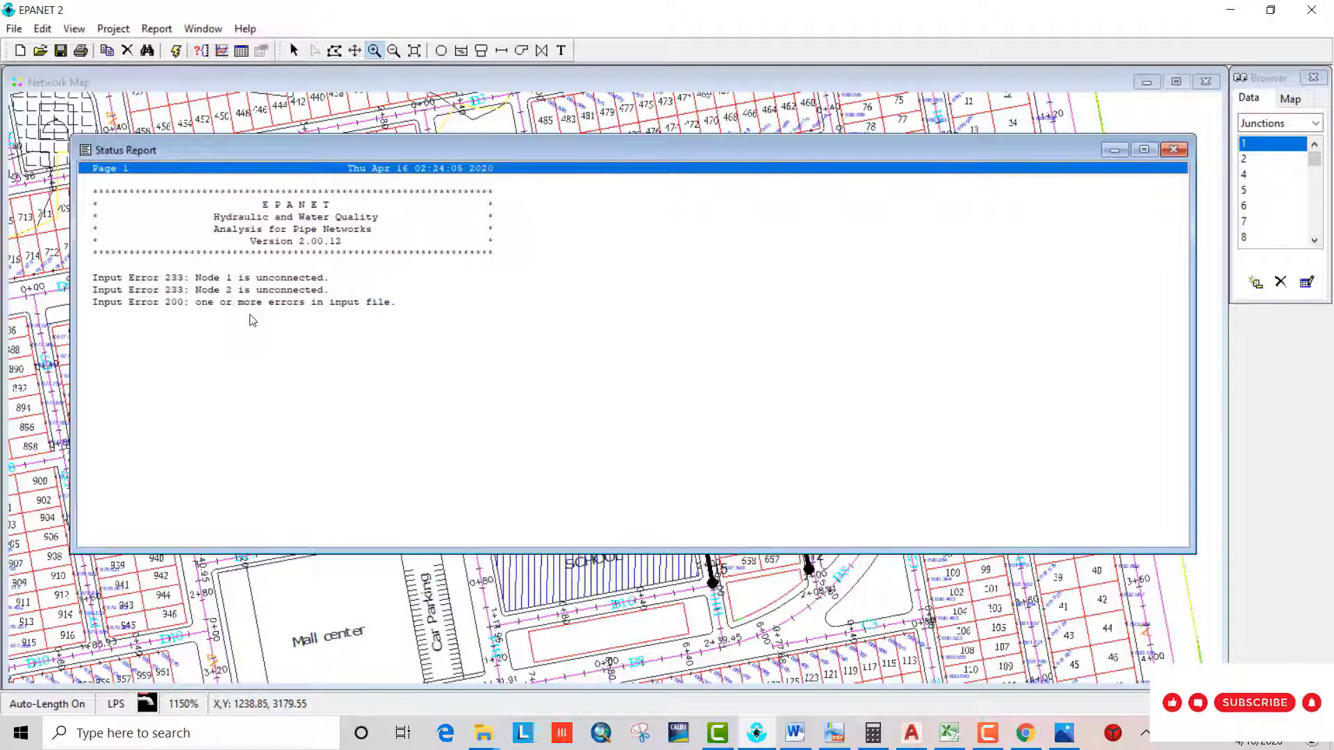
pyautogui.click(1174, 150)
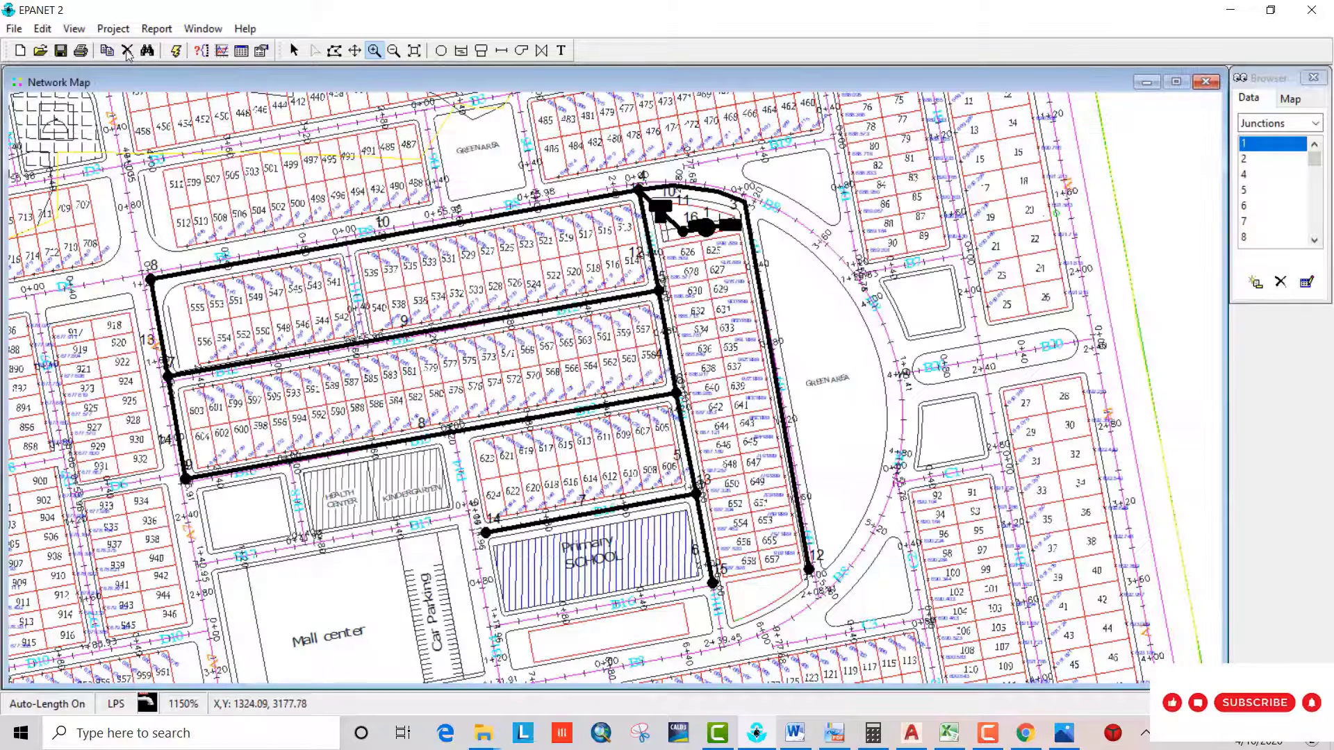
# Locate node 1 with the Map Finder and delete it from the network.
pyautogui.click(74, 28)
pyautogui.click(102, 175)
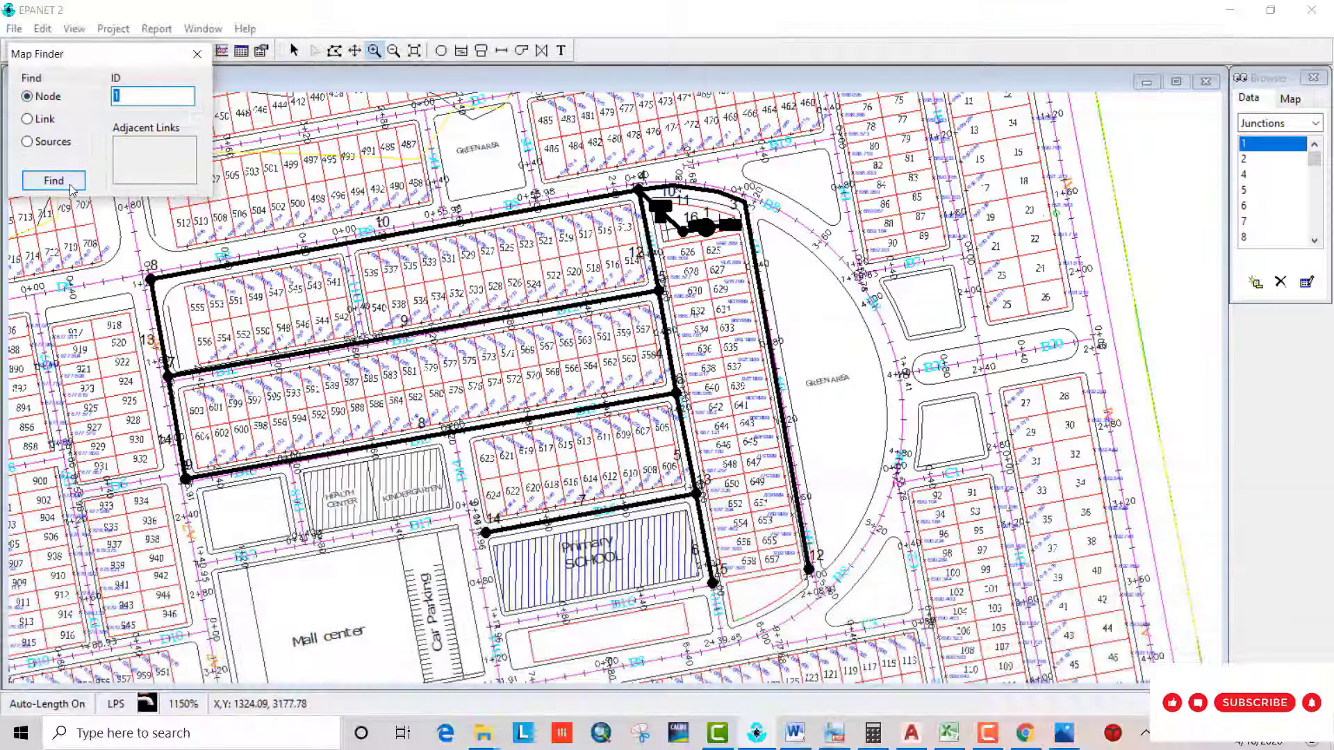
pyautogui.click(78, 181)
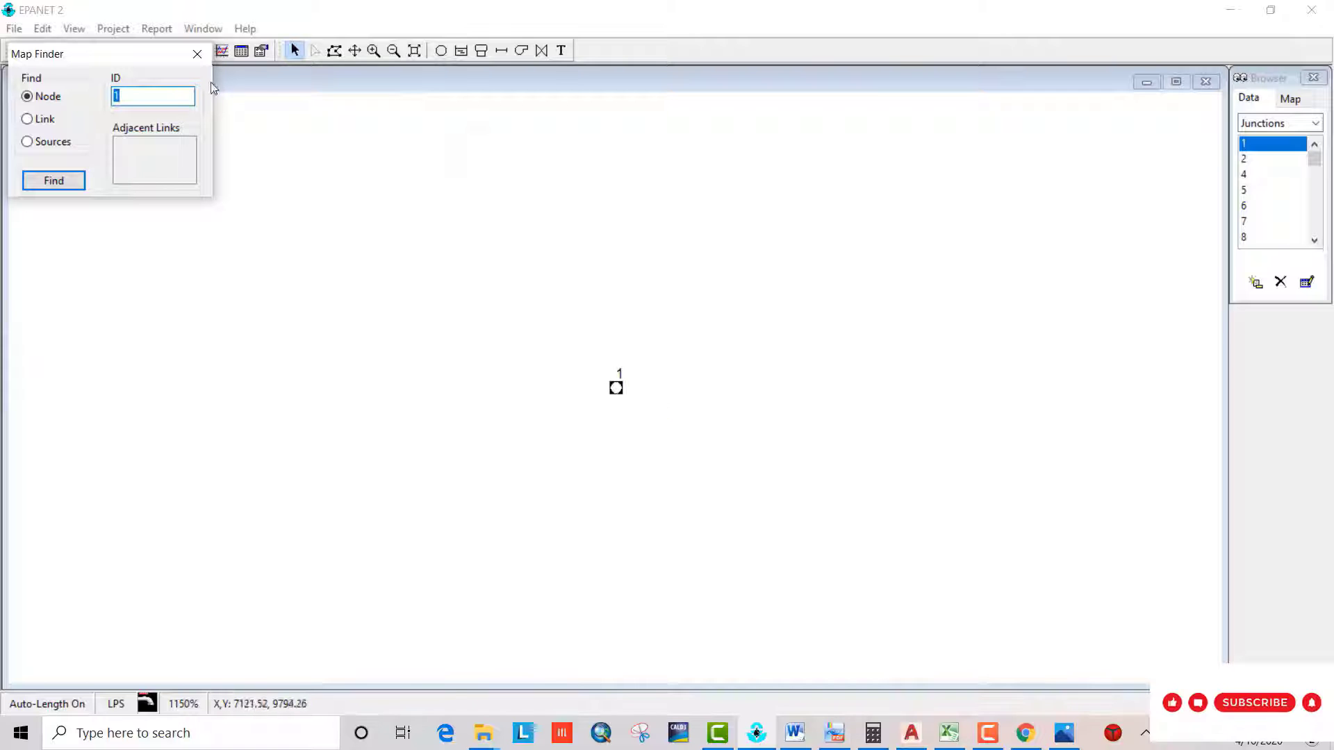
pyautogui.moveTo(169, 64); pyautogui.dragTo(169, 183)
pyautogui.click(127, 52)
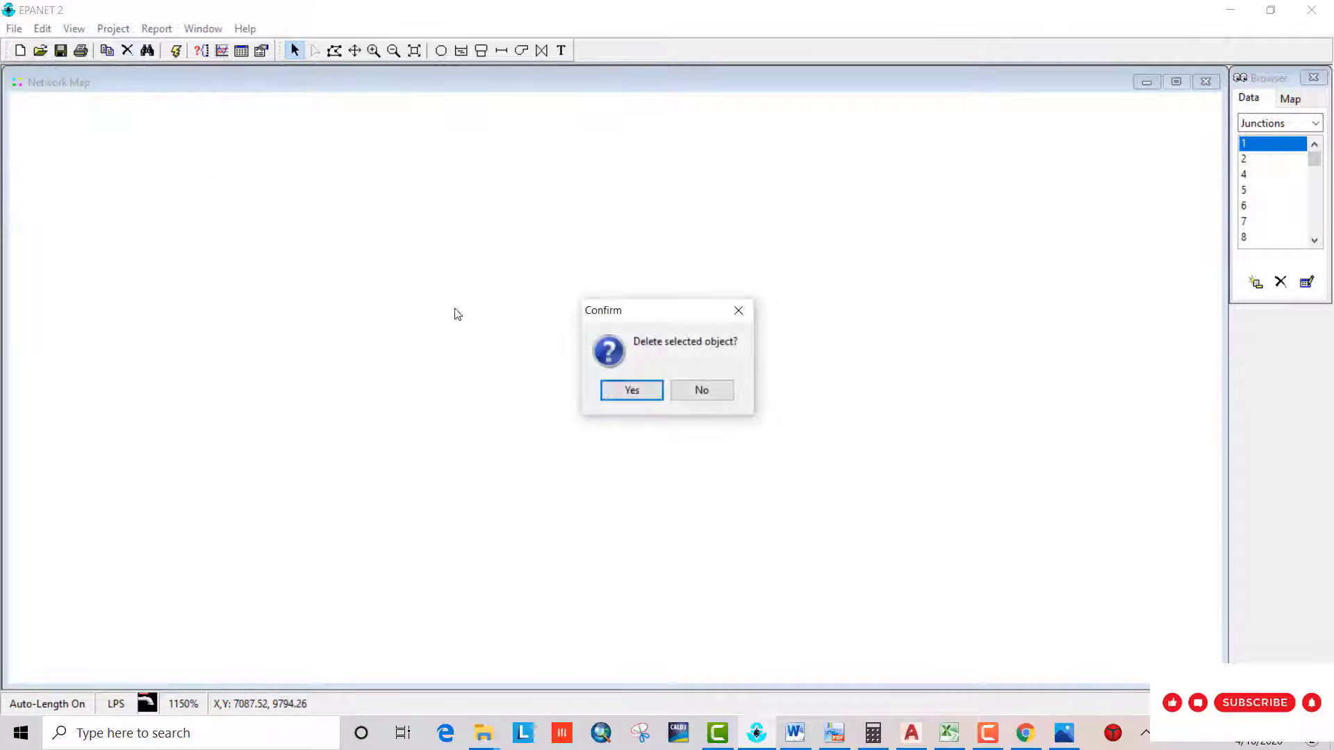
pyautogui.click(621, 391)
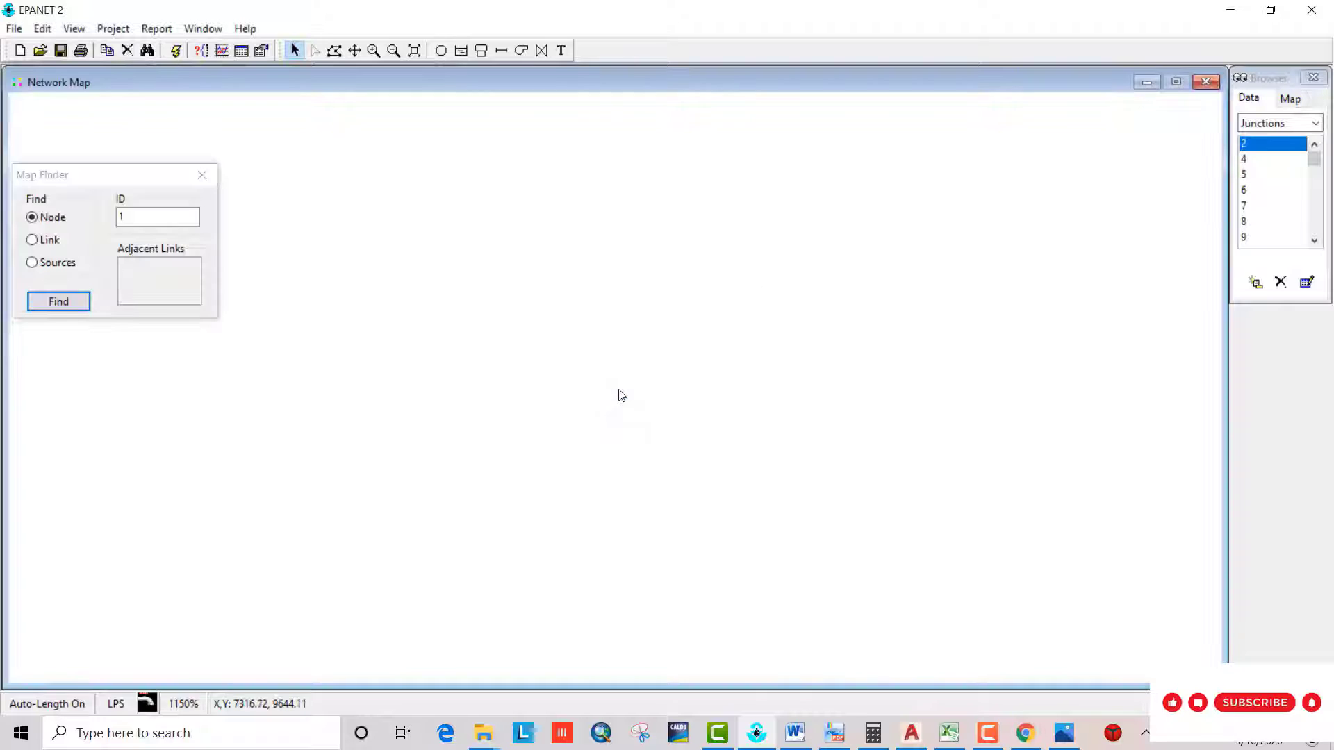
# Locate node 2 with the Map Finder, delete it from the network, and close the finder.
pyautogui.click(149, 224)
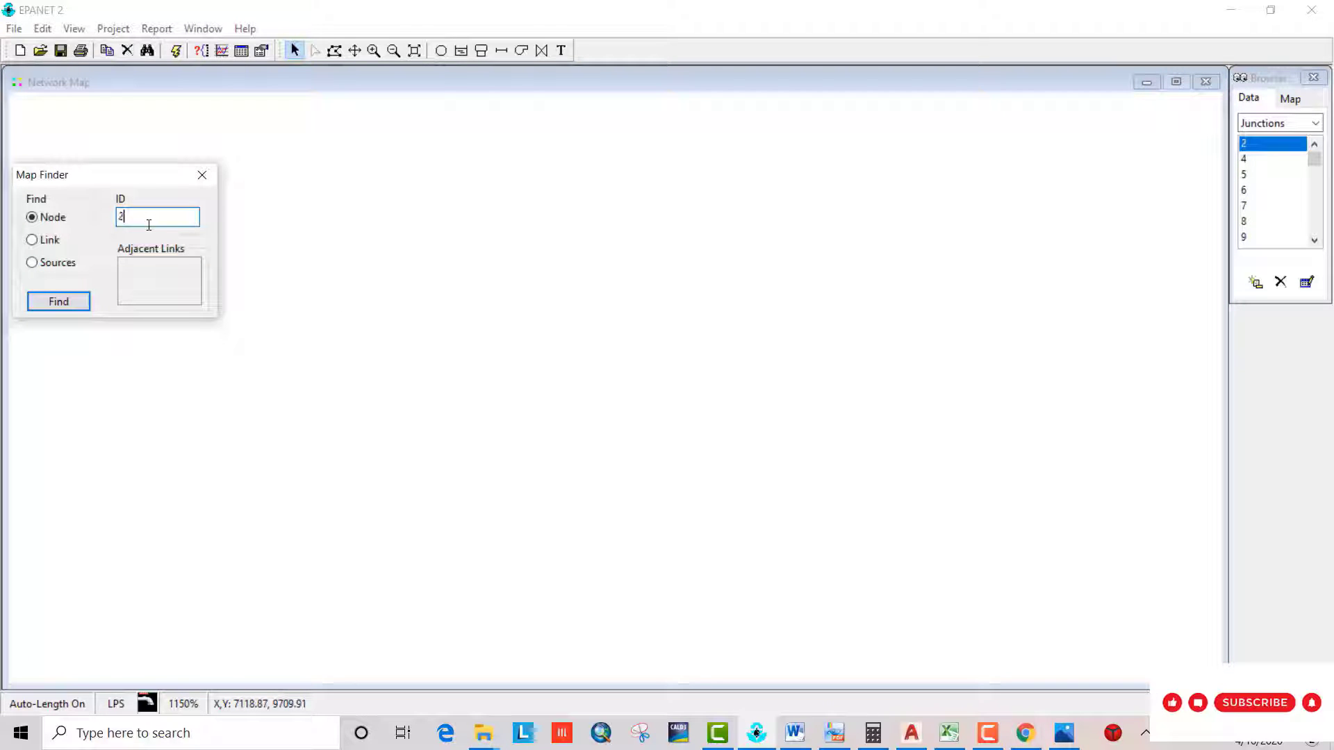
pyautogui.write('2')
pyautogui.click(74, 304)
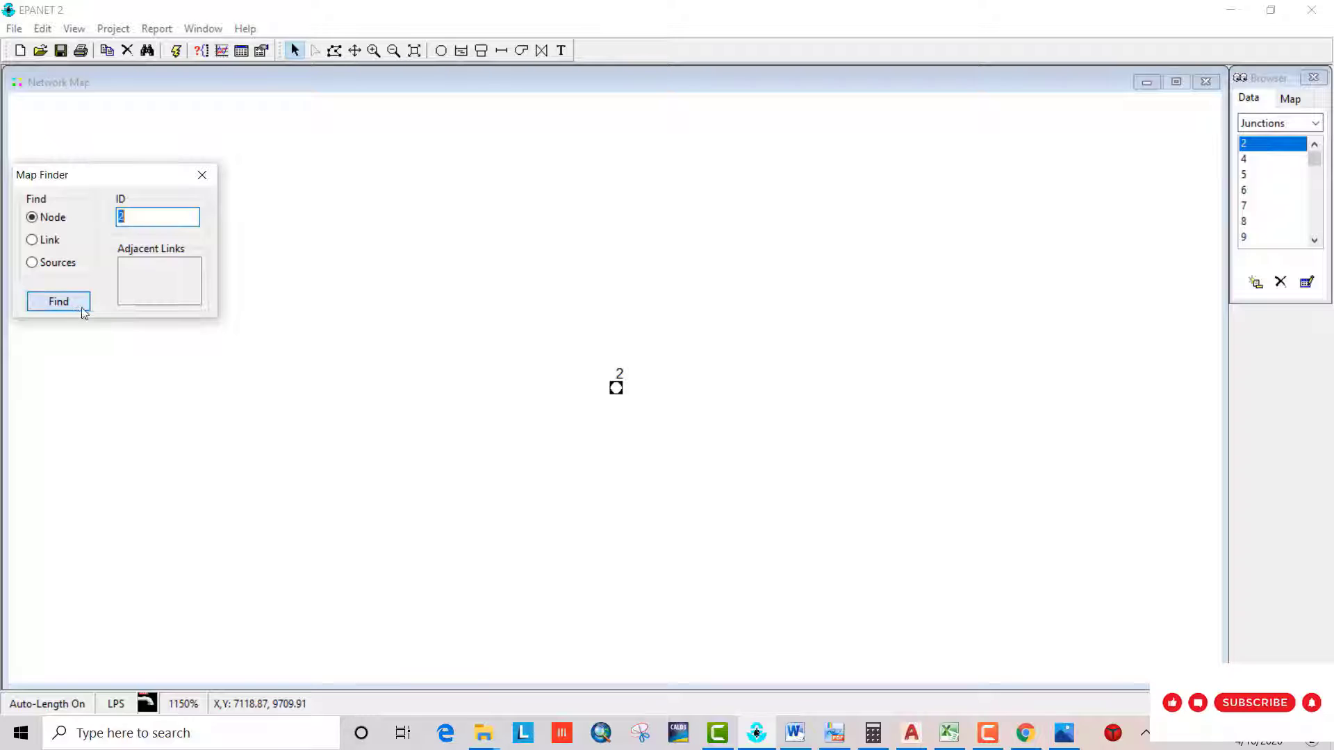
pyautogui.click(127, 51)
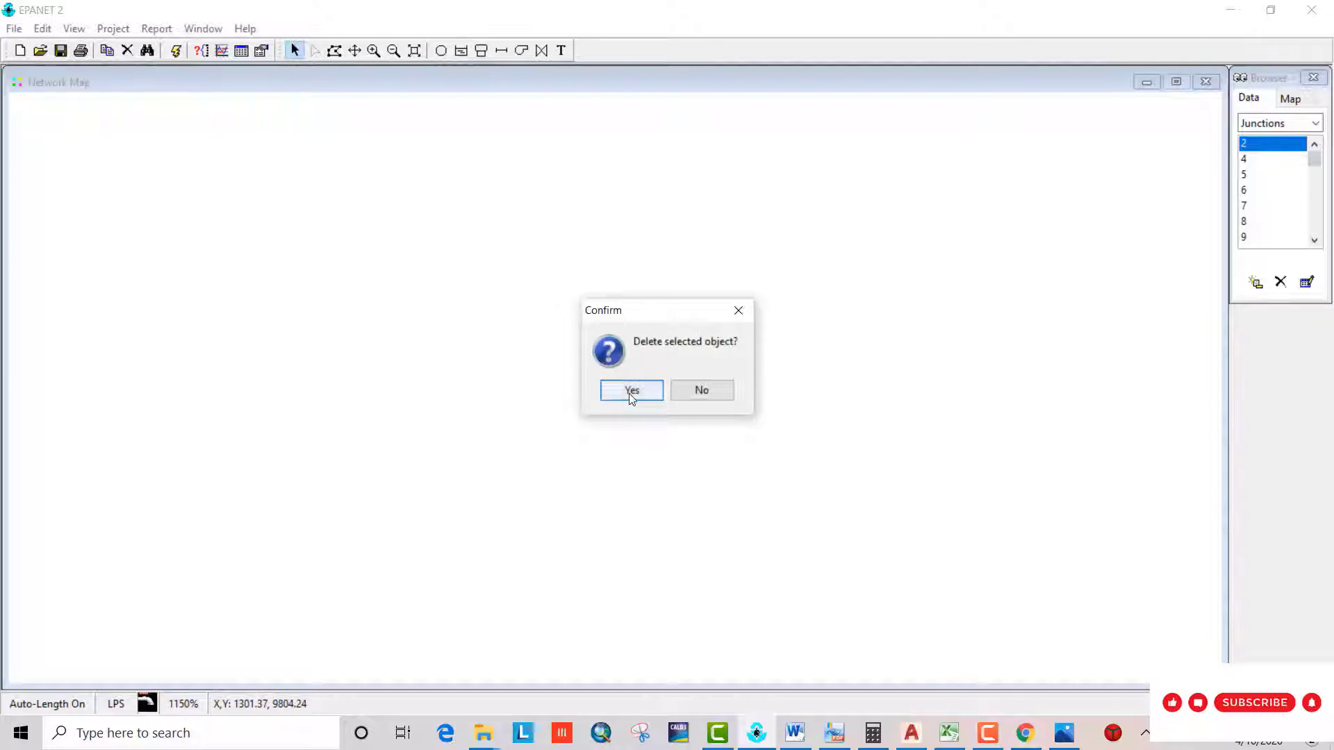
pyautogui.click(632, 390)
pyautogui.click(200, 172)
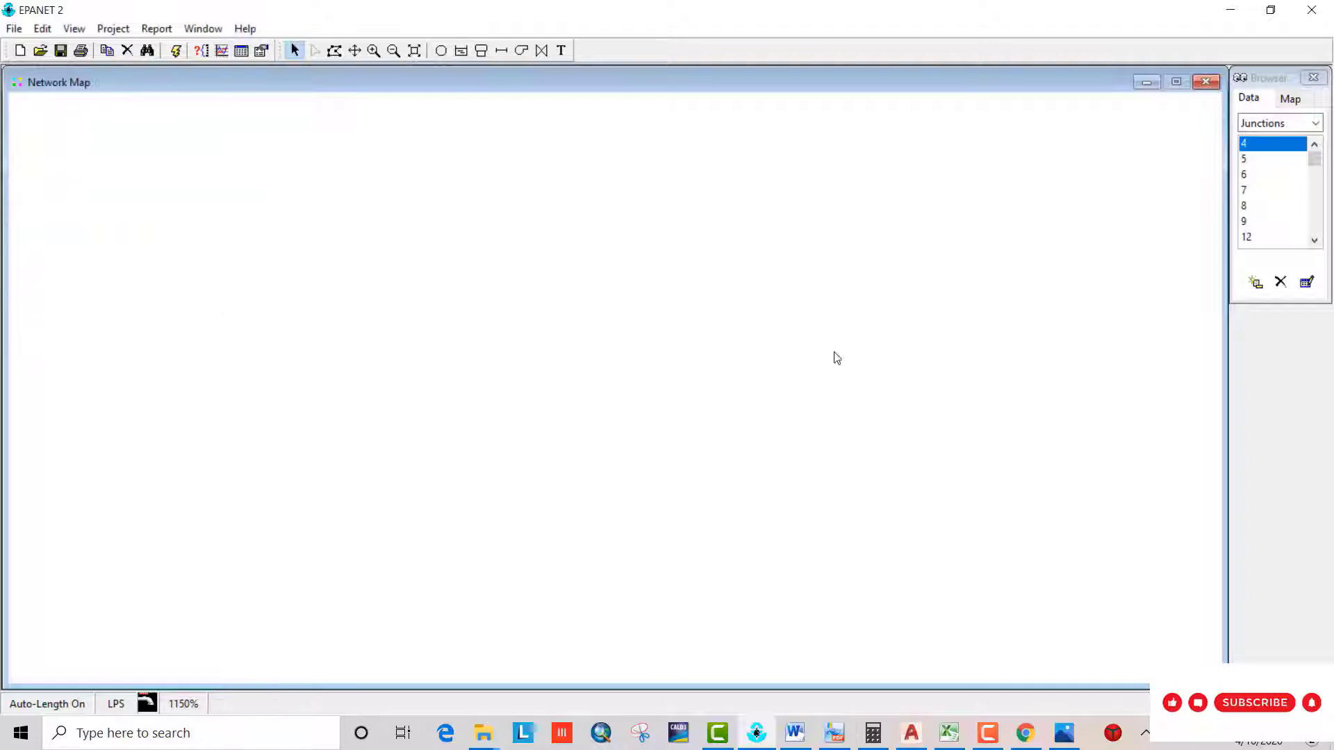
pyautogui.click(987, 733)
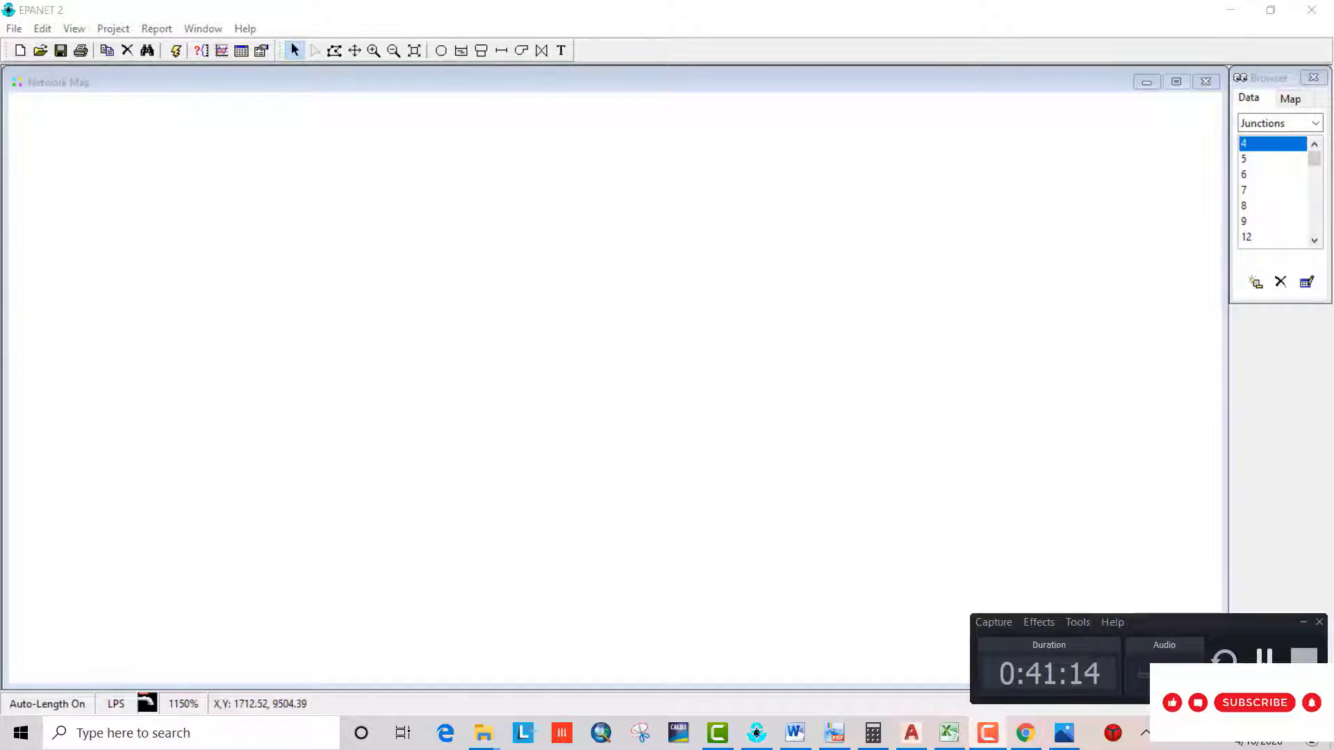
pyautogui.click(834, 490)
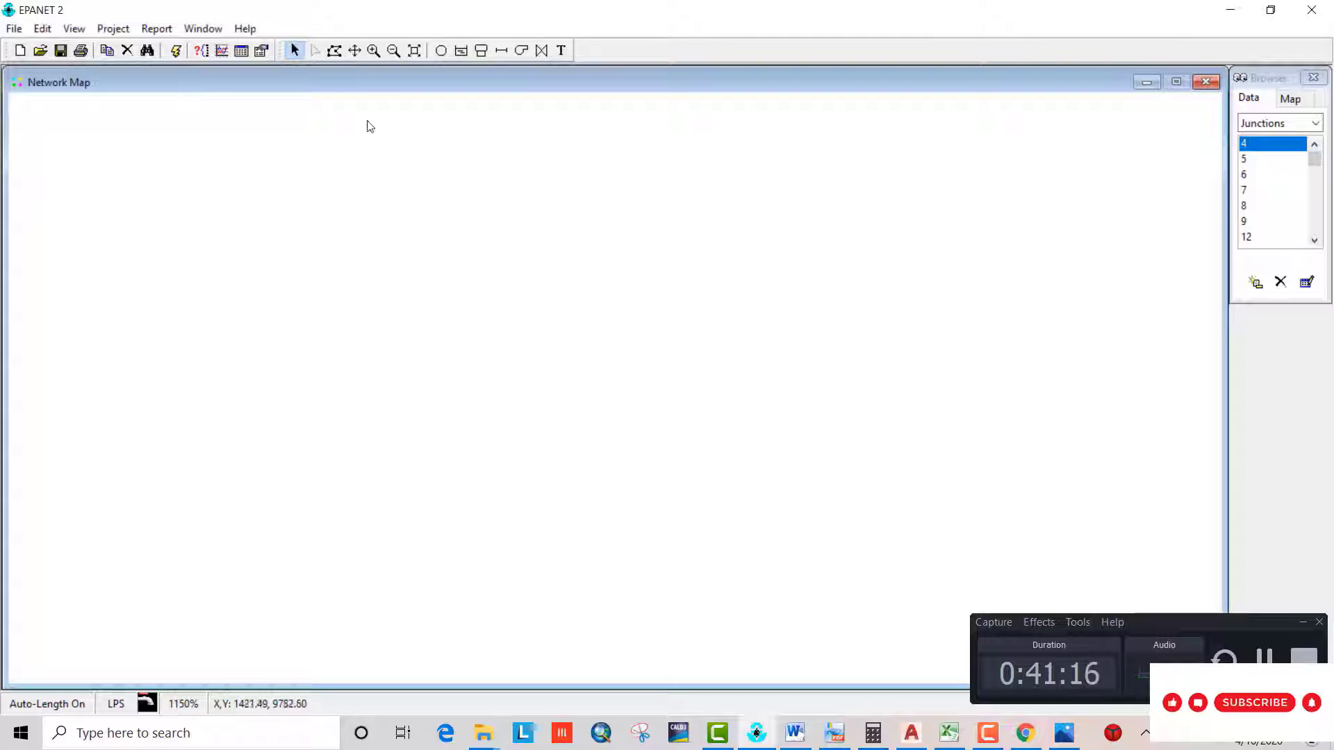
# Bring the whole pipe network into view, run the hydraulic analysis, and dismiss the run status message.
pyautogui.click(414, 52)
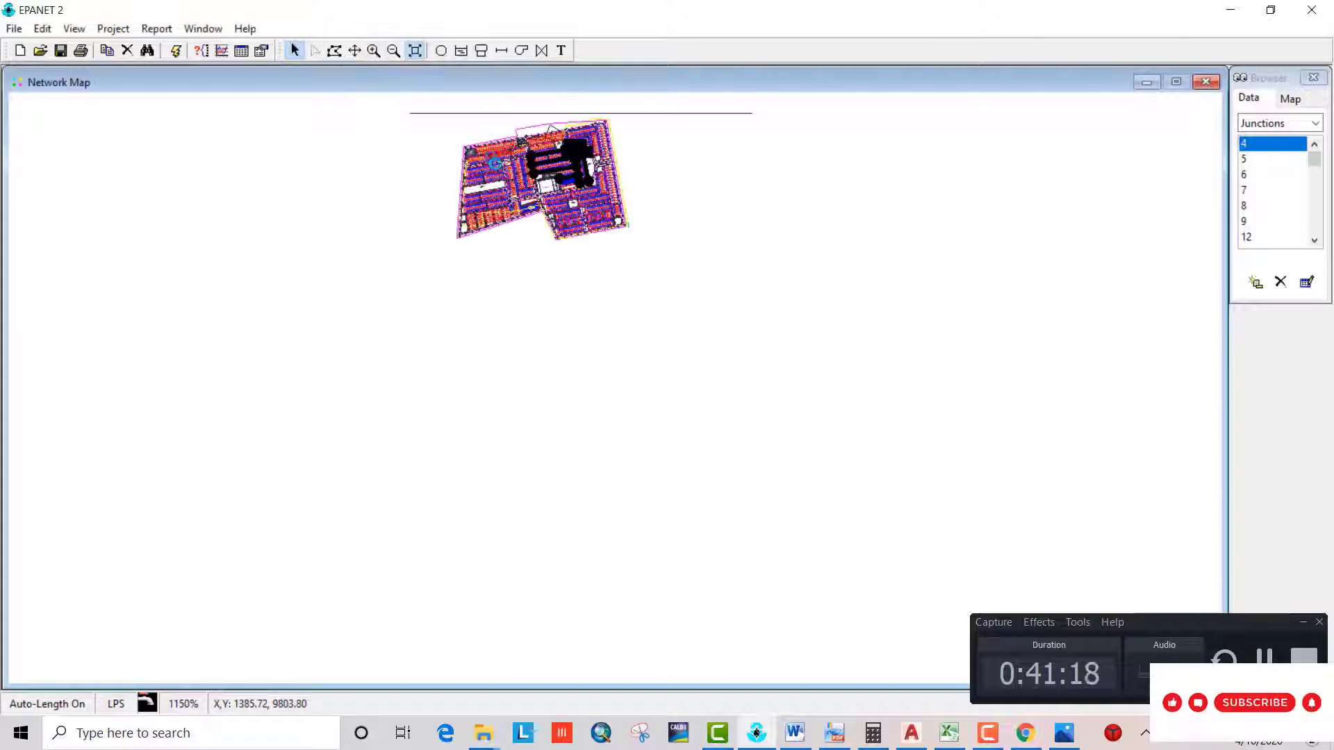
pyautogui.click(374, 51)
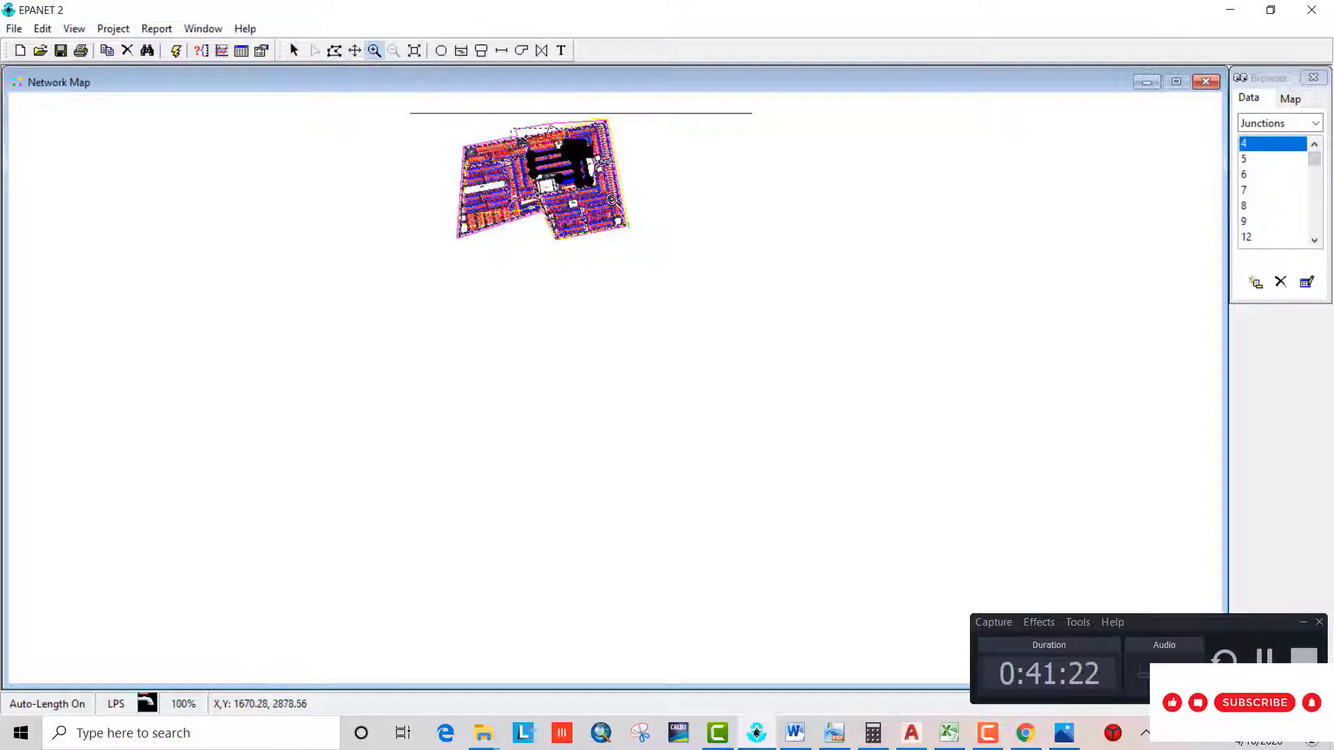
pyautogui.moveTo(528, 123); pyautogui.dragTo(620, 203)
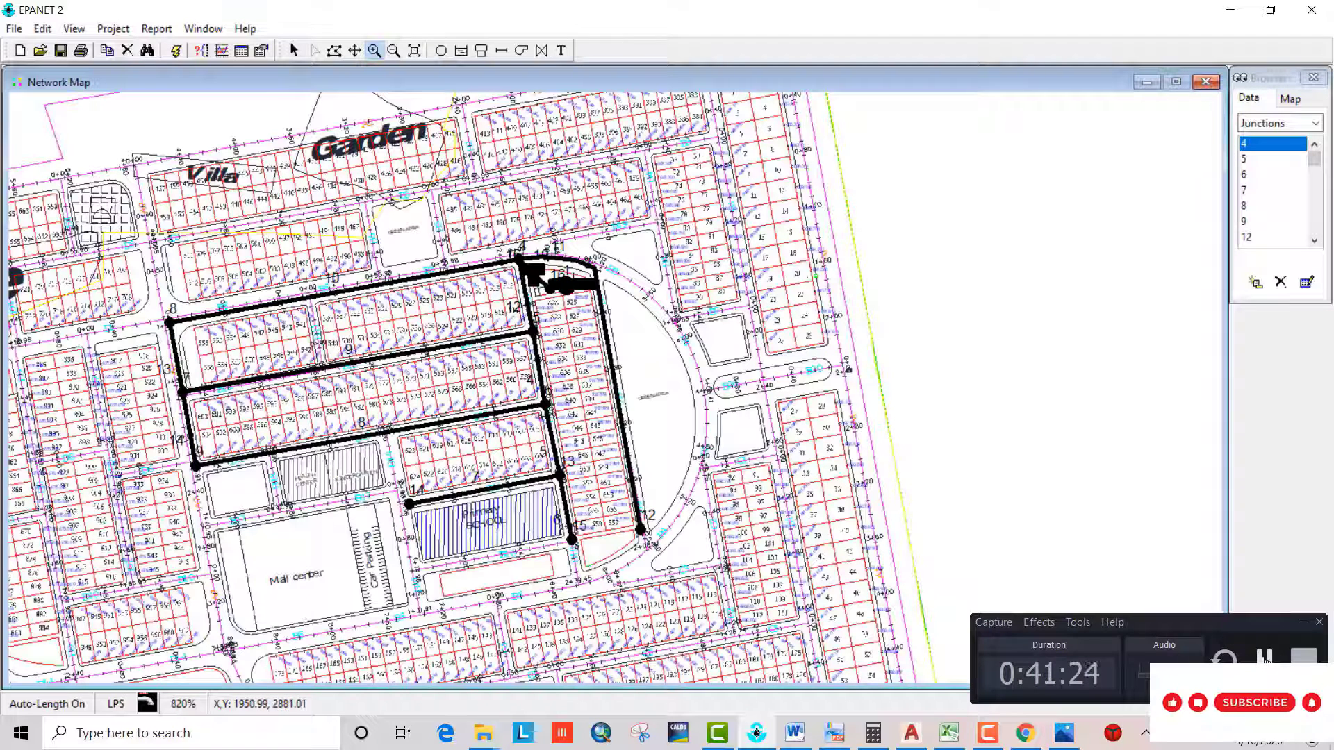
pyautogui.click(176, 50)
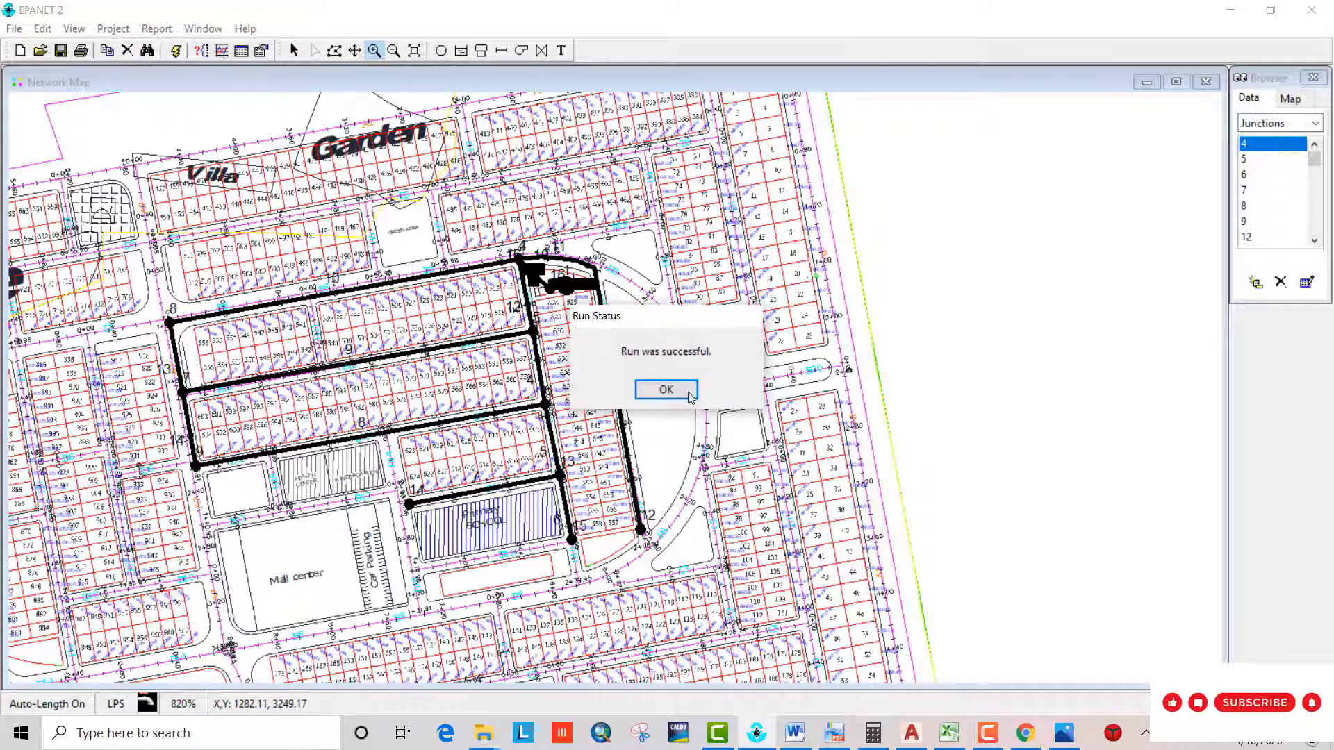
pyautogui.click(666, 389)
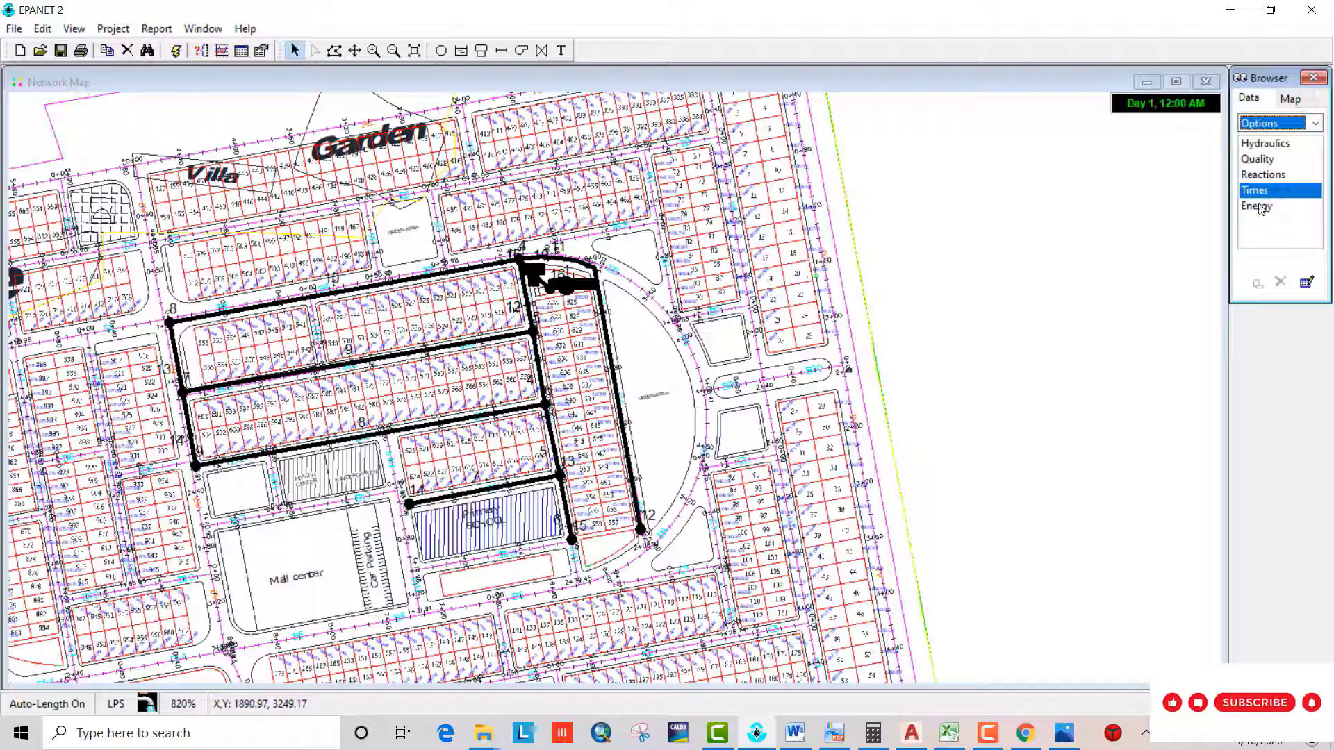
# Display velocity on the links and pressure on the nodes of the network map.
pyautogui.click(1291, 99)
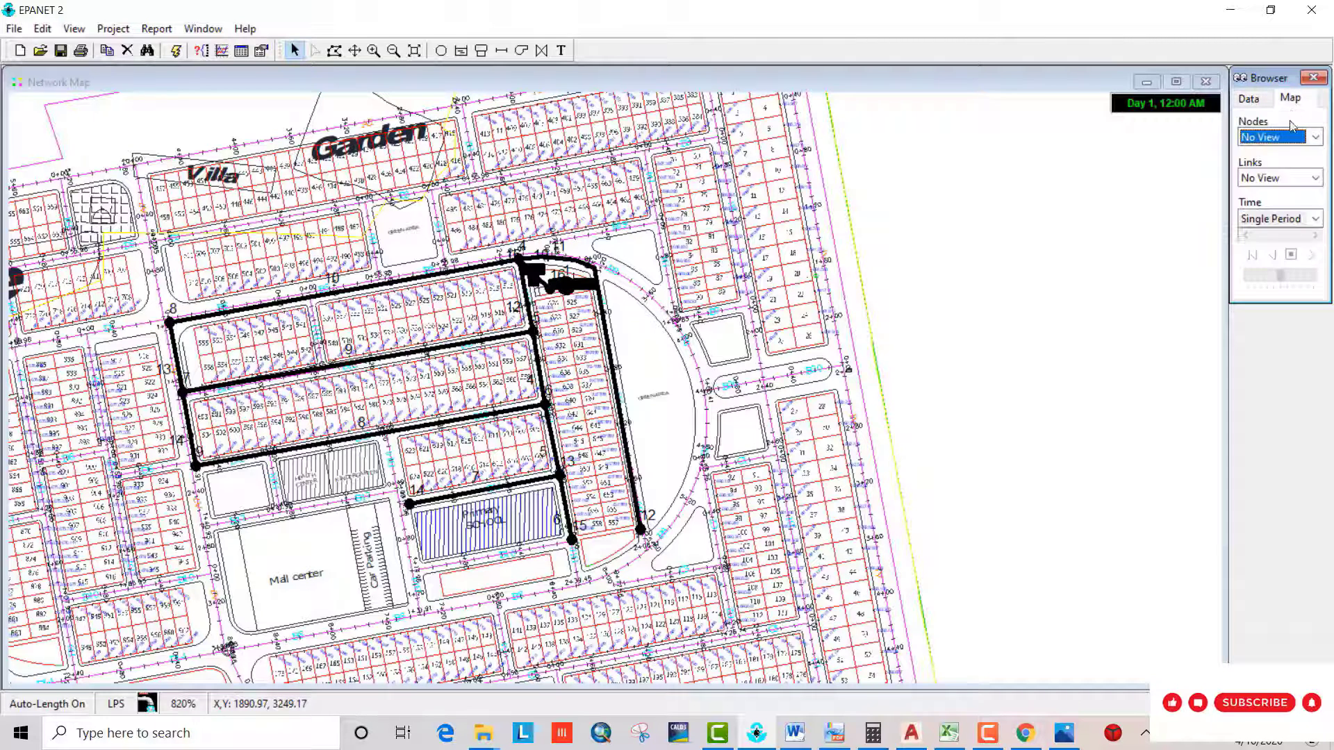
pyautogui.click(1316, 179)
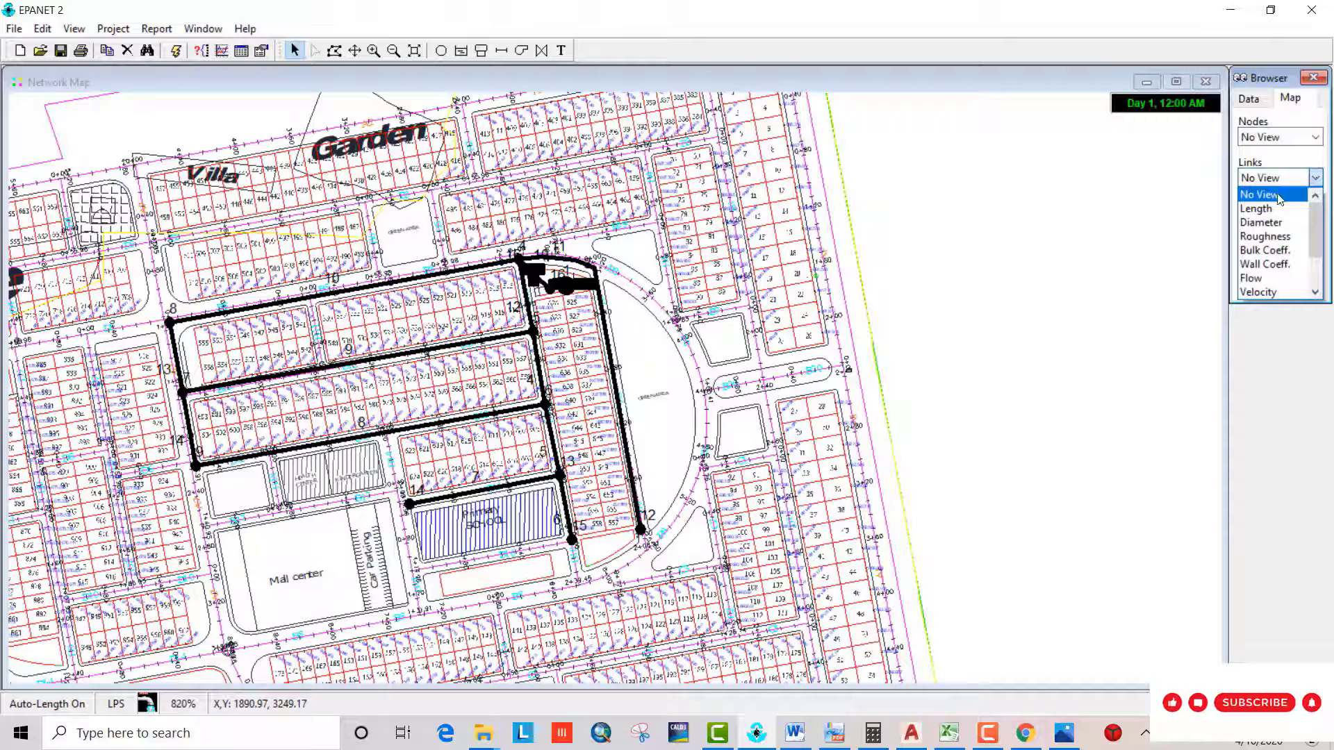
pyautogui.click(1259, 292)
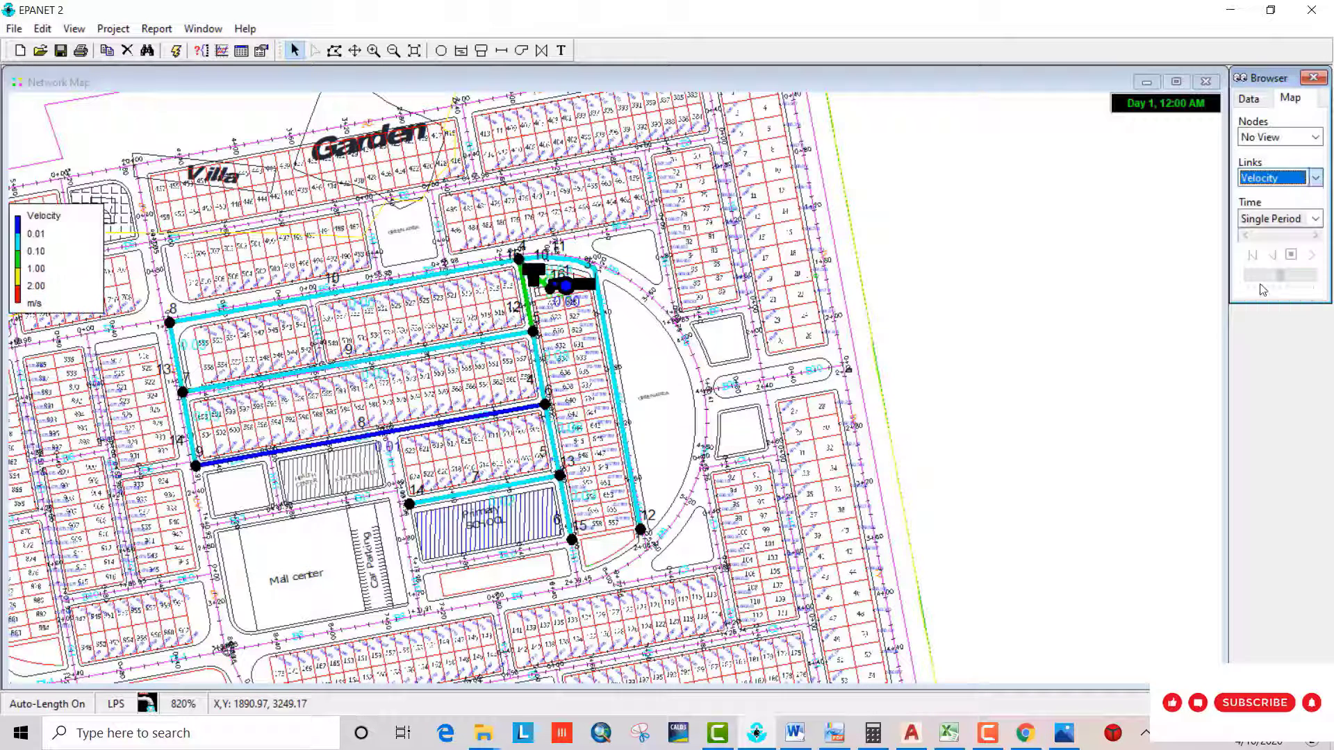
pyautogui.click(1295, 139)
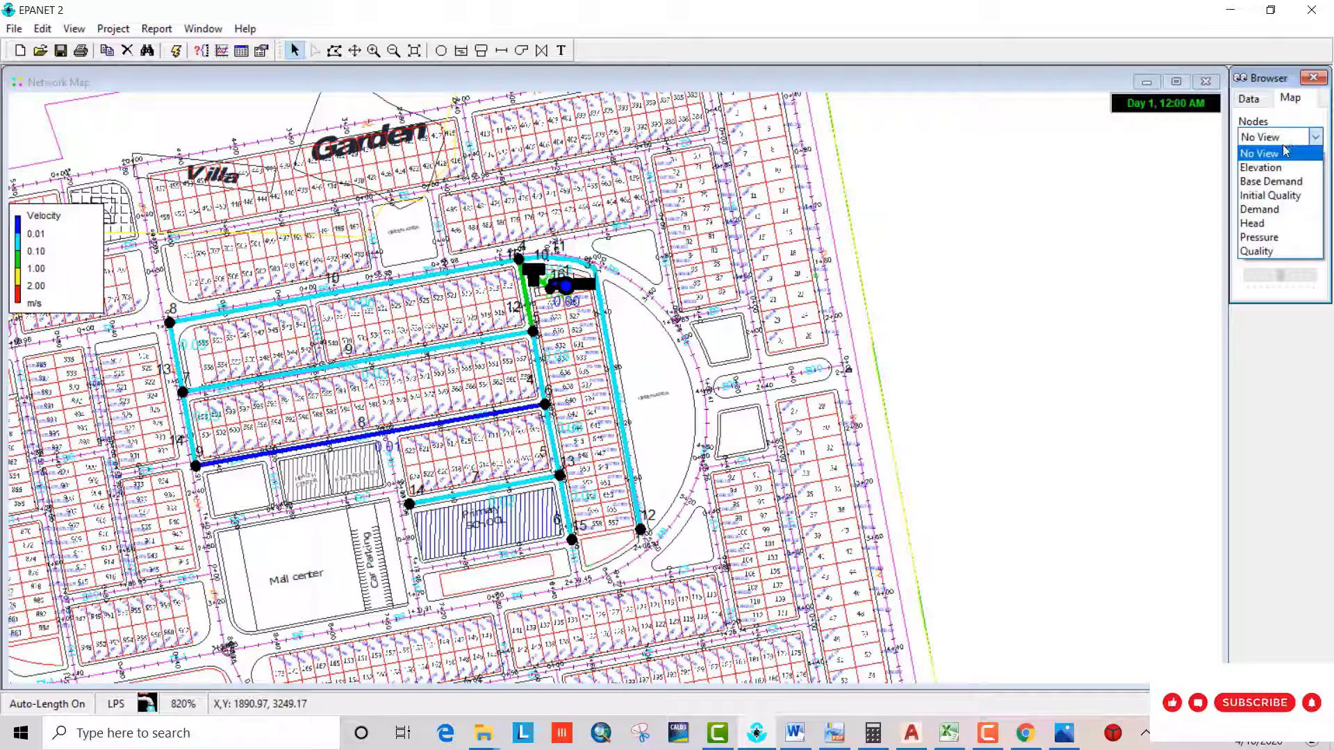
pyautogui.click(1259, 237)
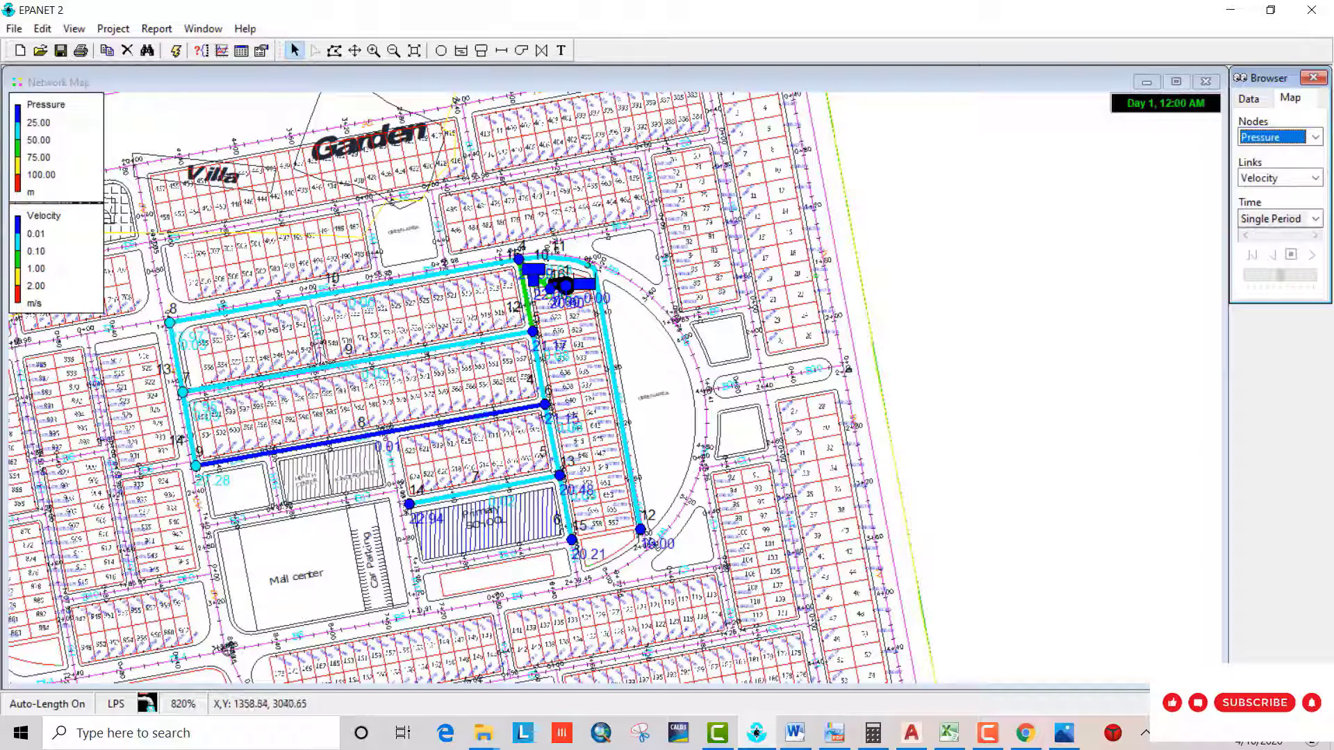
# Show flow direction arrows on the network map with the Open style and arrow size 10 at zoom of 100.
pyautogui.click(43, 28)
pyautogui.moveTo(66, 34)
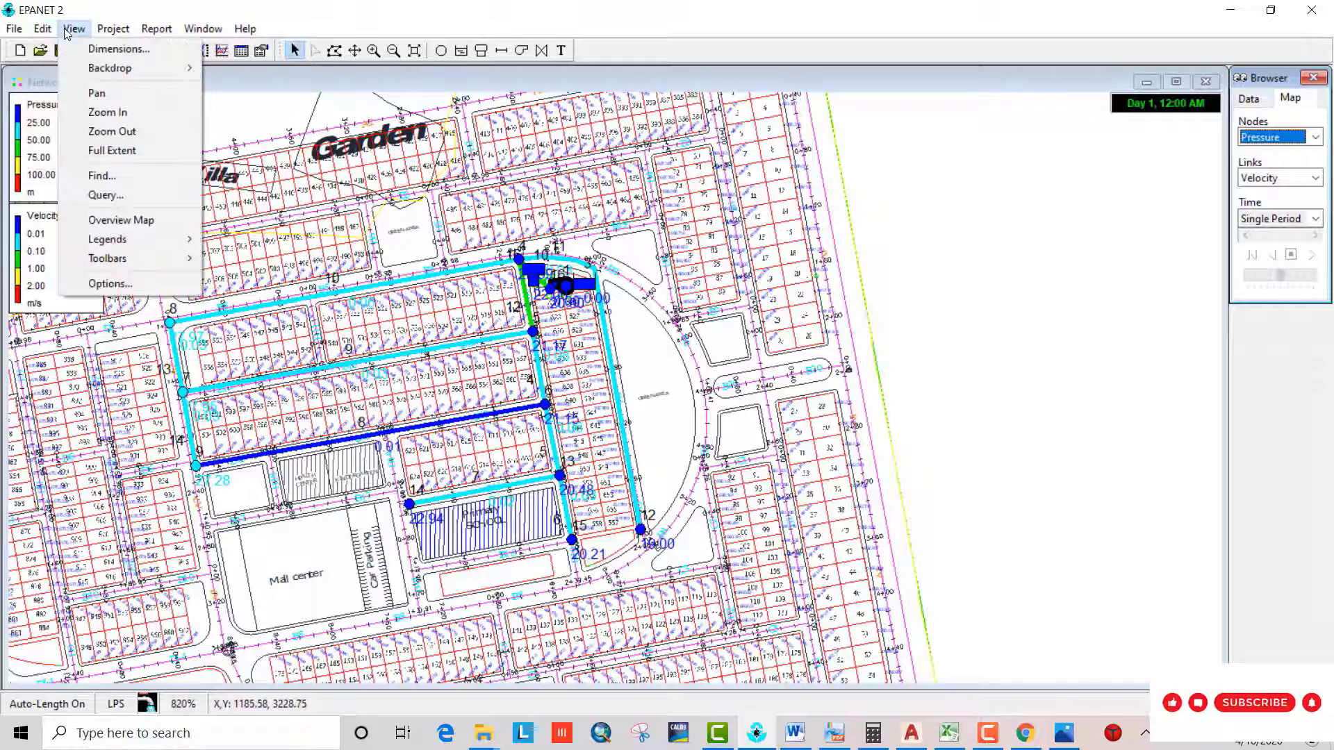
pyautogui.click(100, 283)
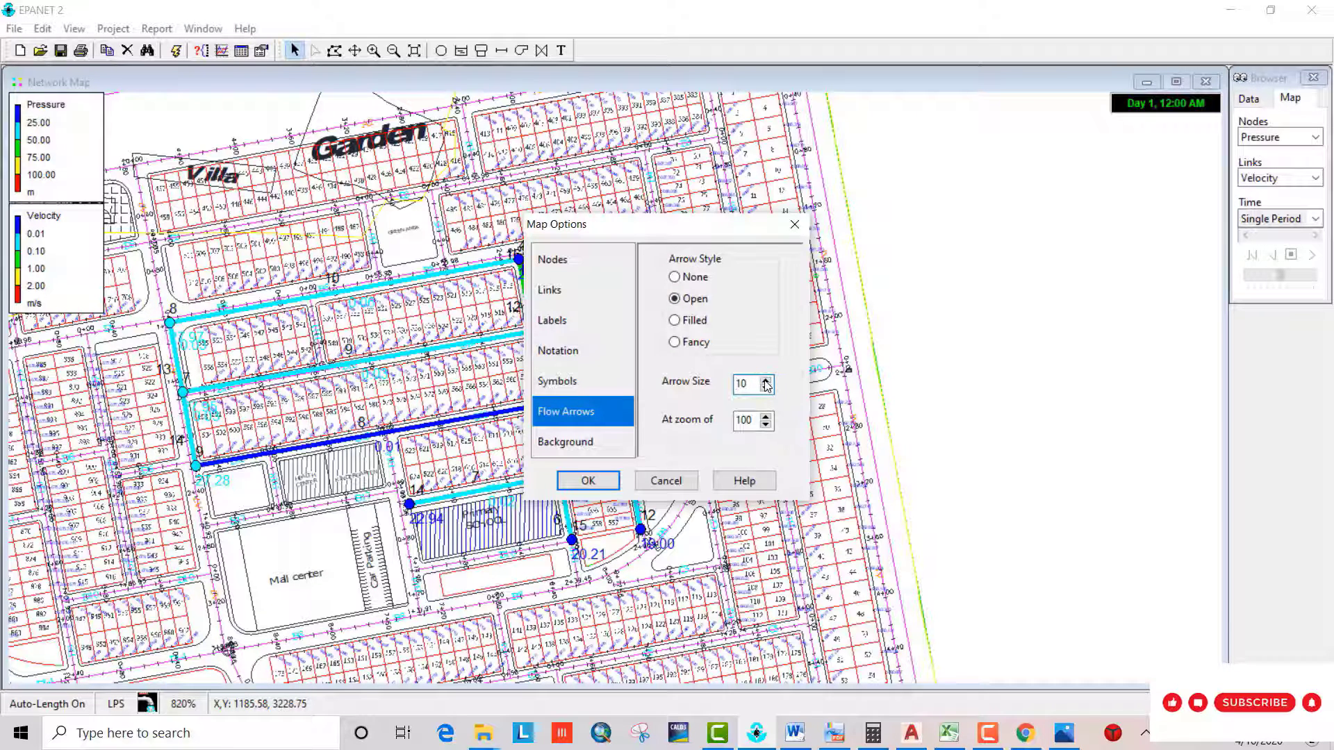
pyautogui.click(588, 480)
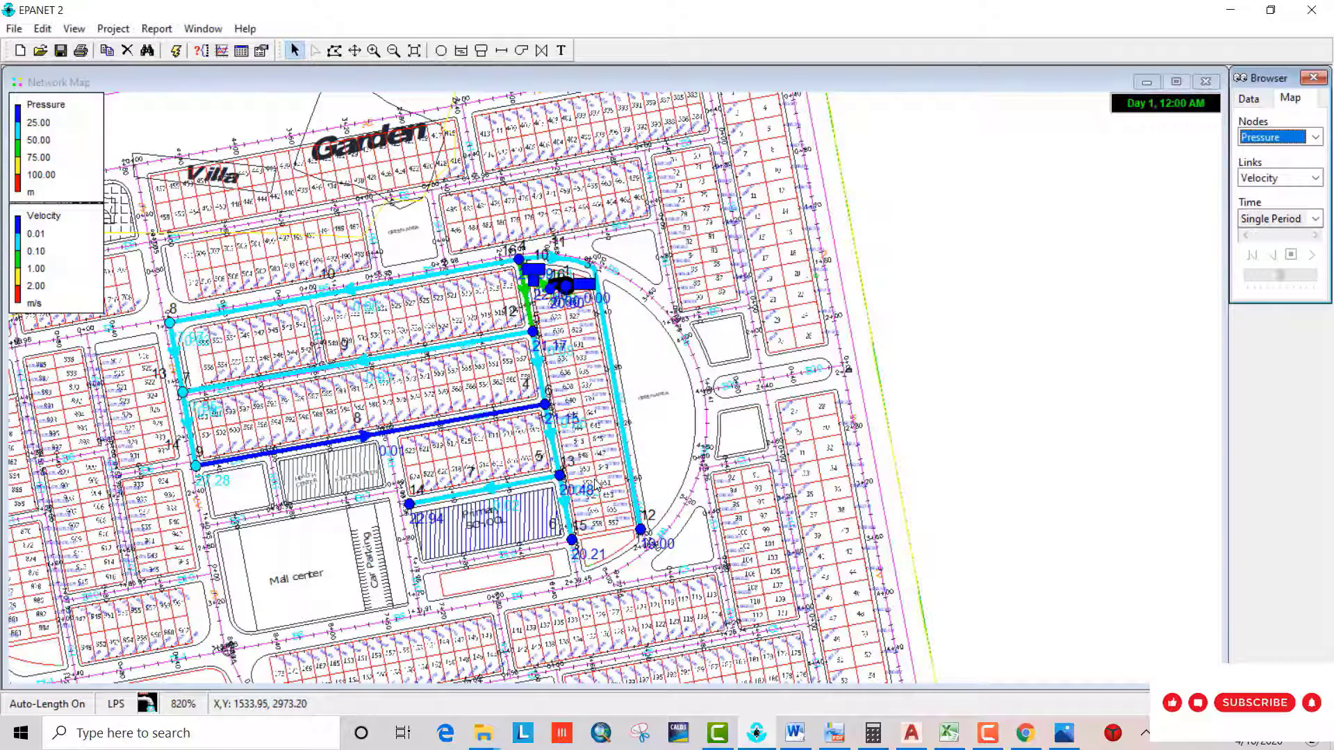
pyautogui.click(989, 733)
pyautogui.click(751, 618)
# Hide the site plan backdrop so that only the pipe network remains on the map.
pyautogui.click(113, 29)
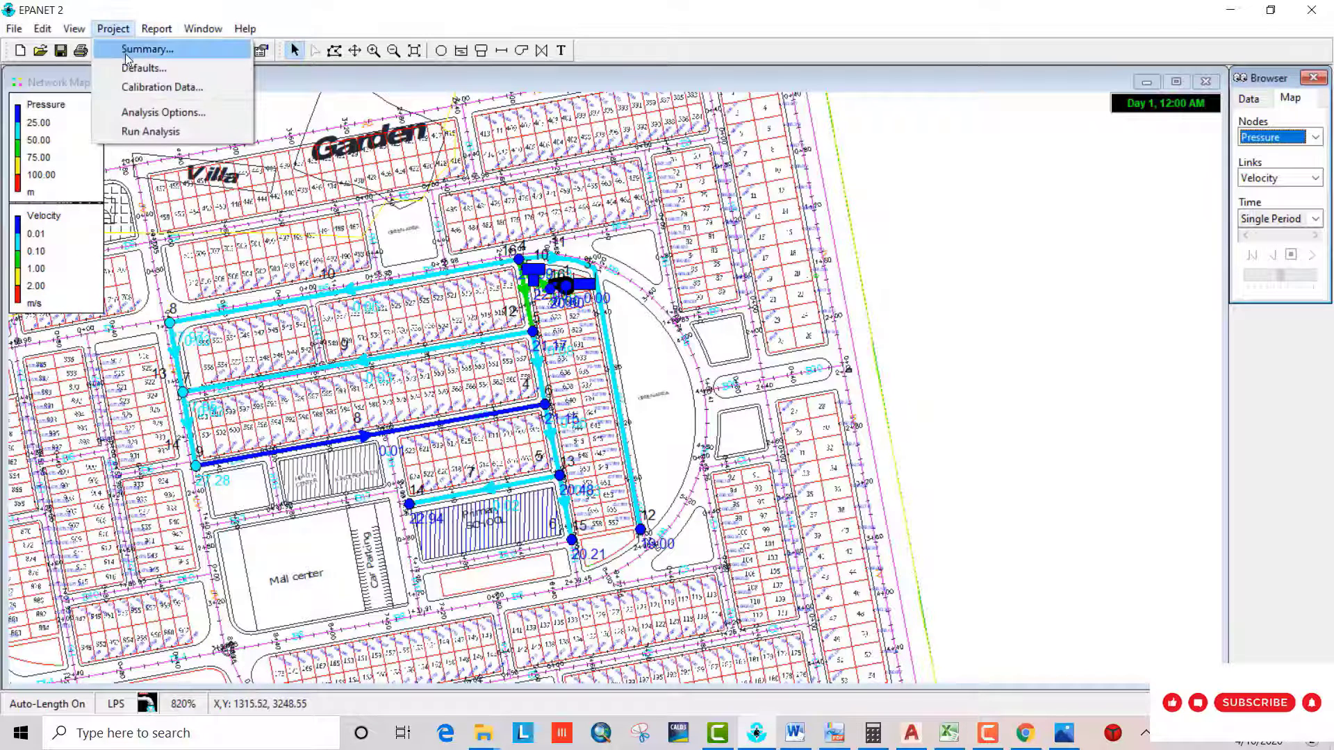
pyautogui.moveTo(159, 28)
pyautogui.moveTo(74, 29)
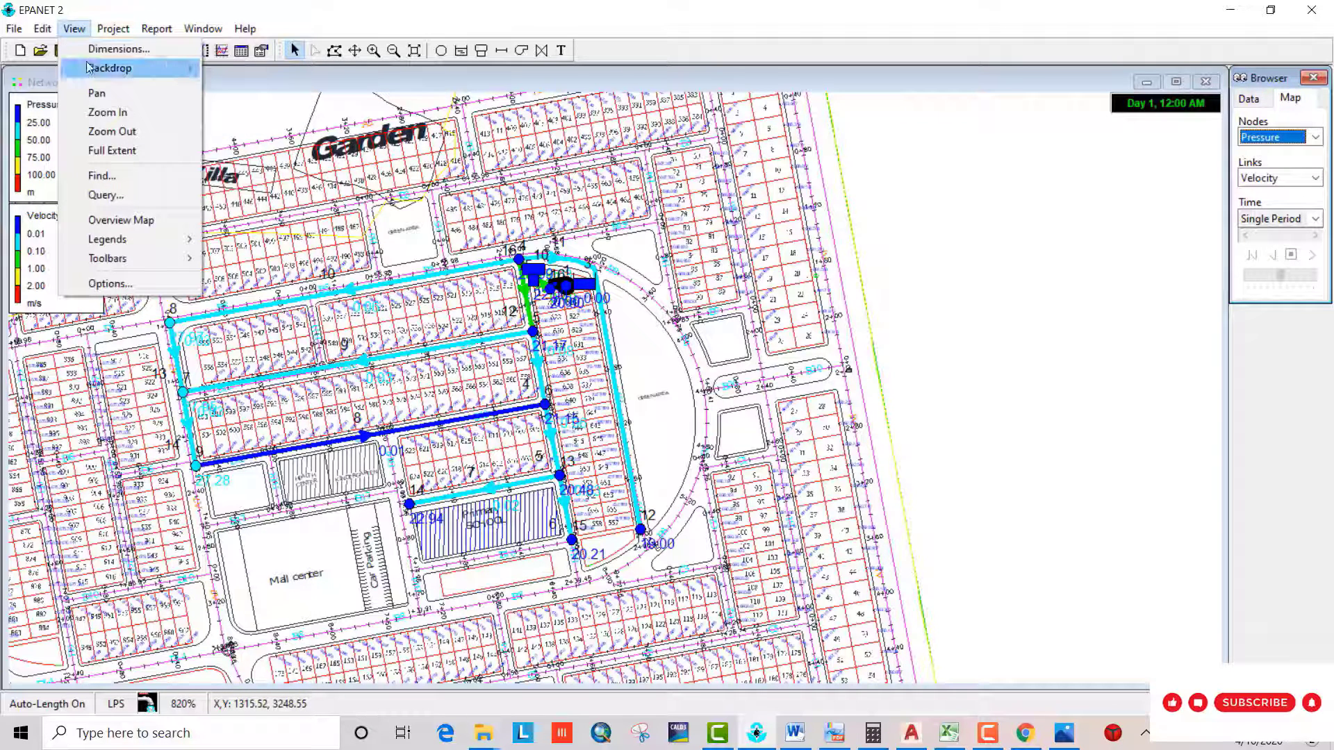
pyautogui.moveTo(104, 68)
pyautogui.click(230, 131)
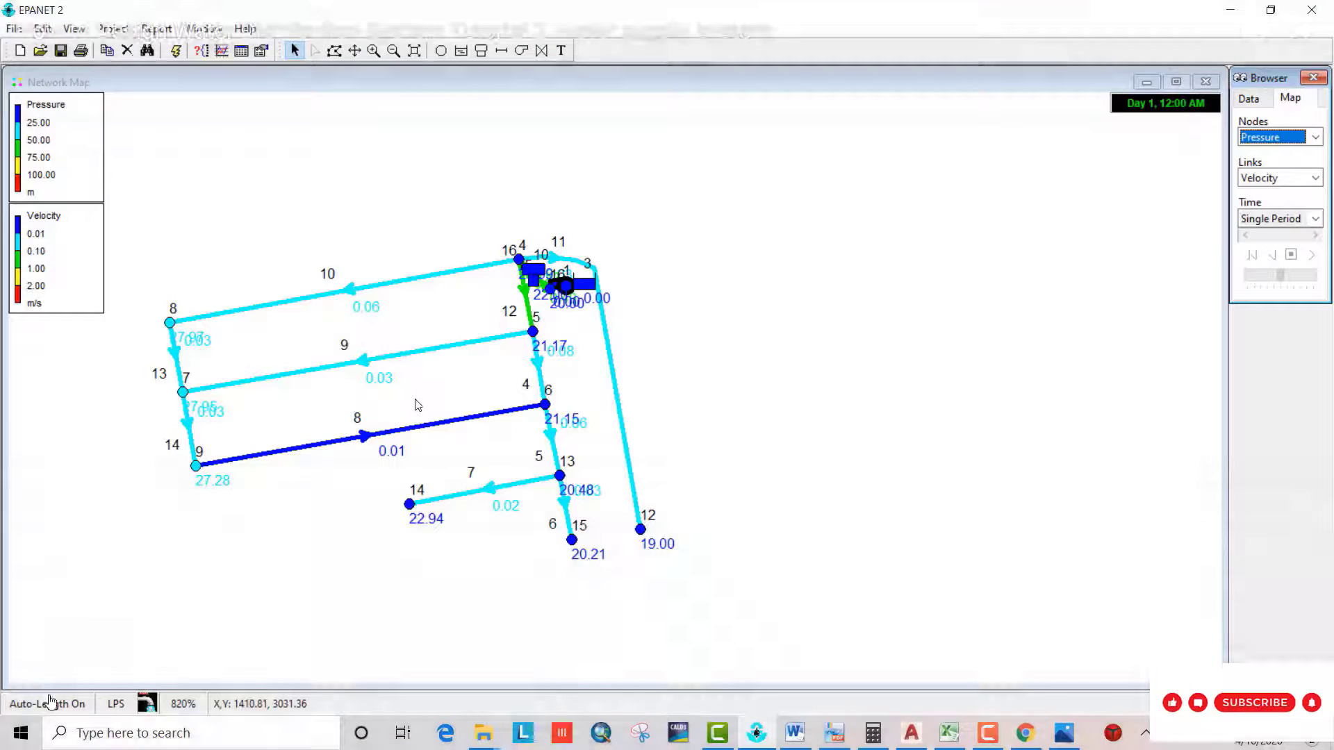
pyautogui.moveTo(52, 729)
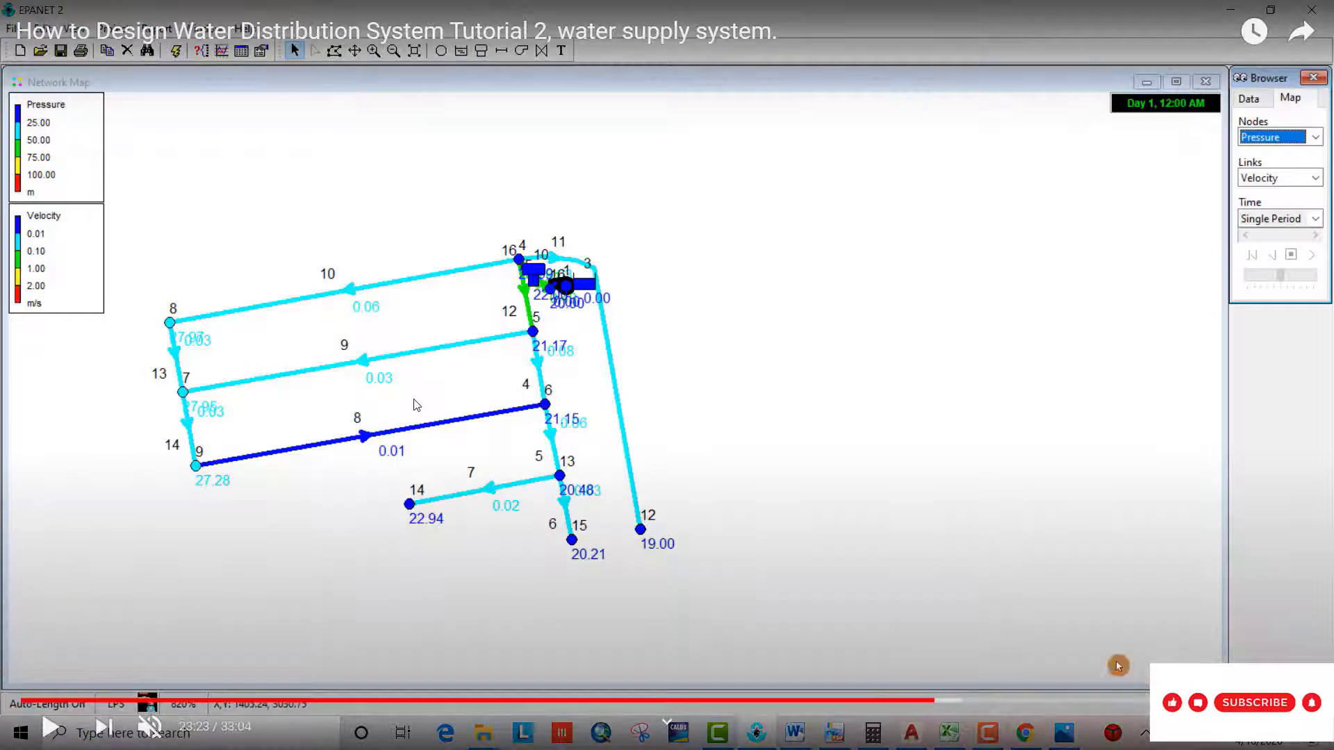
pyautogui.press('Escape')
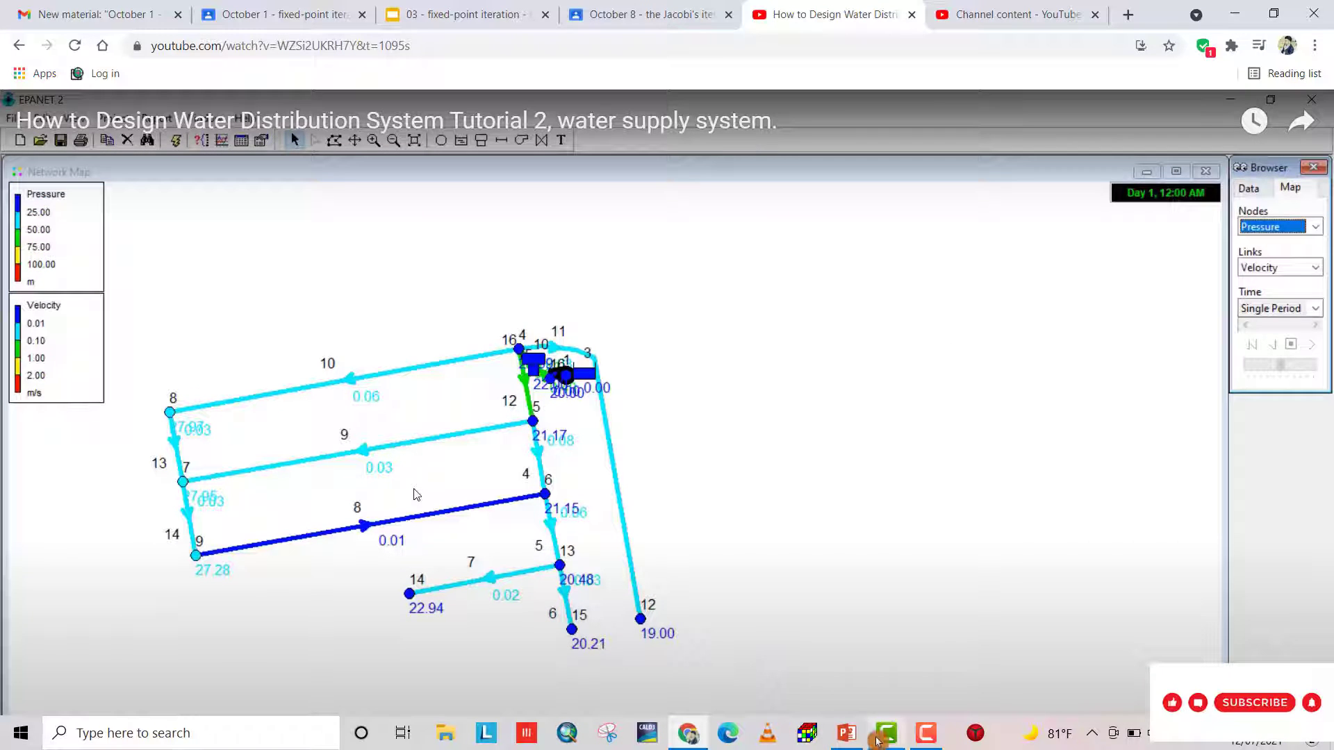
pyautogui.click(926, 733)
pyautogui.doubleClick(373, 439)
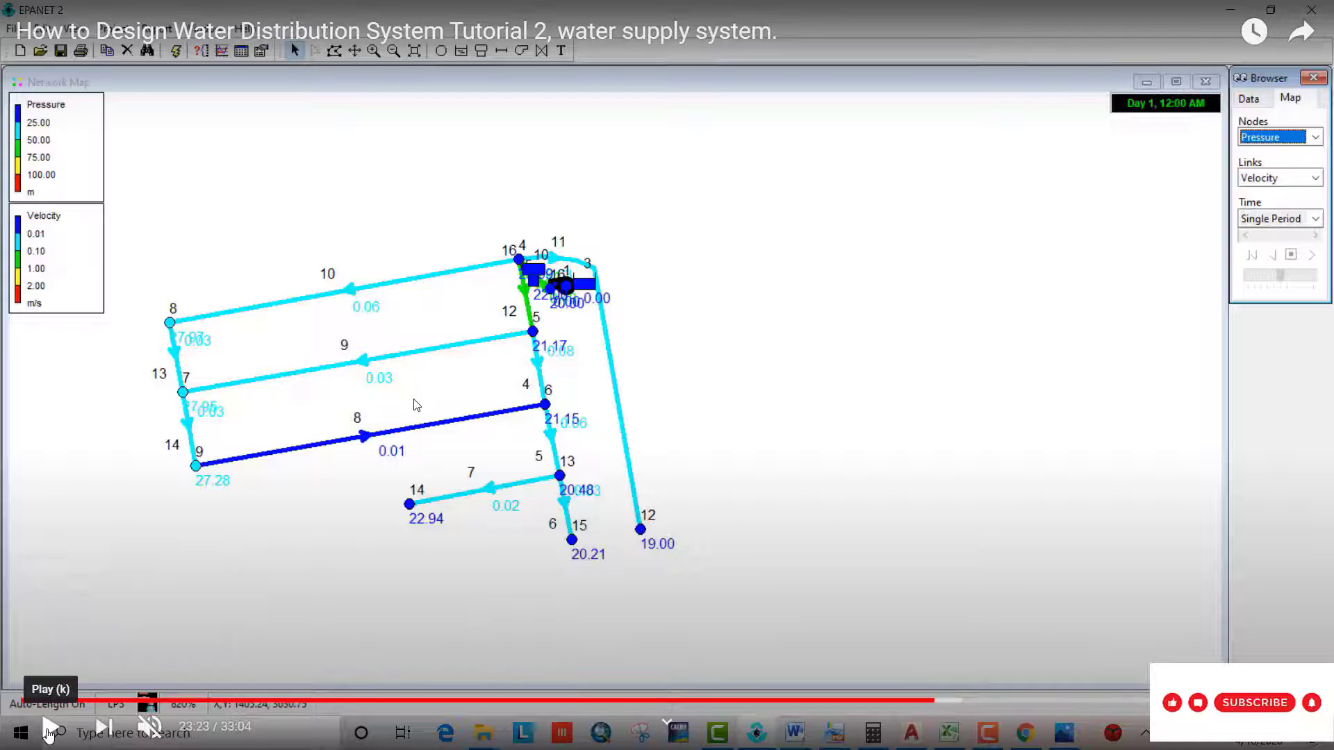
pyautogui.click(49, 731)
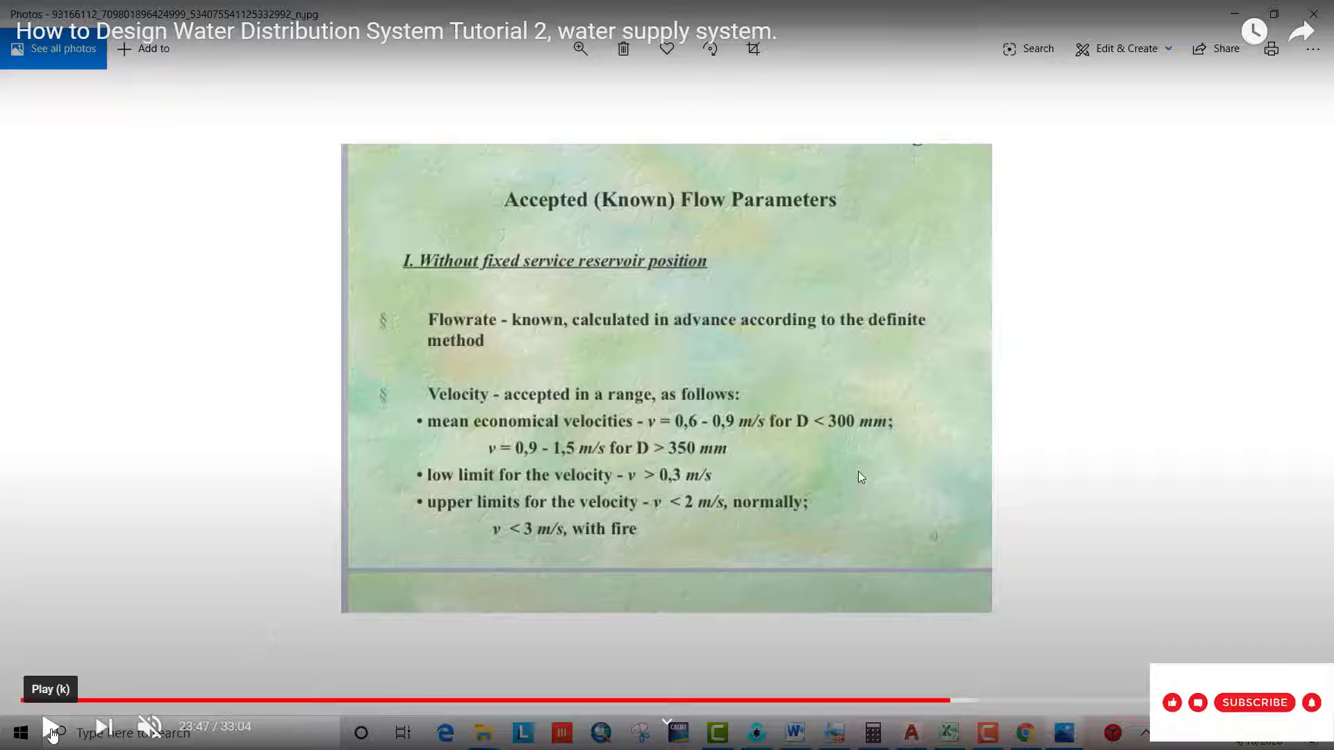
pyautogui.click(45, 724)
pyautogui.click(49, 726)
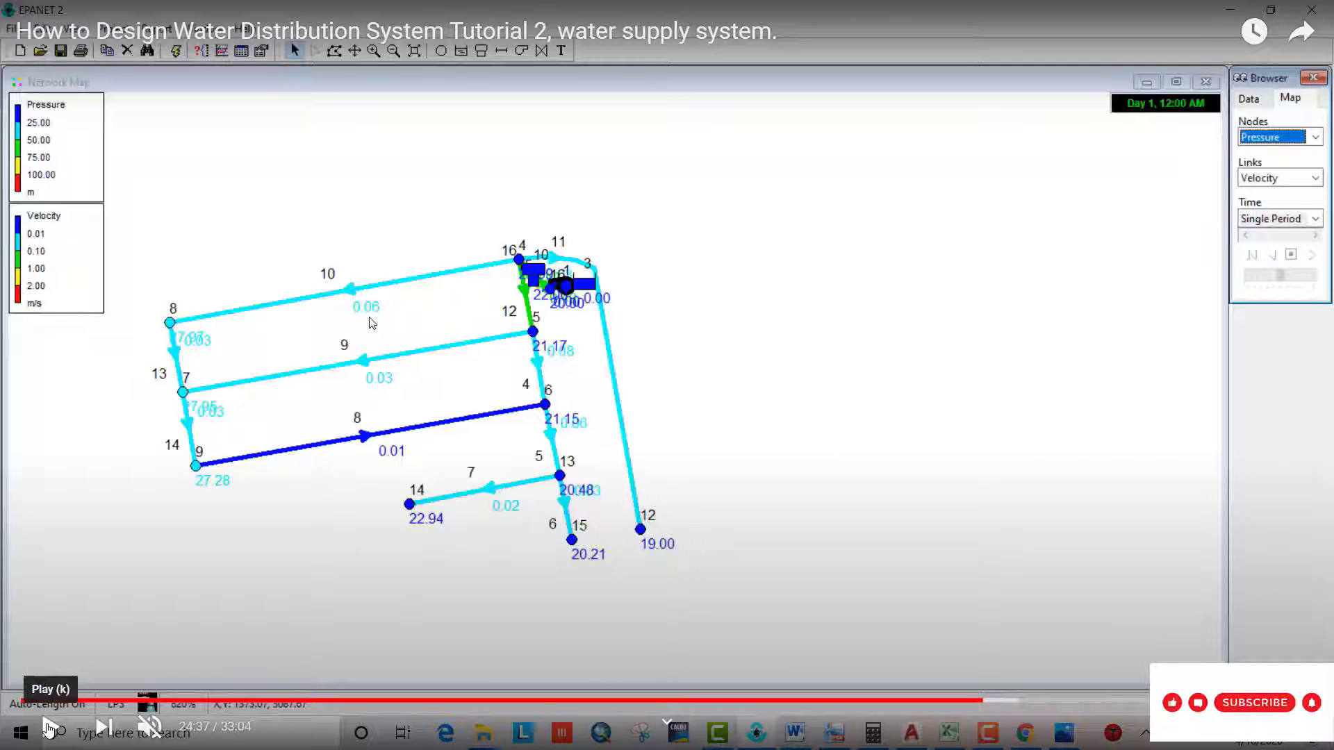
pyautogui.click(49, 726)
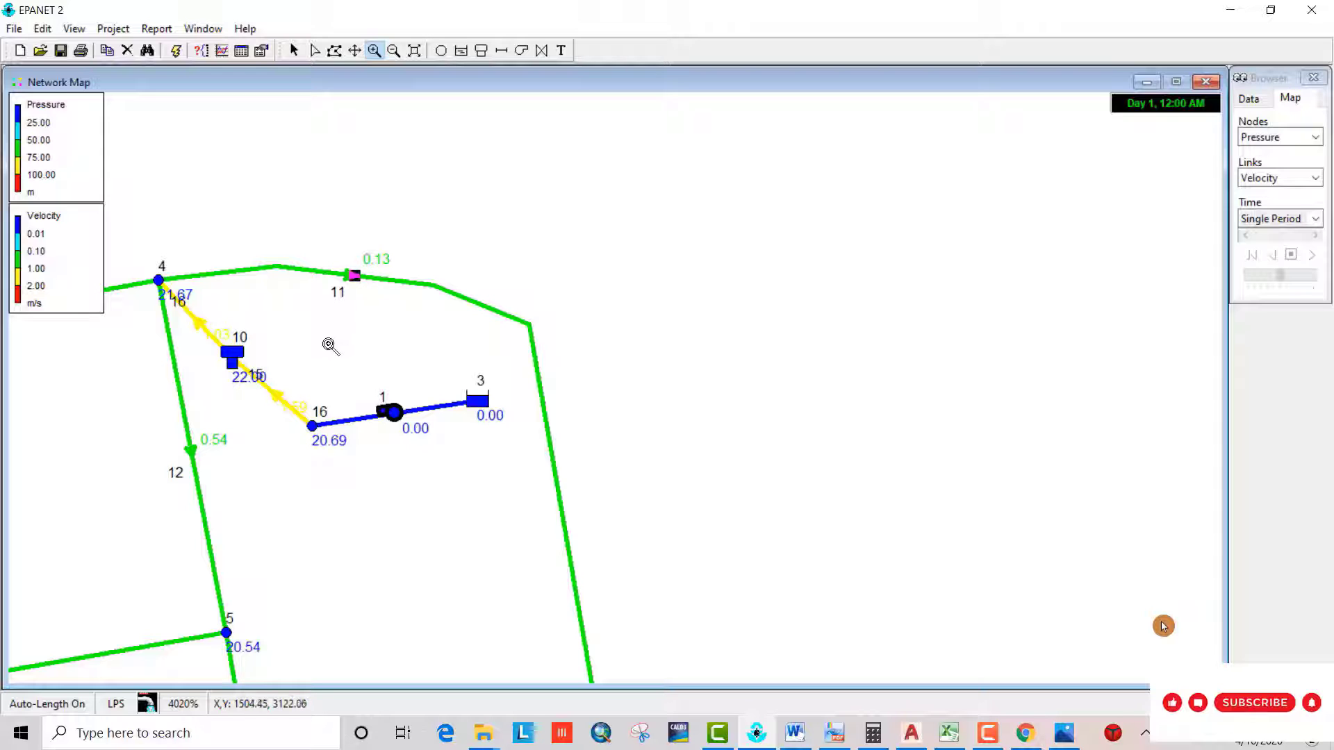
# Examine the properties of pipe 15 and compare the velocities of pipes 15 and 16 on either side of tank 10.
pyautogui.click(355, 50)
pyautogui.moveTo(306, 292); pyautogui.dragTo(625, 235)
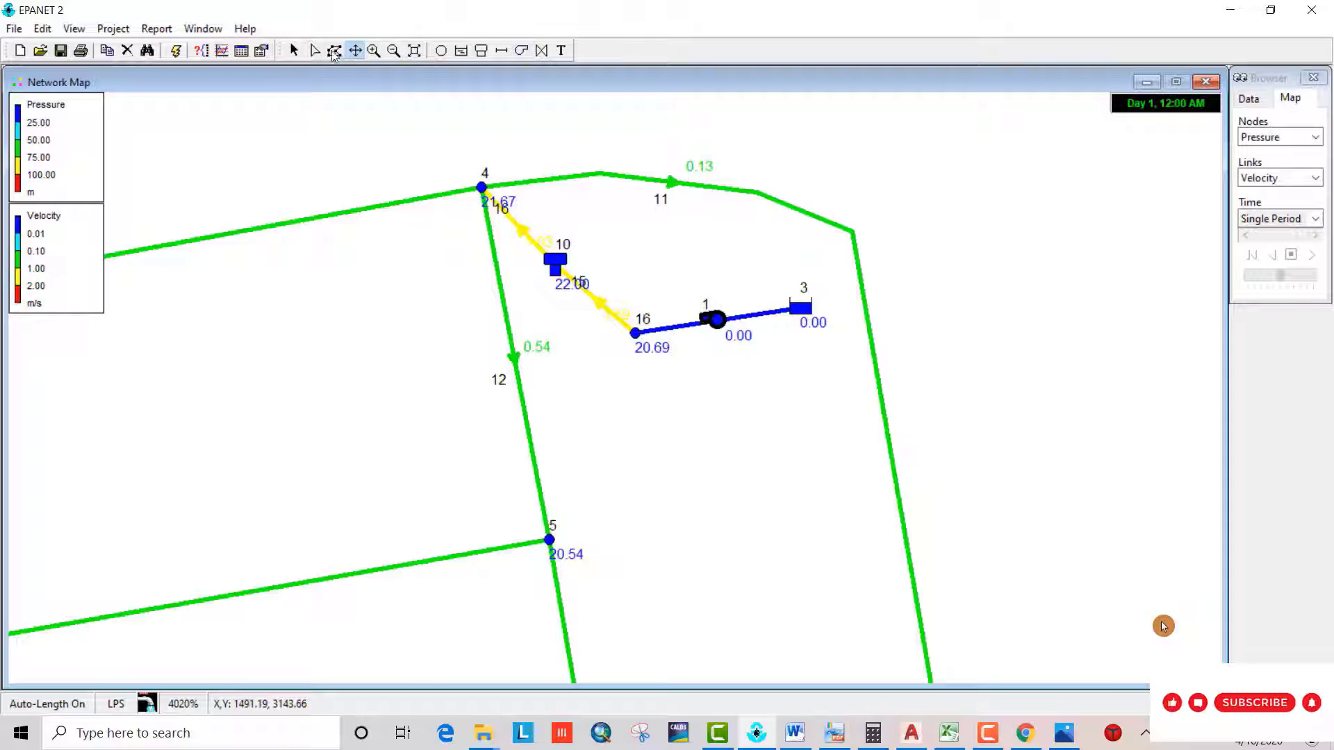
pyautogui.click(294, 50)
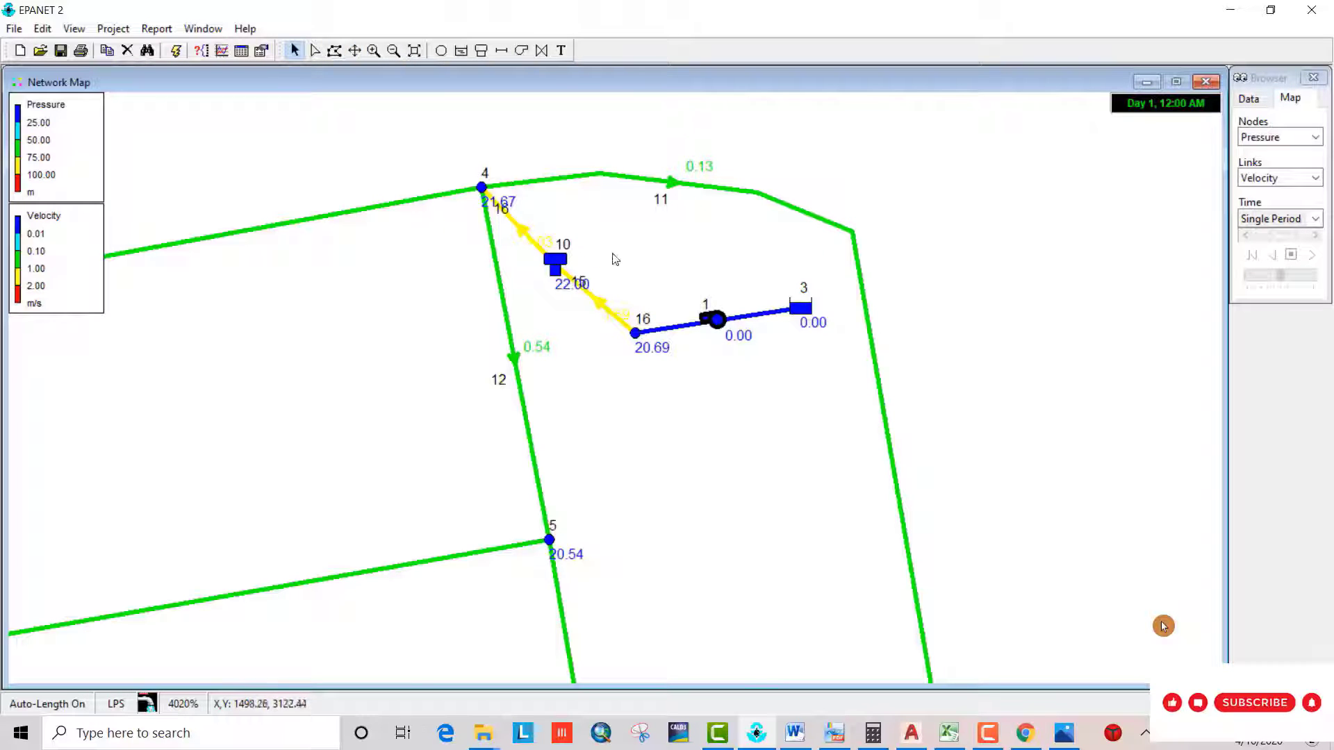
pyautogui.doubleClick(601, 311)
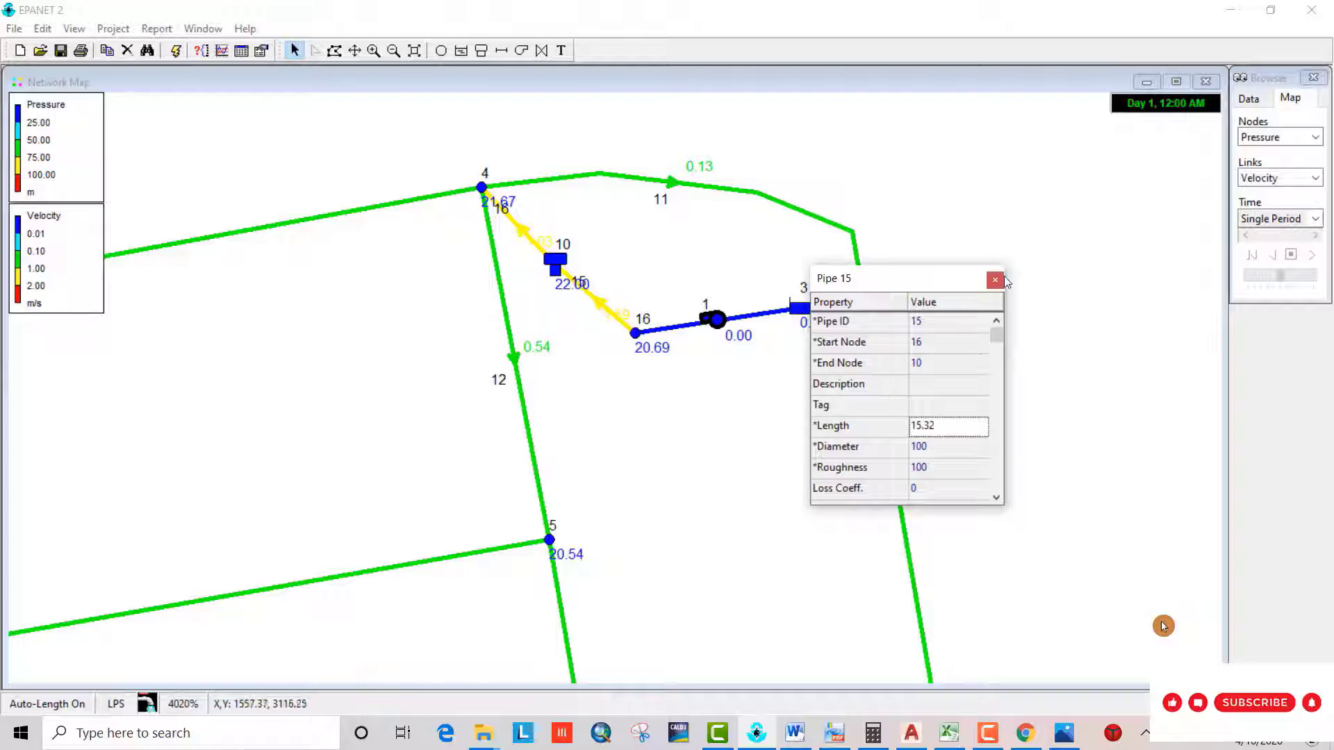
pyautogui.click(603, 309)
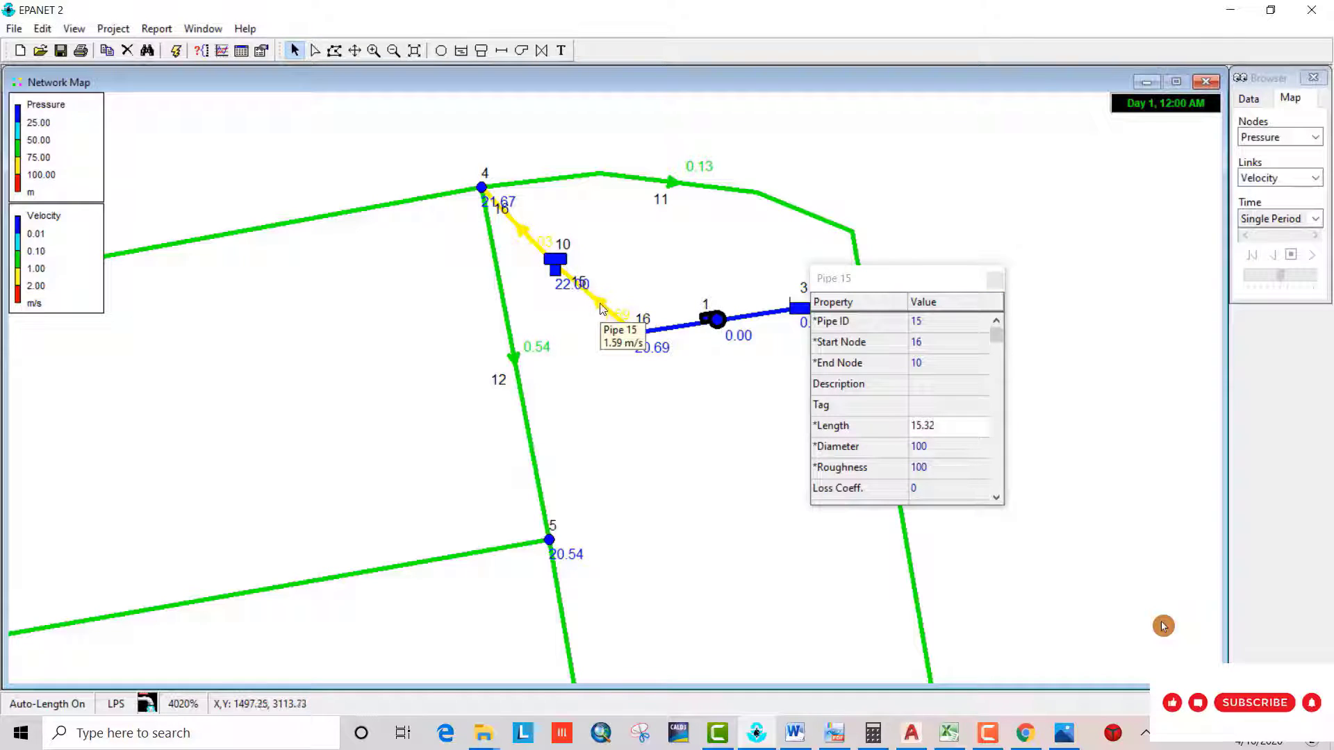
pyautogui.click(995, 280)
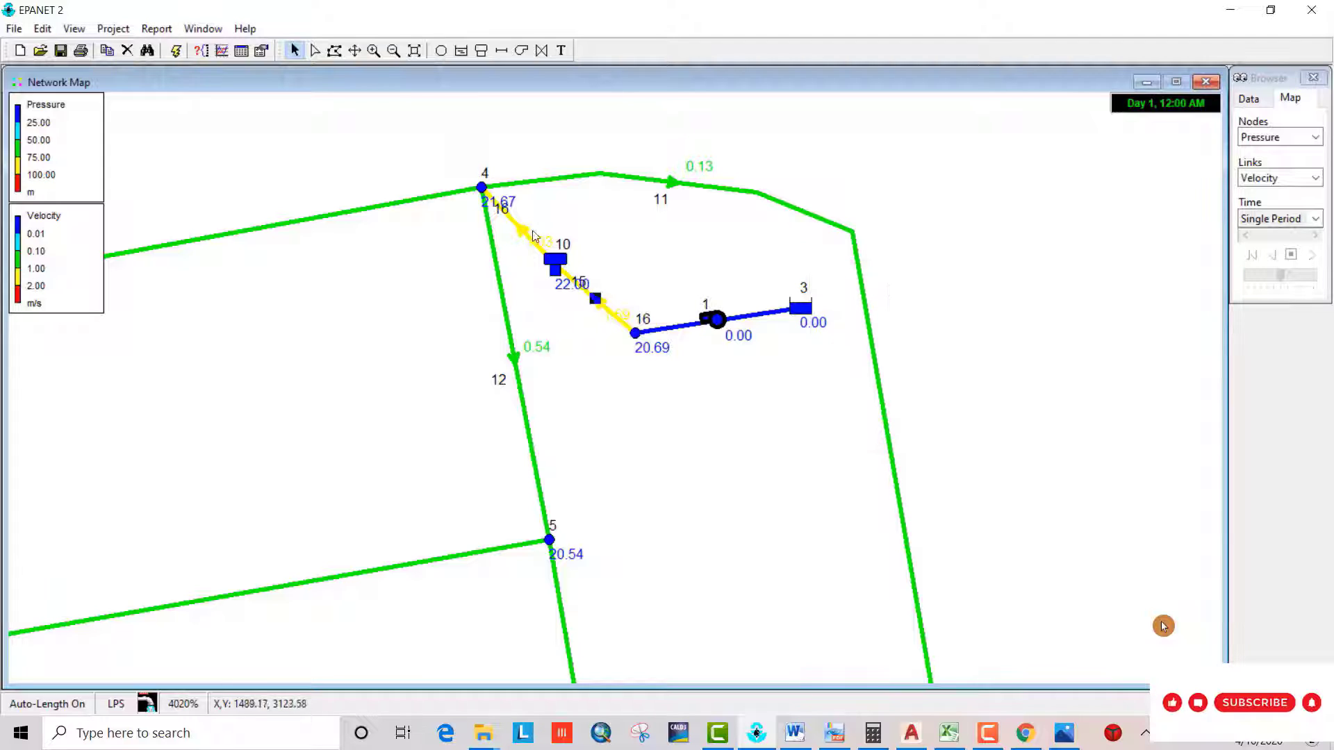
pyautogui.click(533, 236)
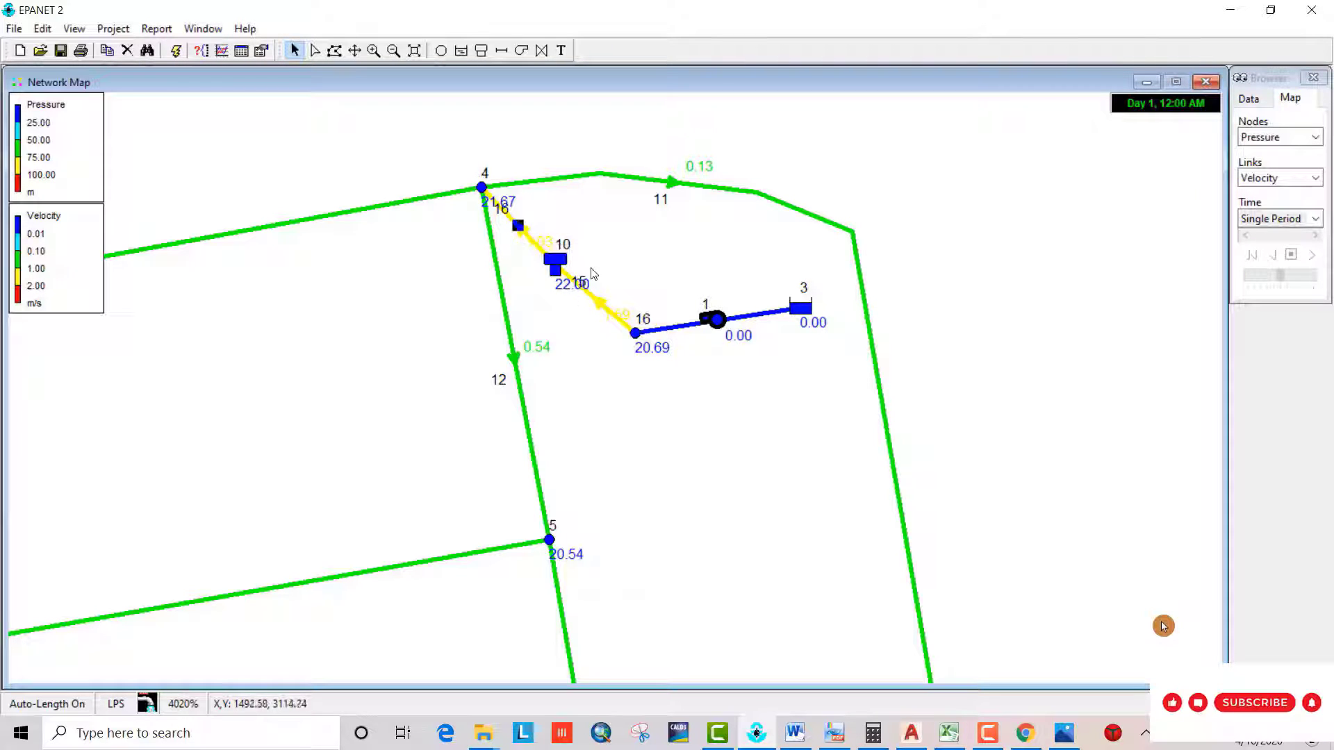
pyautogui.moveTo(526, 240)
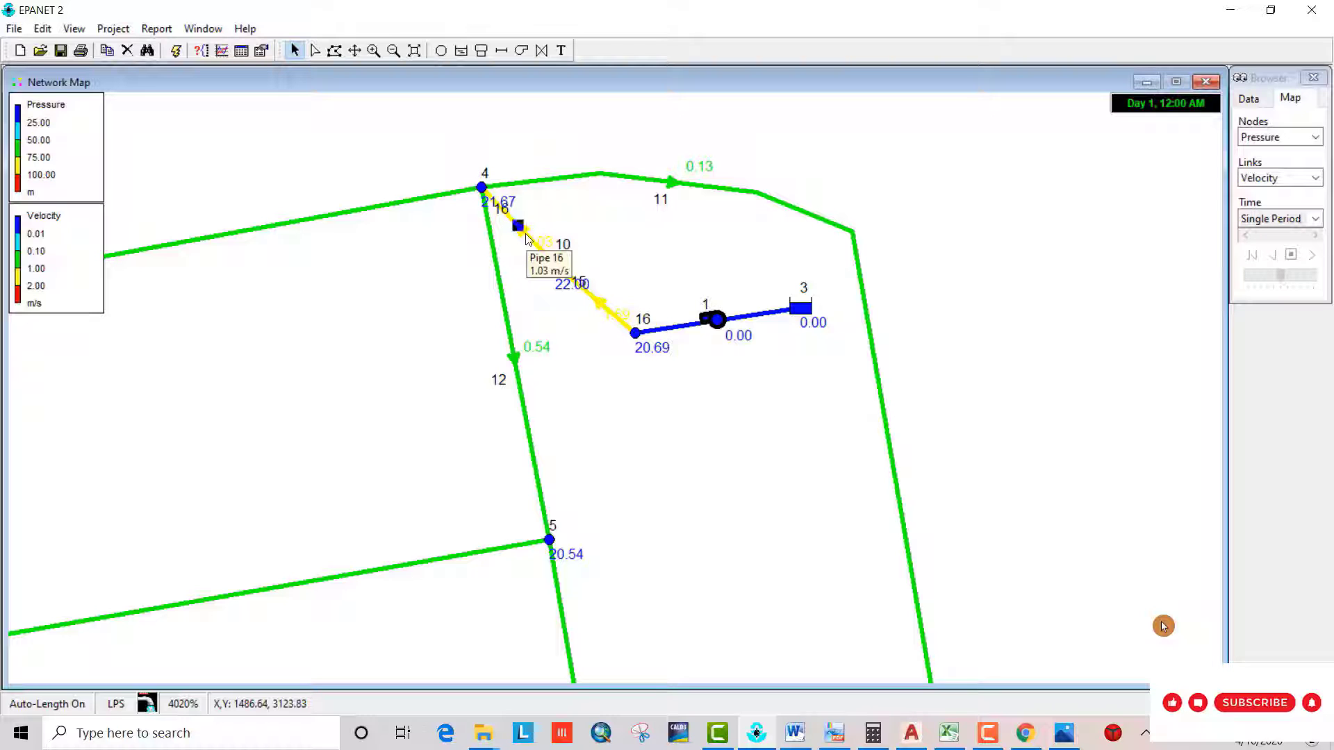
pyautogui.click(611, 318)
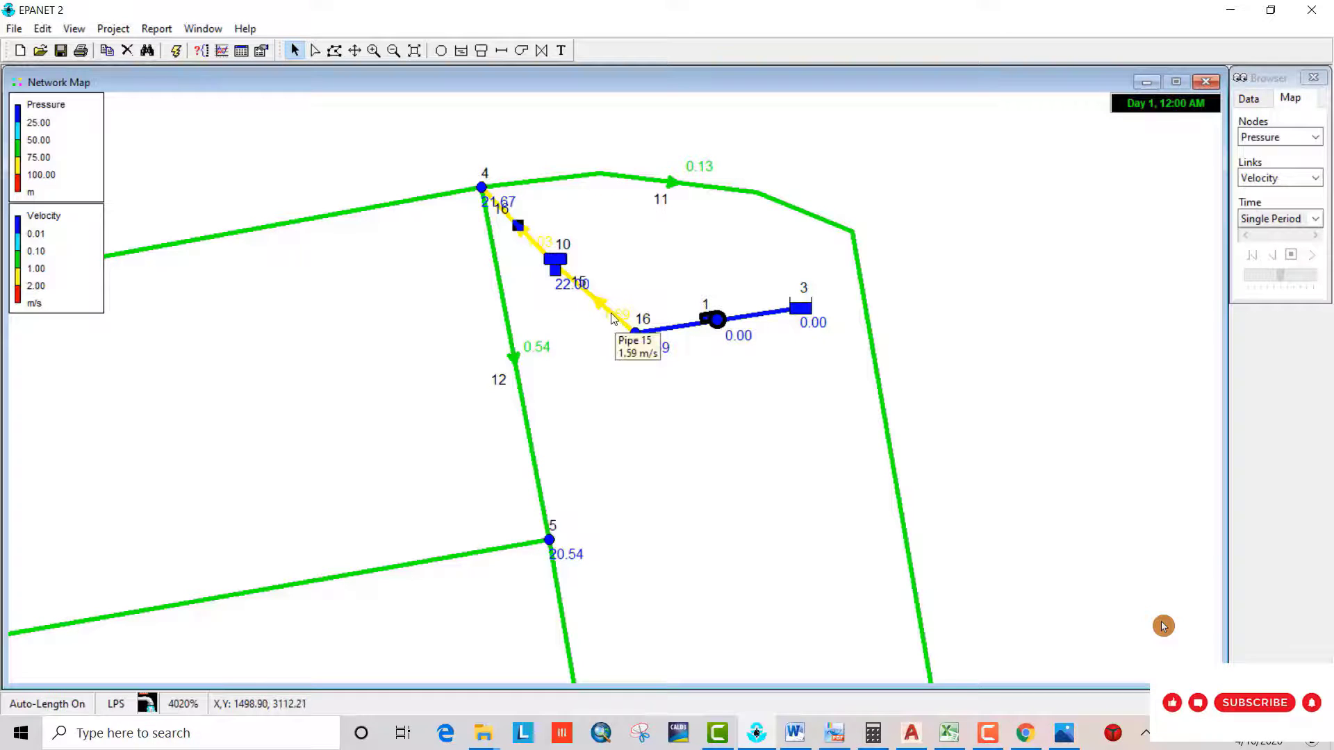
# Set the diameter of pipe 15, between node 16 and tank 10, to 150.
pyautogui.click(600, 306)
pyautogui.doubleClick(600, 306)
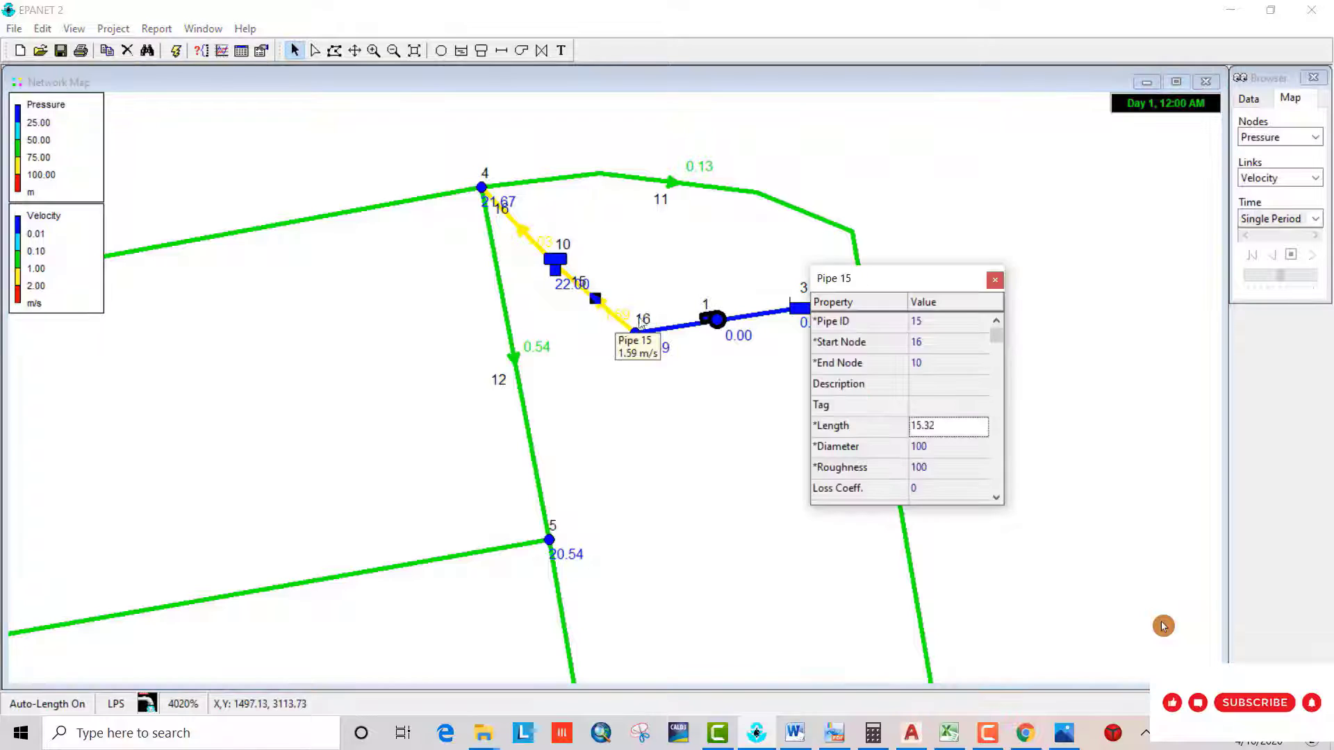
pyautogui.click(933, 446)
pyautogui.write('15')
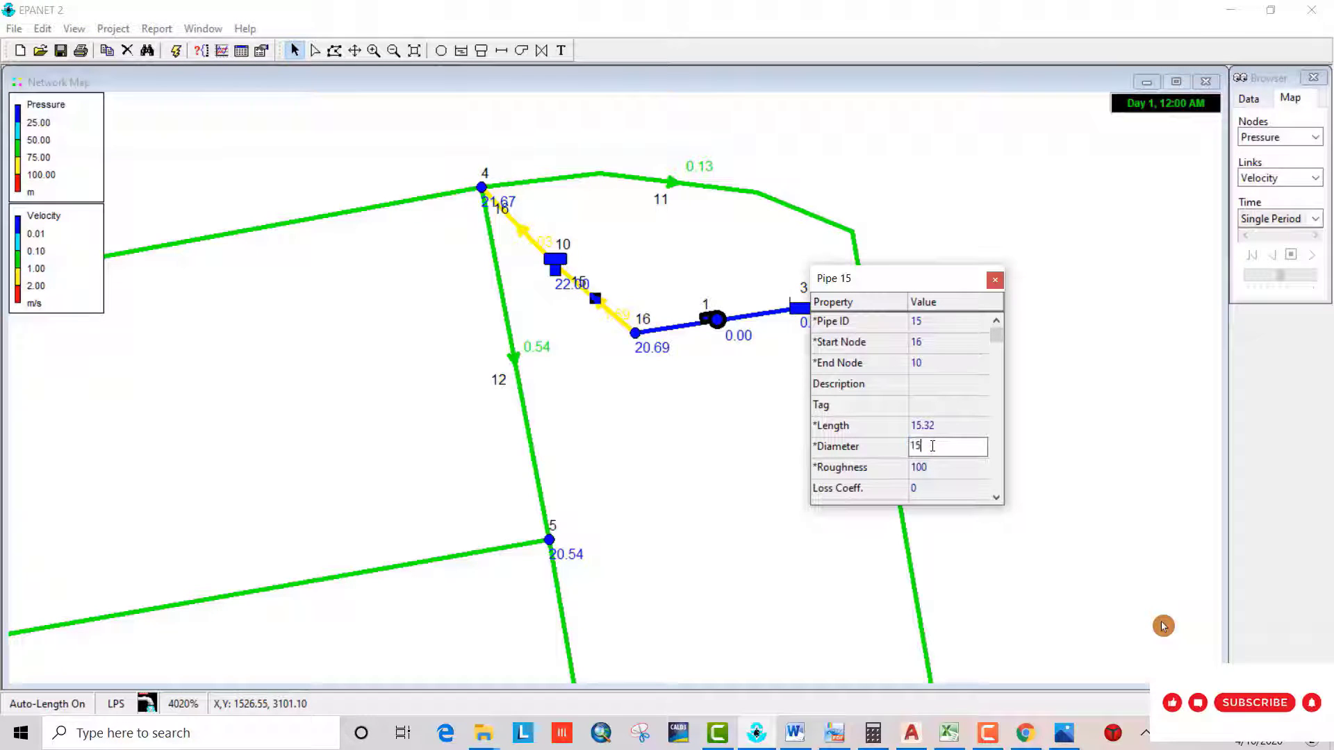
pyautogui.write('.50')
# Set the diameter of pipe 16, between tank 10 and node 4, to 150.
pyautogui.click(520, 229)
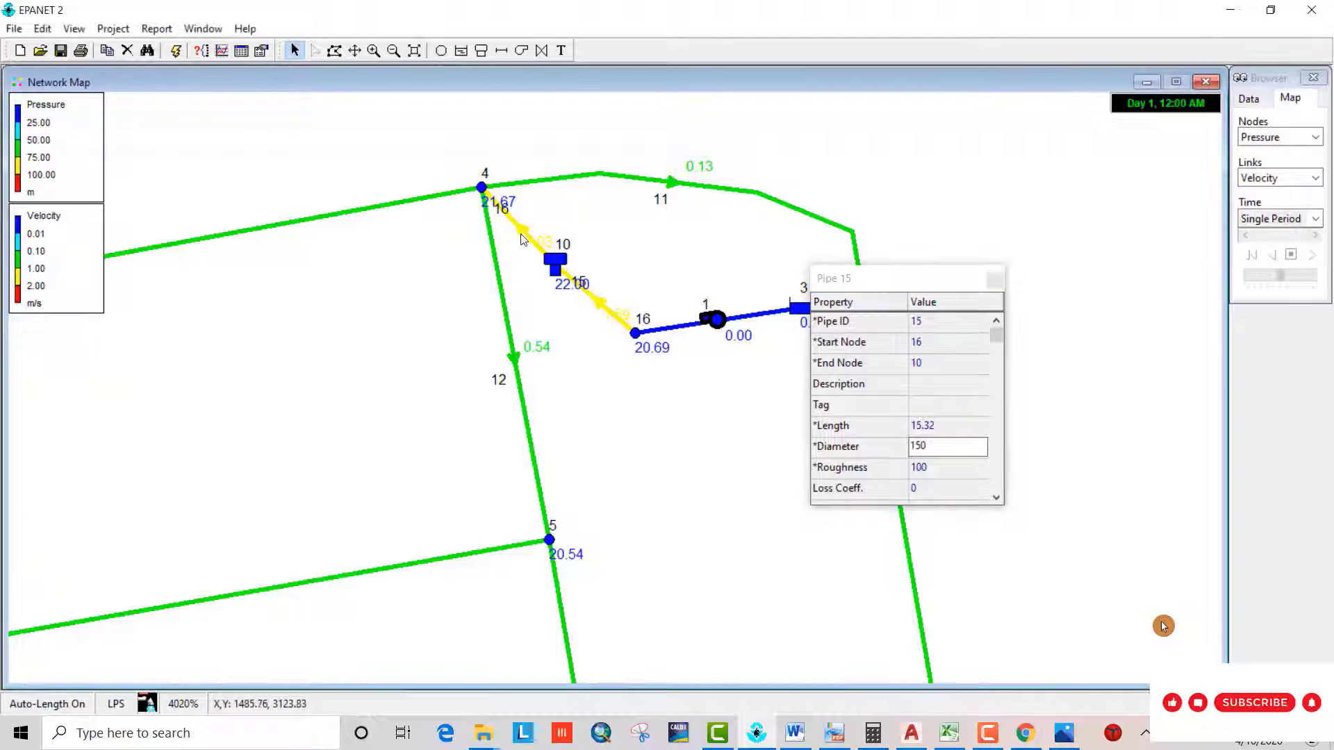
pyautogui.click(933, 448)
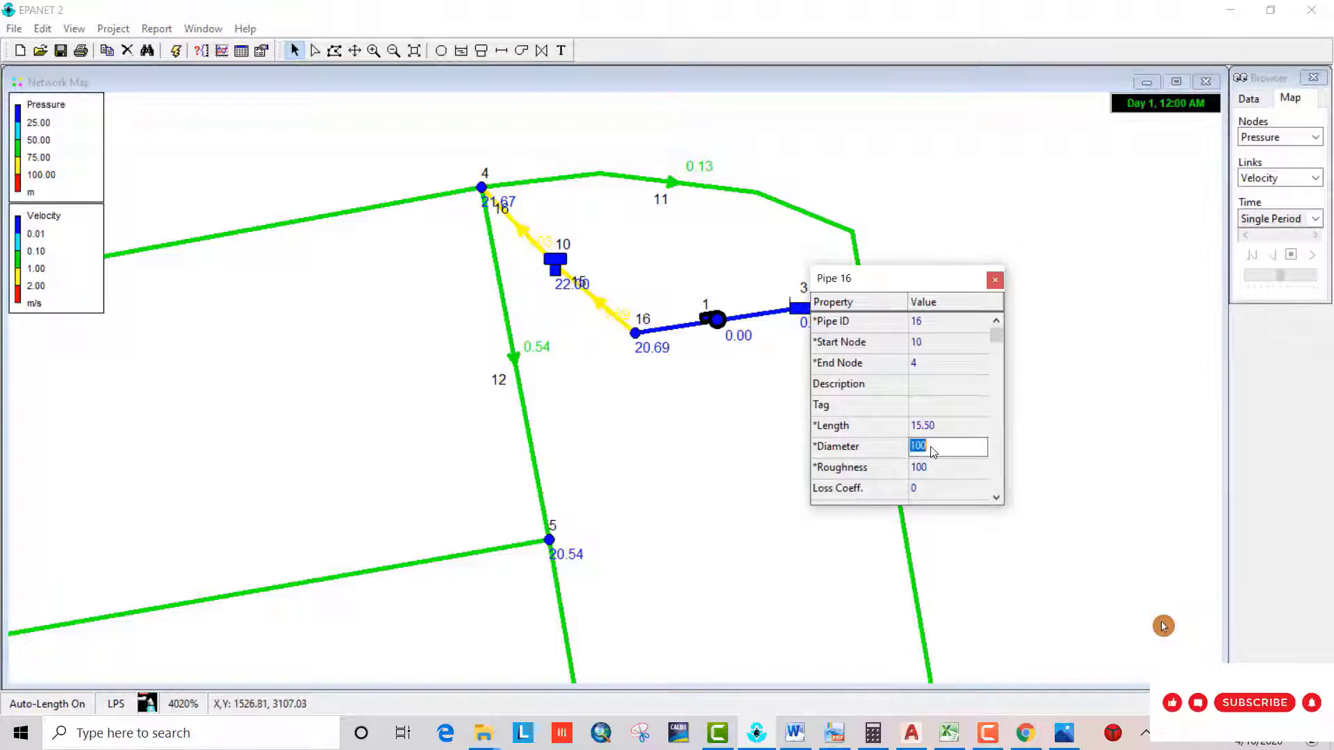
pyautogui.write('150')
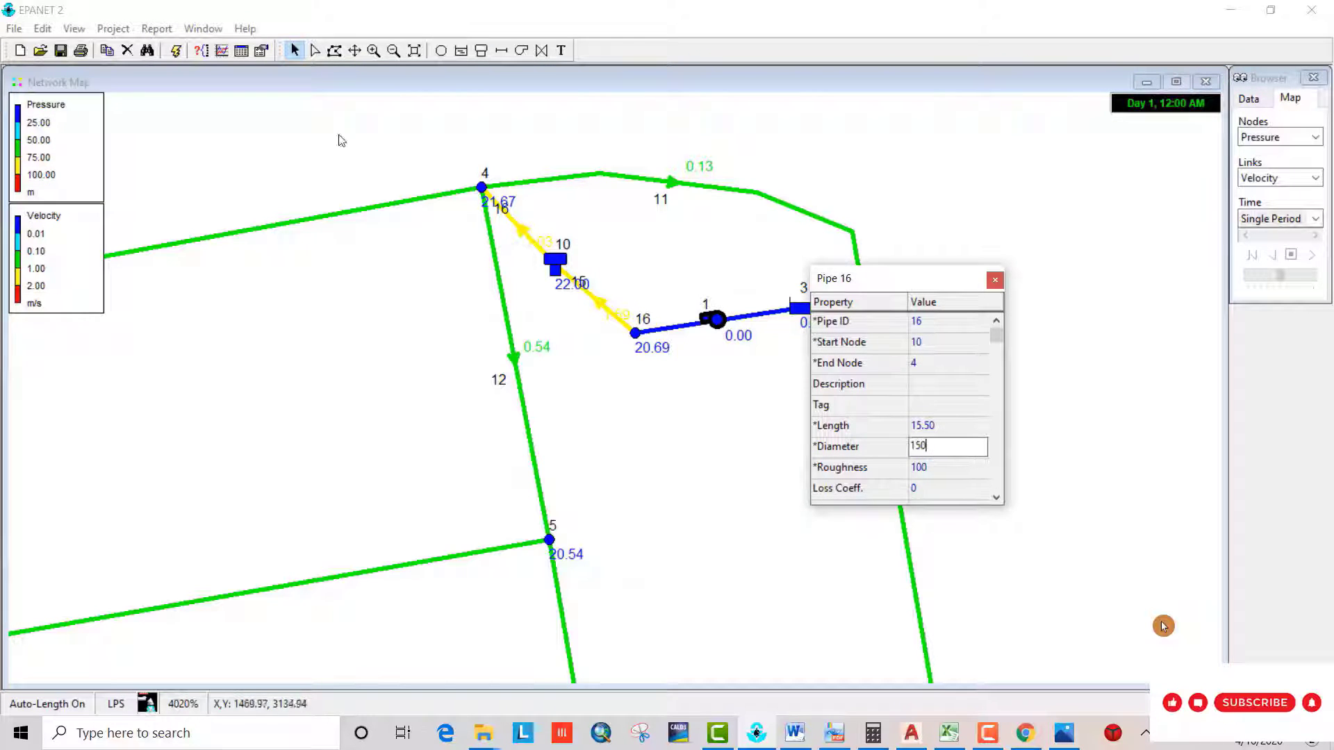
# Rerun the hydraulic analysis, check the velocity of pipe 16, and close its properties.
pyautogui.click(175, 50)
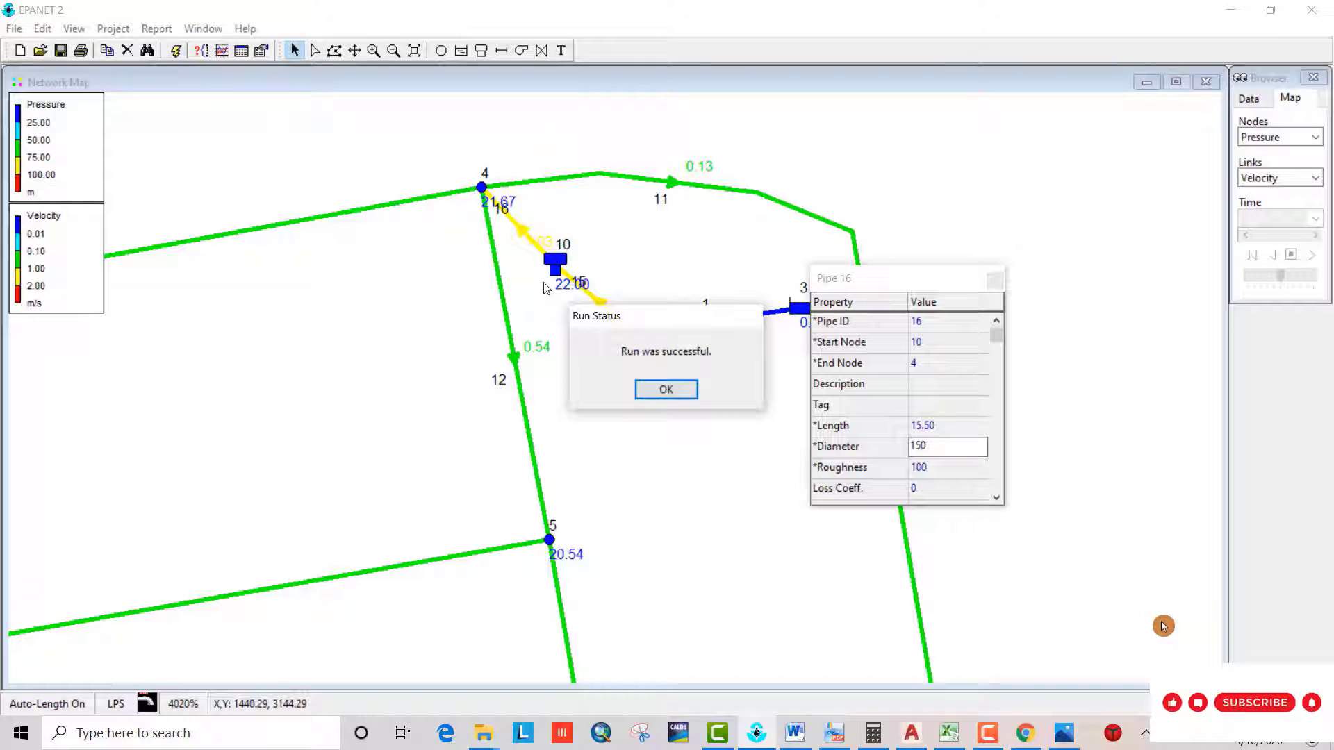
pyautogui.click(671, 389)
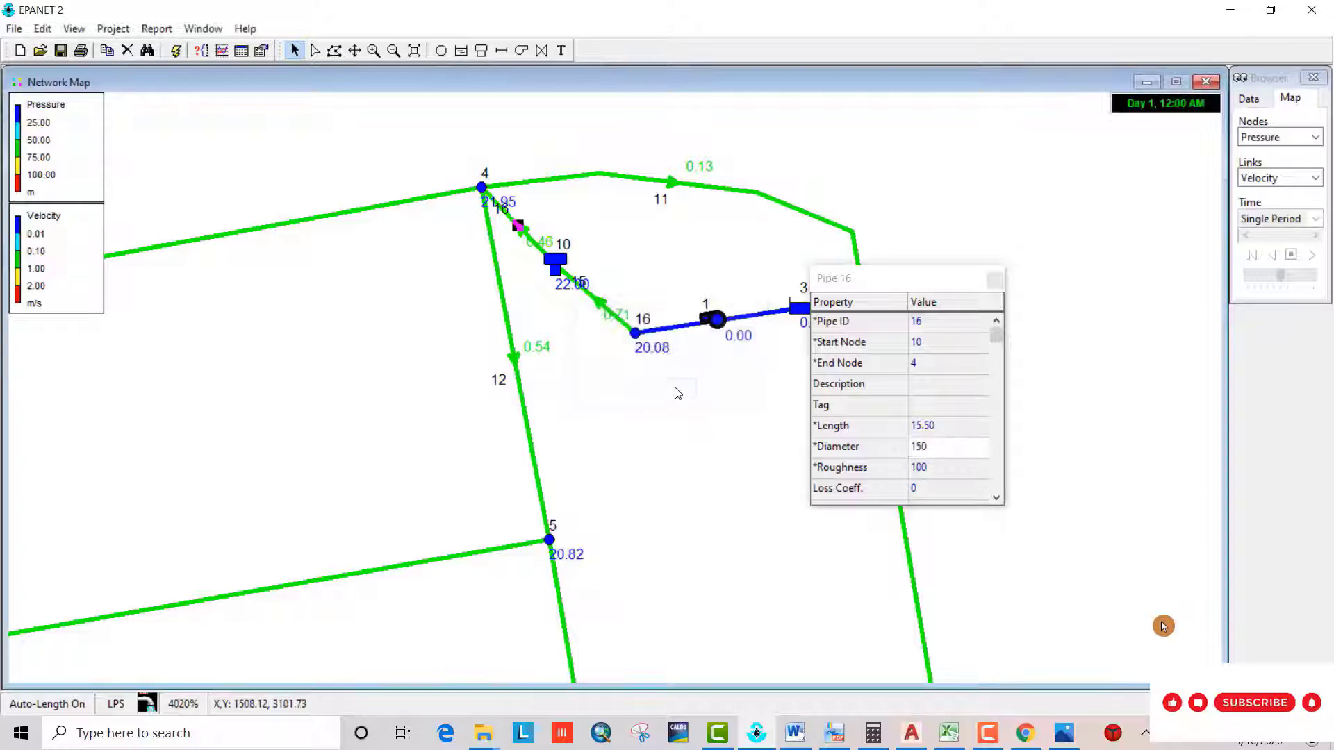
pyautogui.click(538, 251)
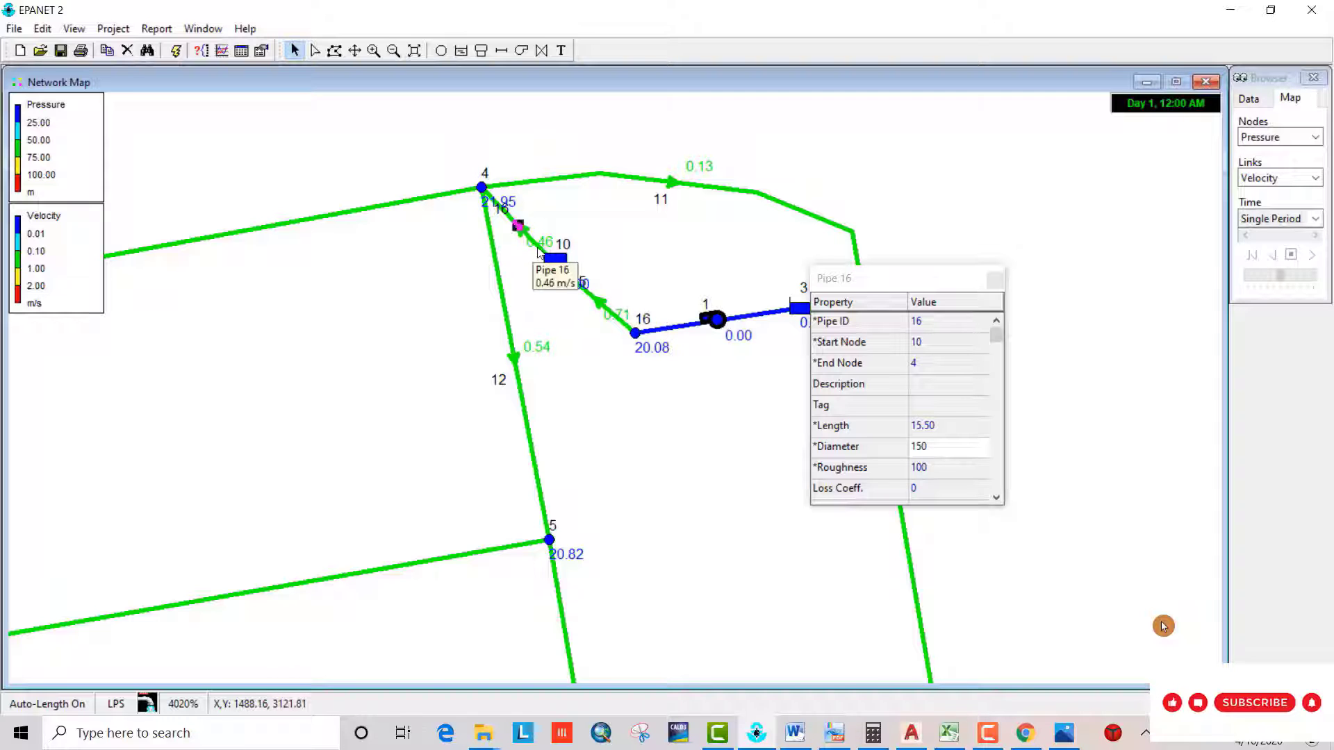
pyautogui.click(994, 284)
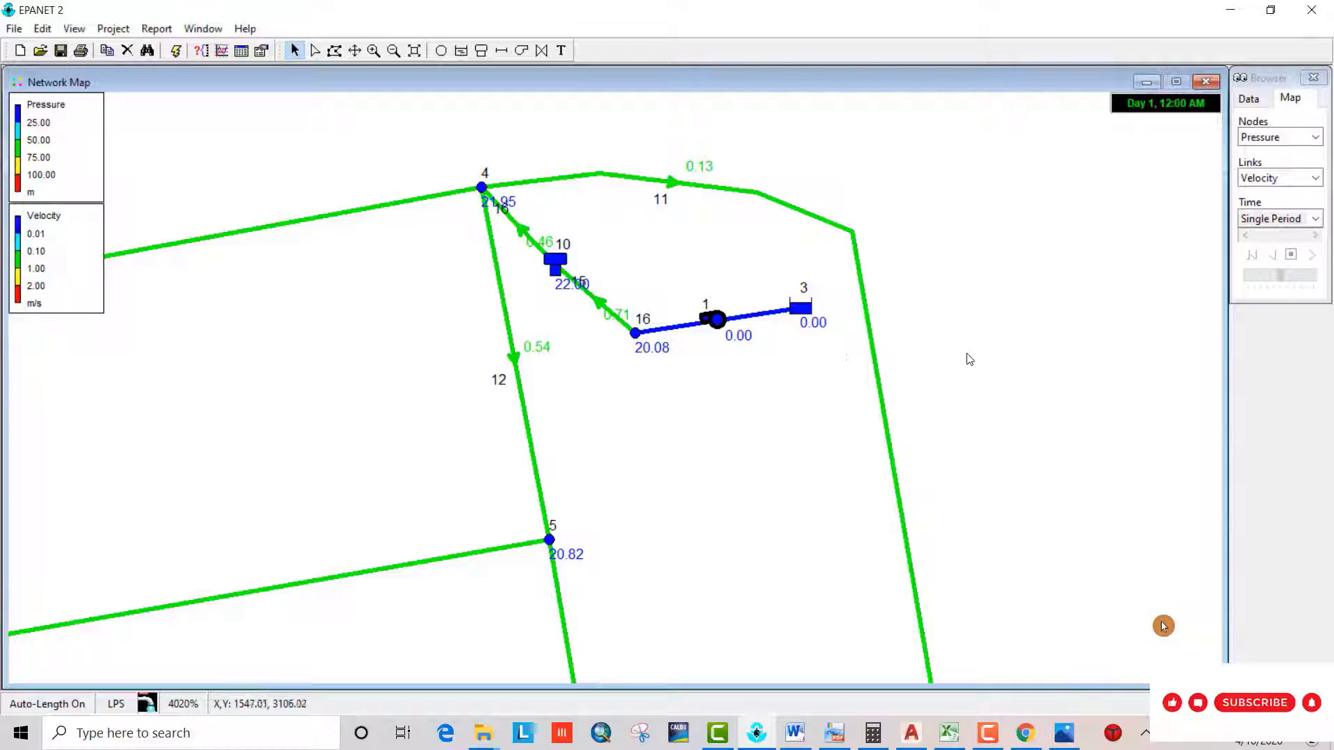
# Set the diameter of pipe 10, between nodes 4 and 8, to 75 and rerun the analysis.
pyautogui.click(356, 51)
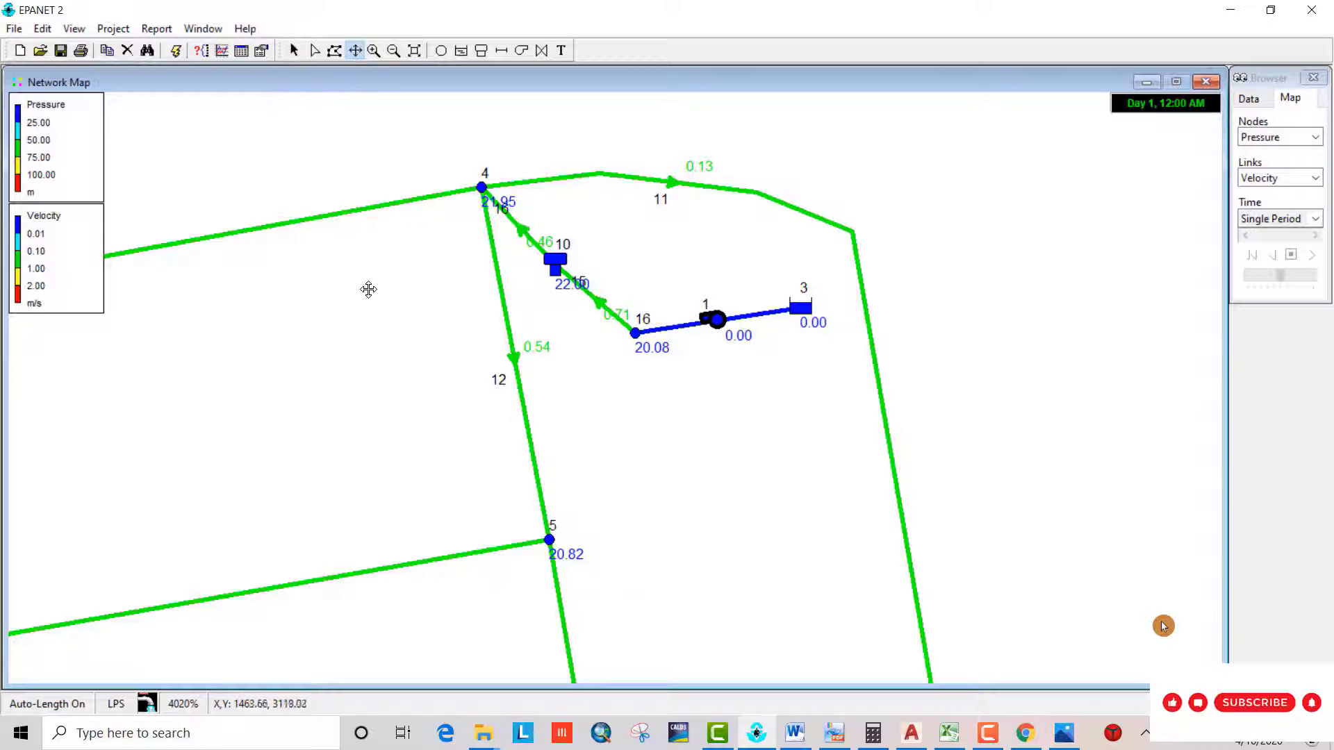
pyautogui.moveTo(387, 333); pyautogui.dragTo(944, 282)
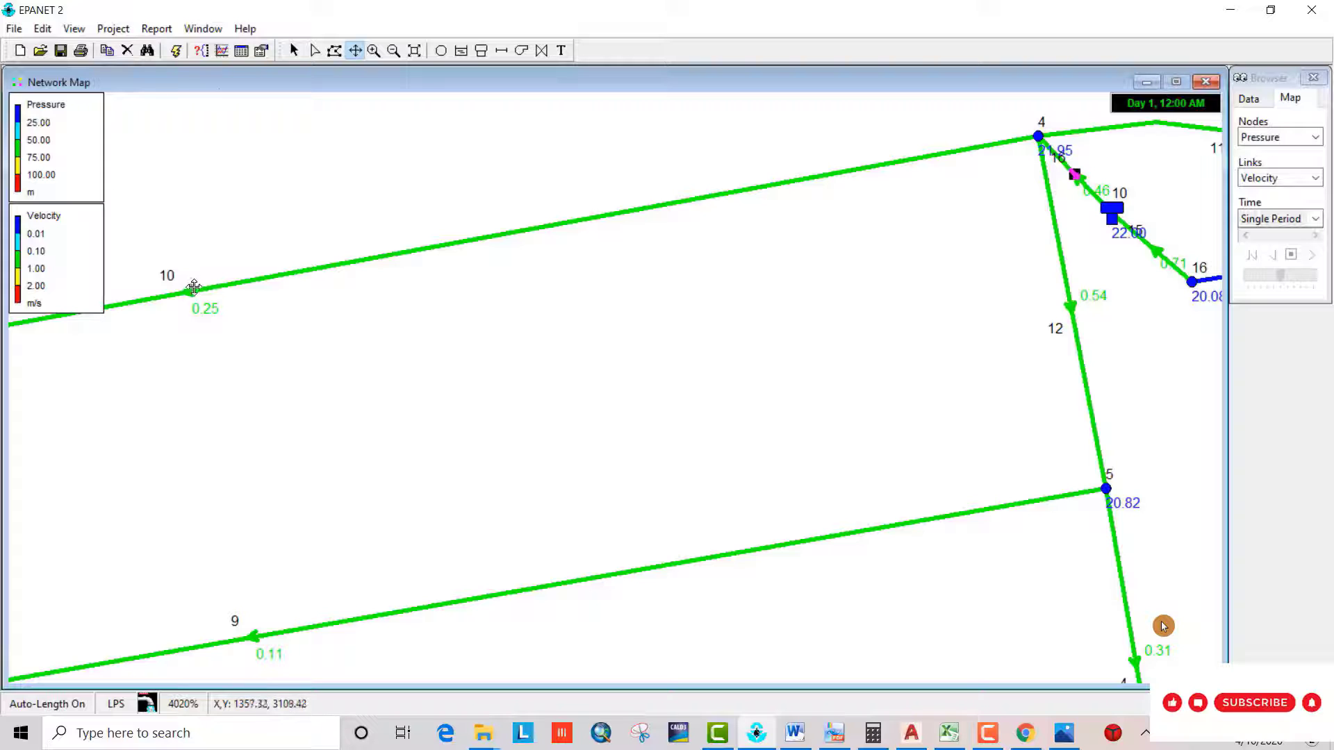
pyautogui.click(294, 52)
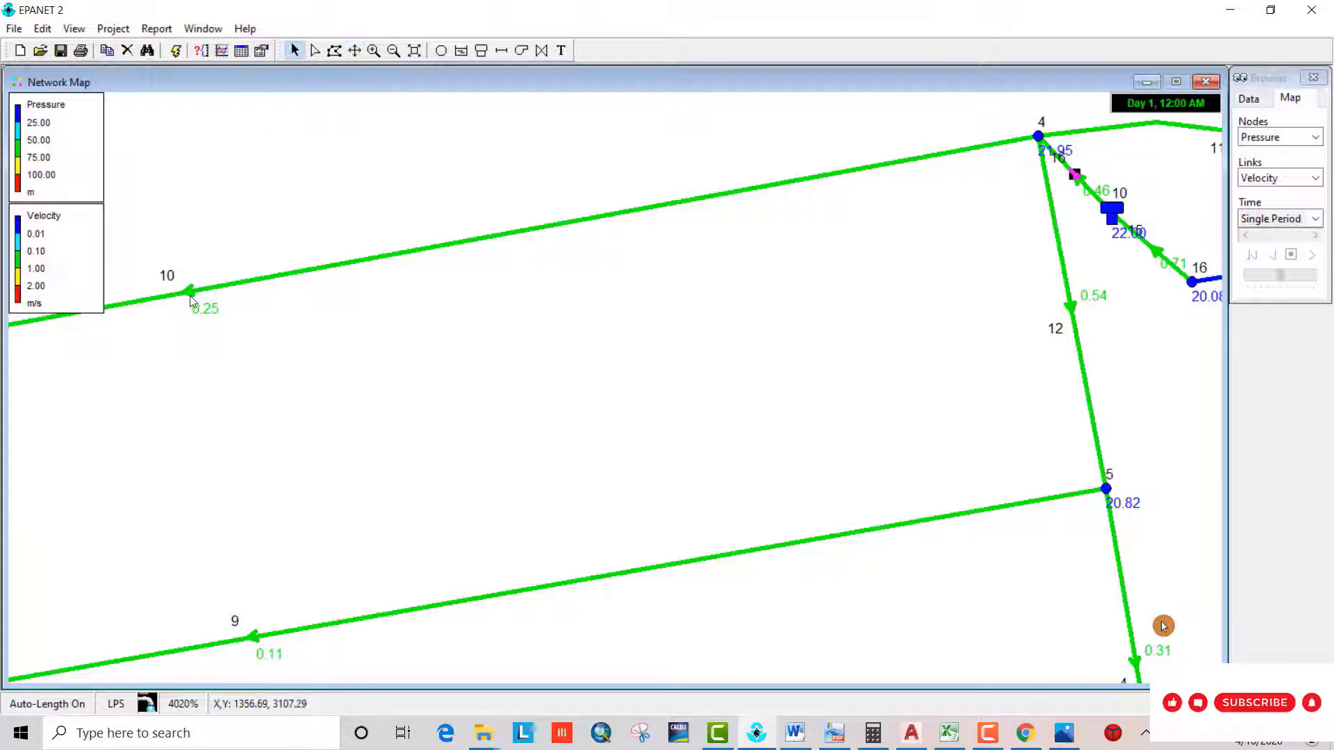
pyautogui.click(190, 295)
pyautogui.doubleClick(192, 299)
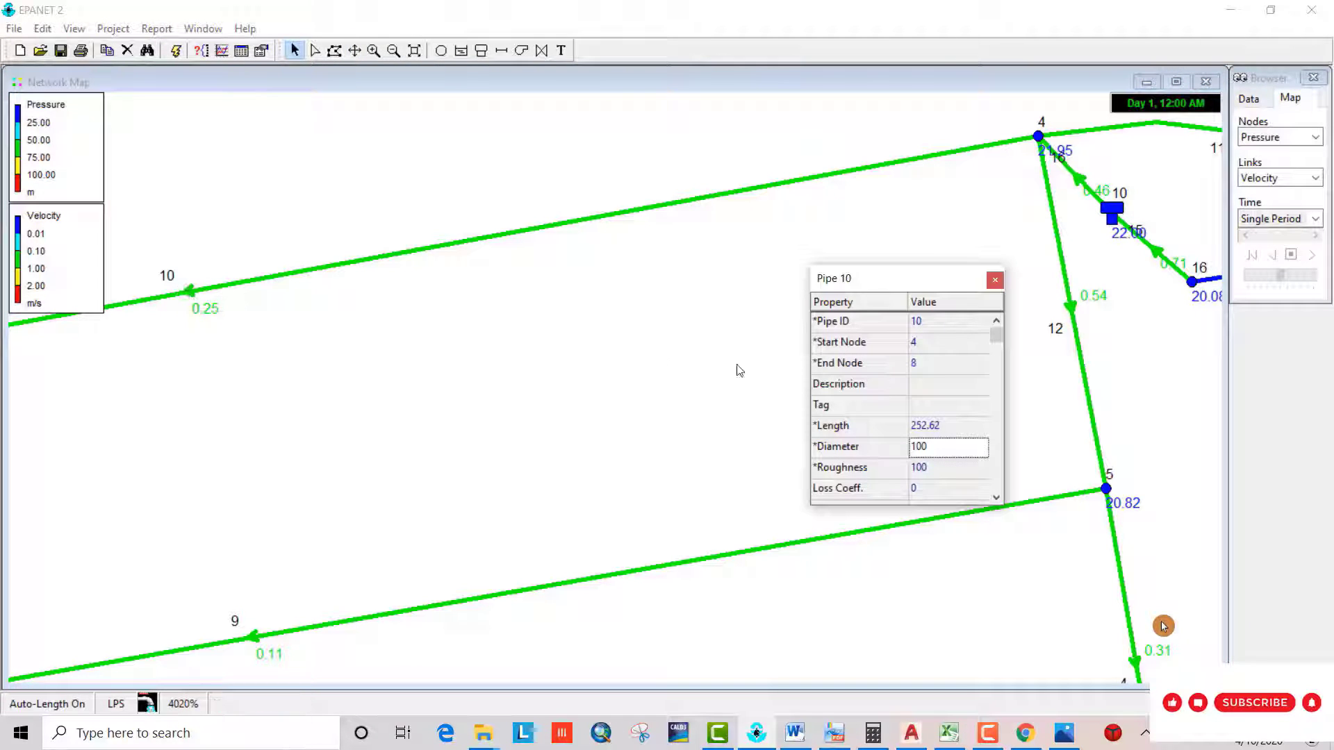
pyautogui.click(924, 452)
pyautogui.doubleClick(928, 449)
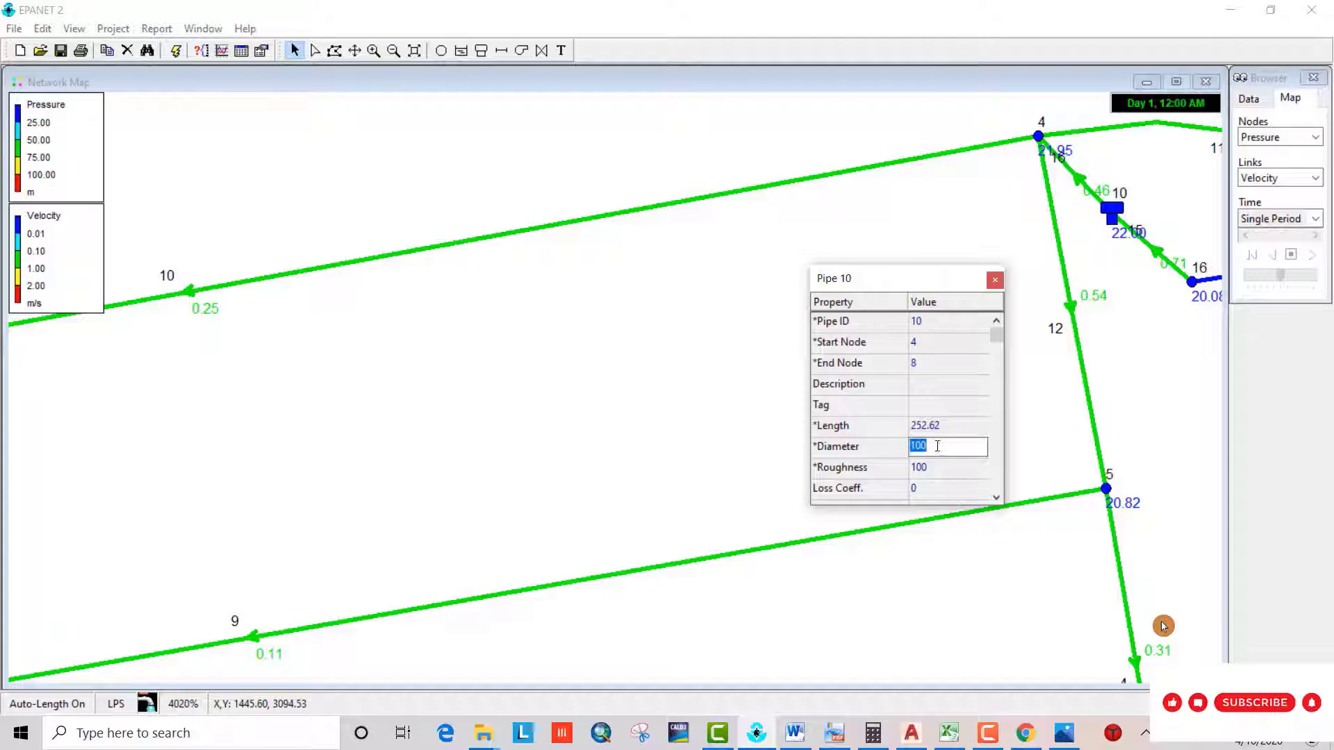
pyautogui.write('75')
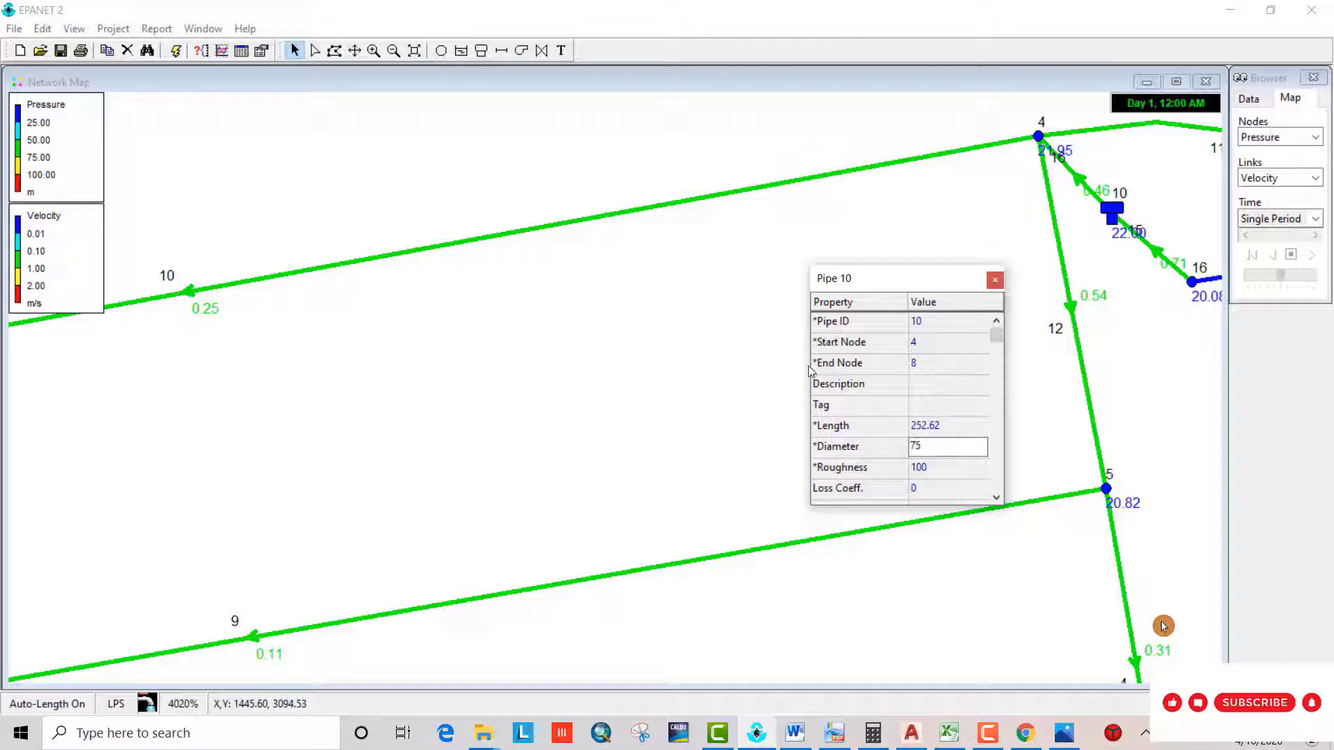
pyautogui.click(176, 50)
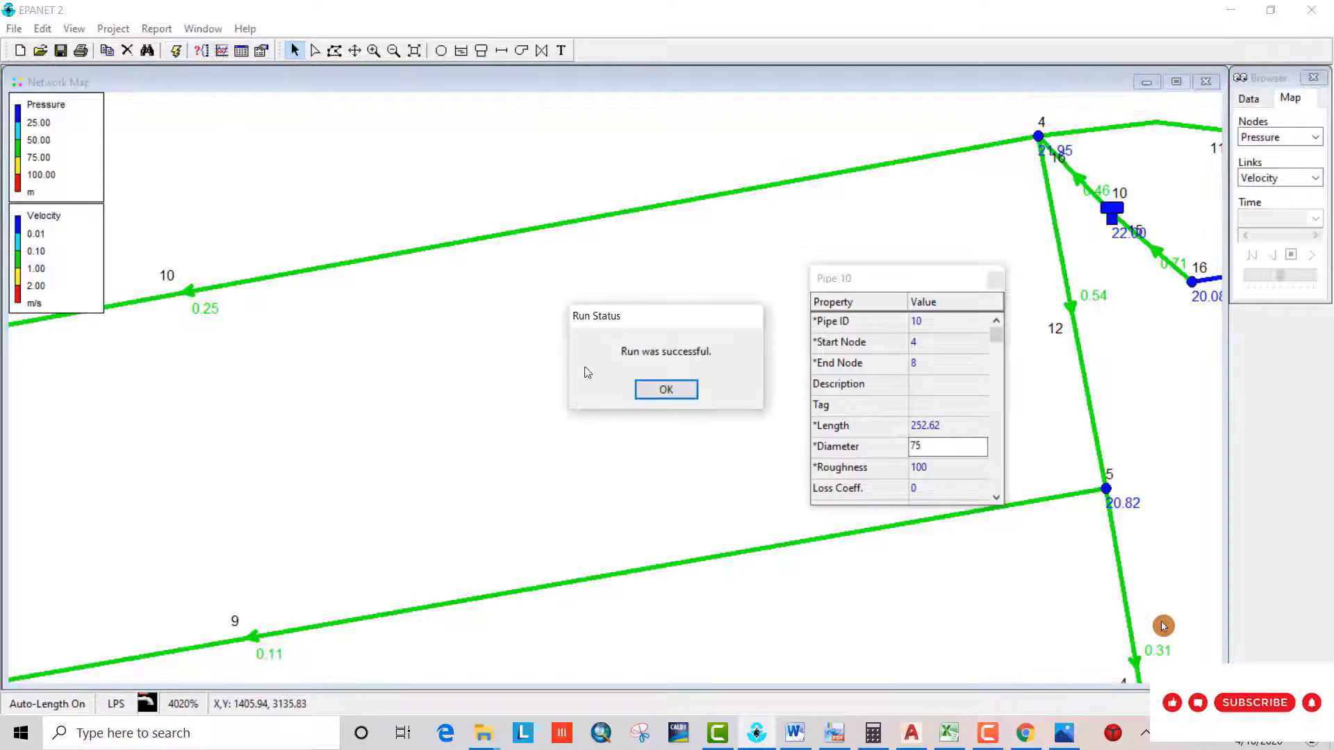
pyautogui.click(643, 389)
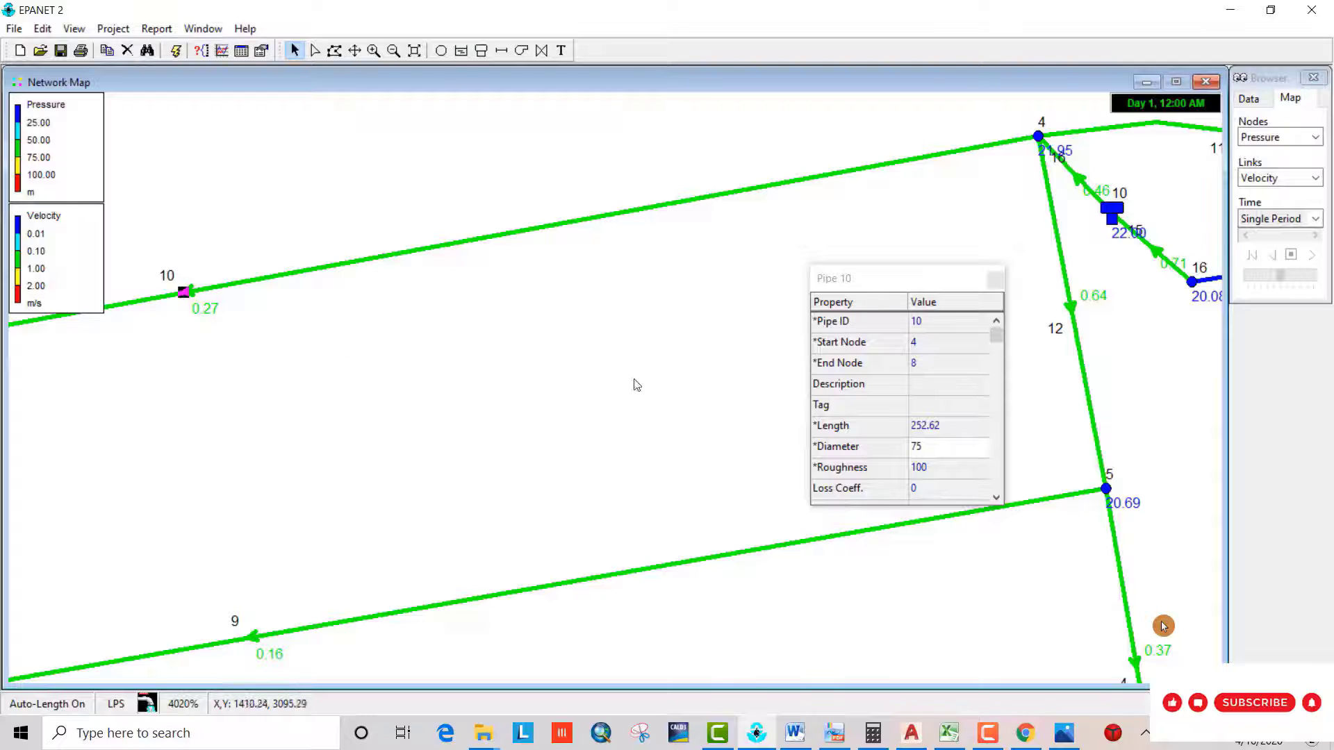
# Set the diameter of pipe 10 to 50 and rerun the analysis.
pyautogui.click(929, 450)
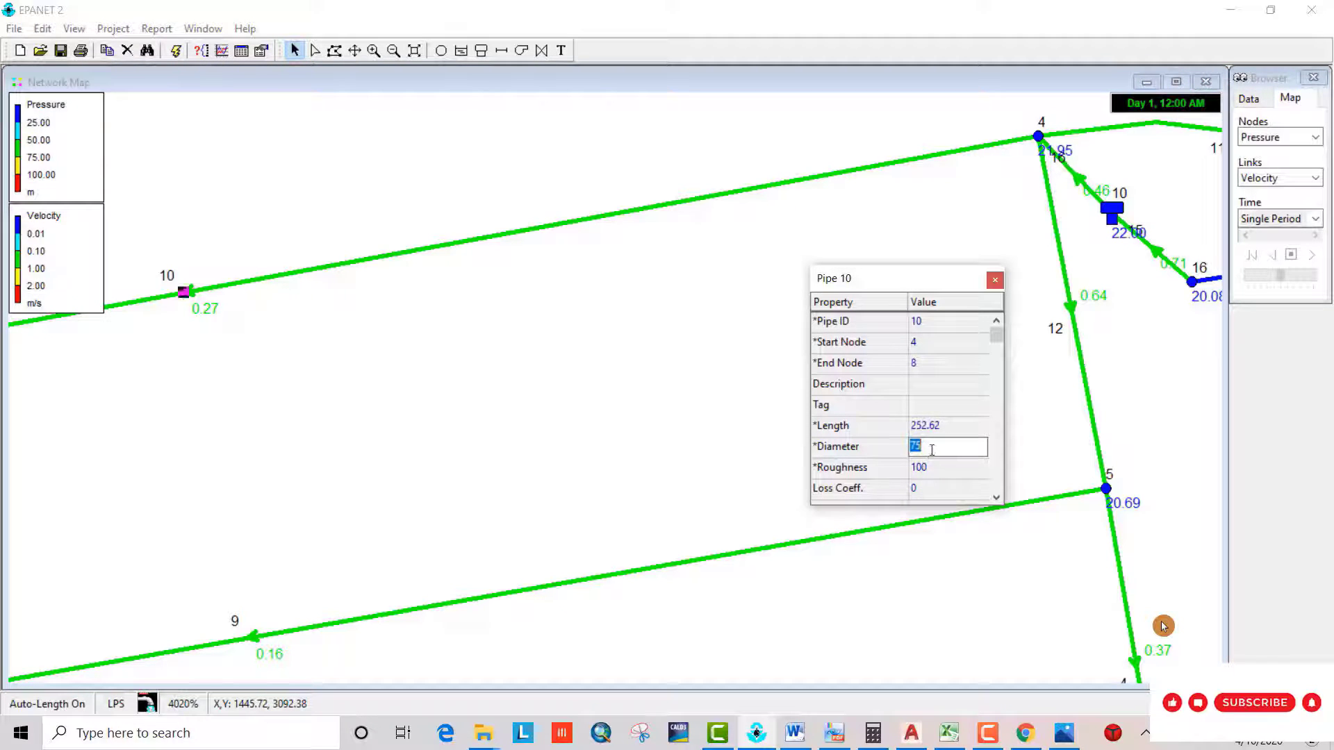
pyautogui.write('5')
pyautogui.click(176, 54)
pyautogui.click(669, 389)
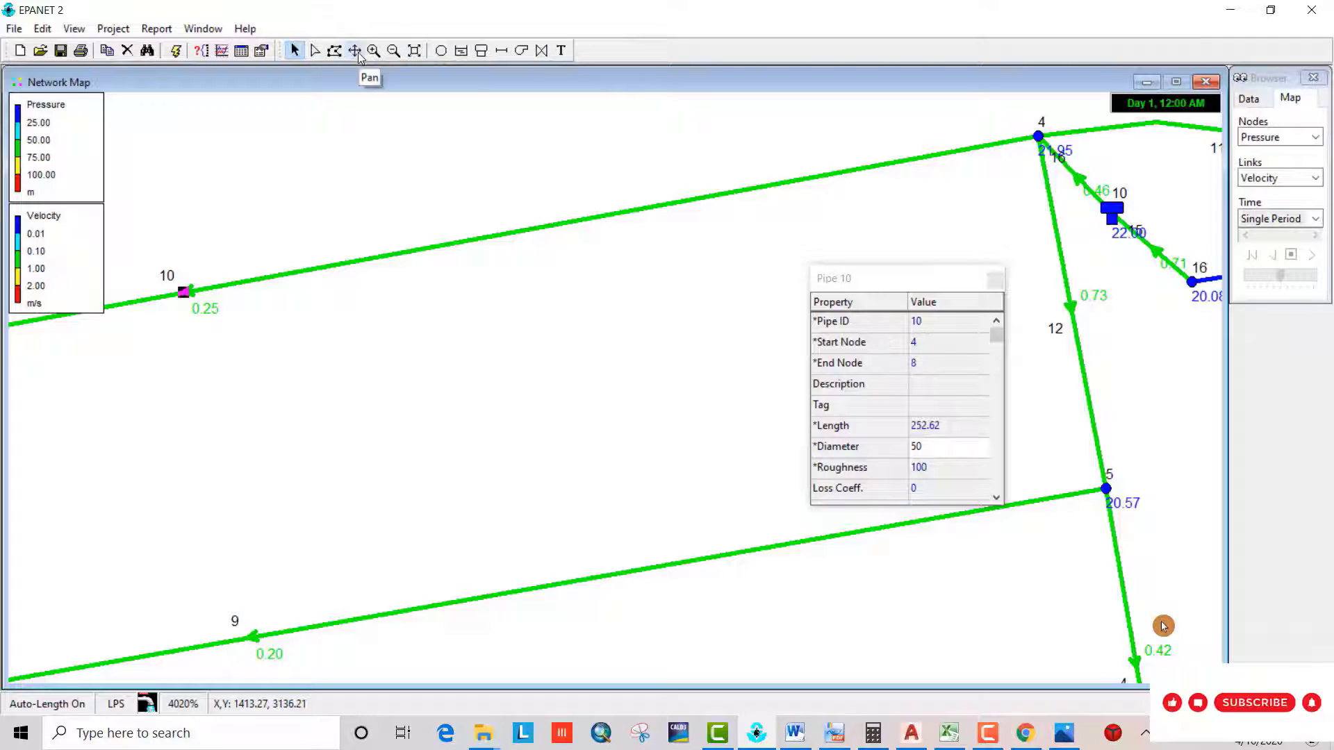
# Set the diameter of pipe 11, between nodes 4 and 12, to 50 and rerun the analysis.
pyautogui.click(994, 742)
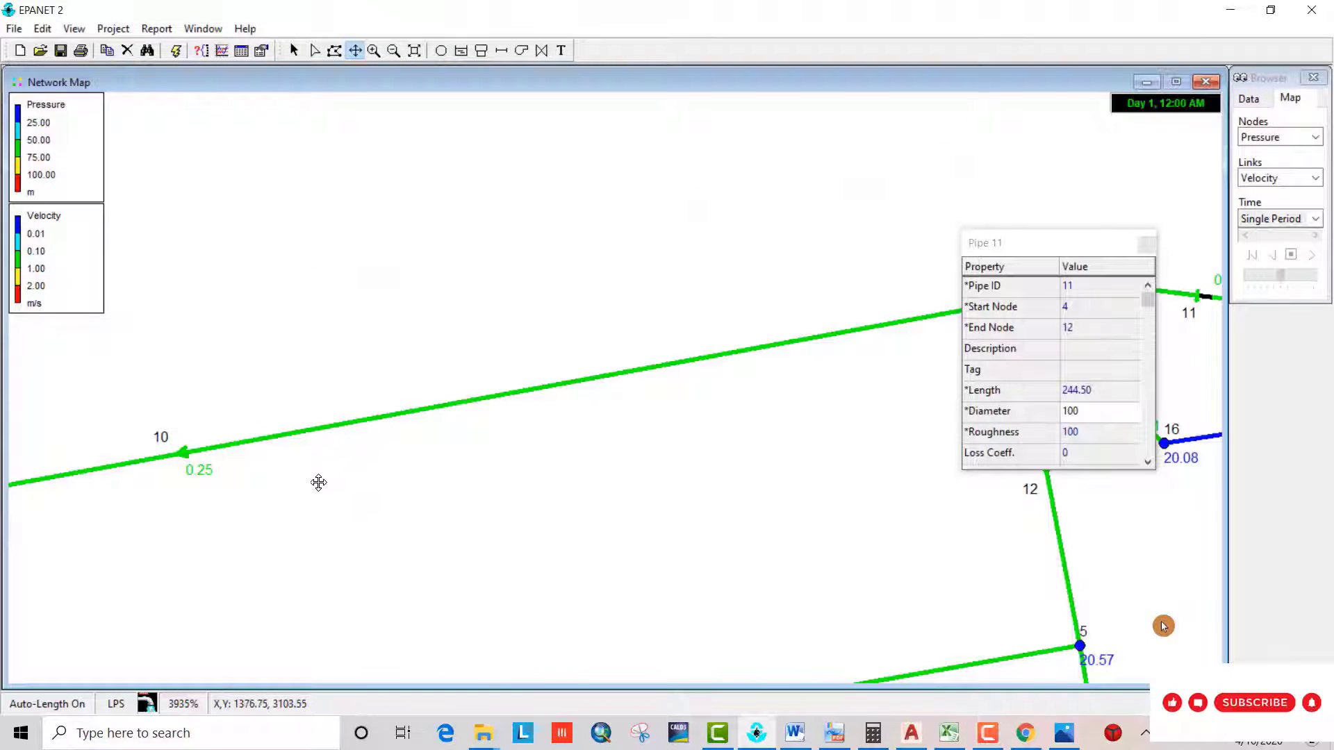
pyautogui.moveTo(321, 481); pyautogui.dragTo(387, 403)
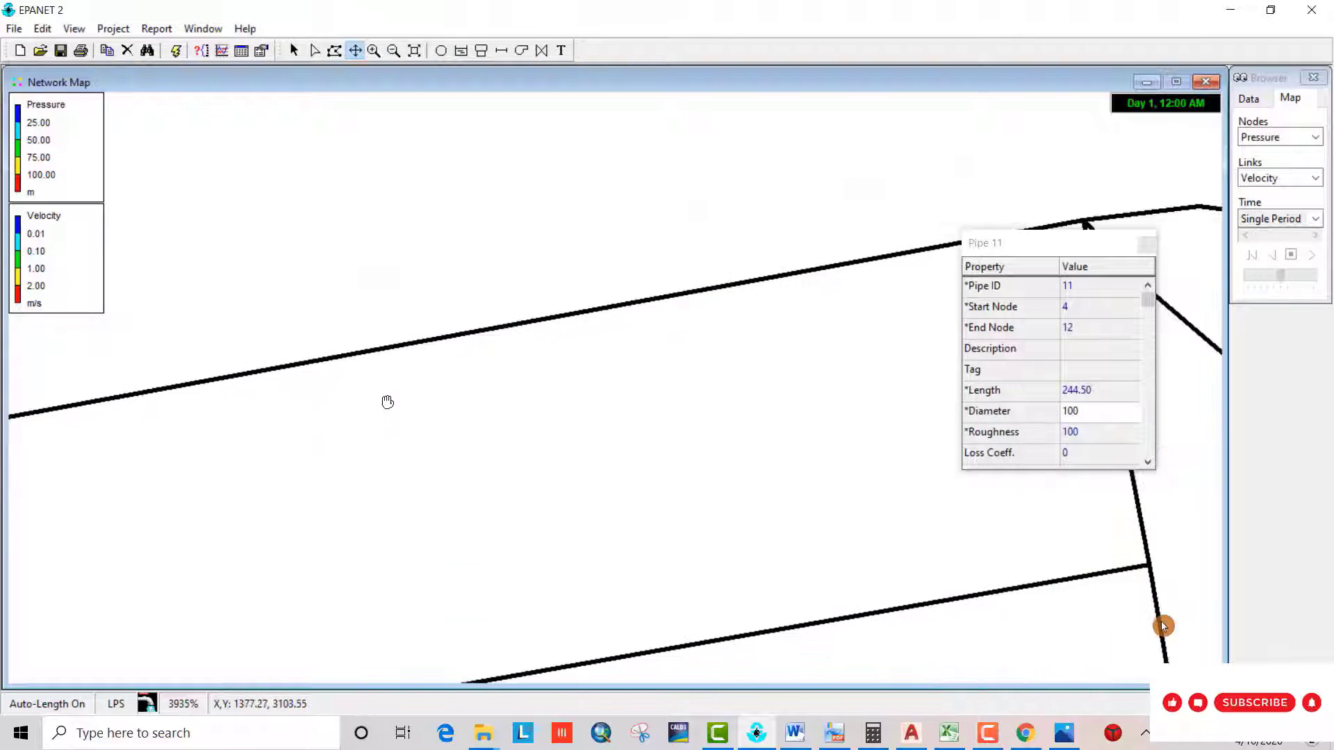
pyautogui.moveTo(477, 417)
pyautogui.mouseDown()
pyautogui.moveTo(7, 389)
pyautogui.moveTo(648, 362)
pyautogui.moveTo(303, 389)
pyautogui.mouseUp()
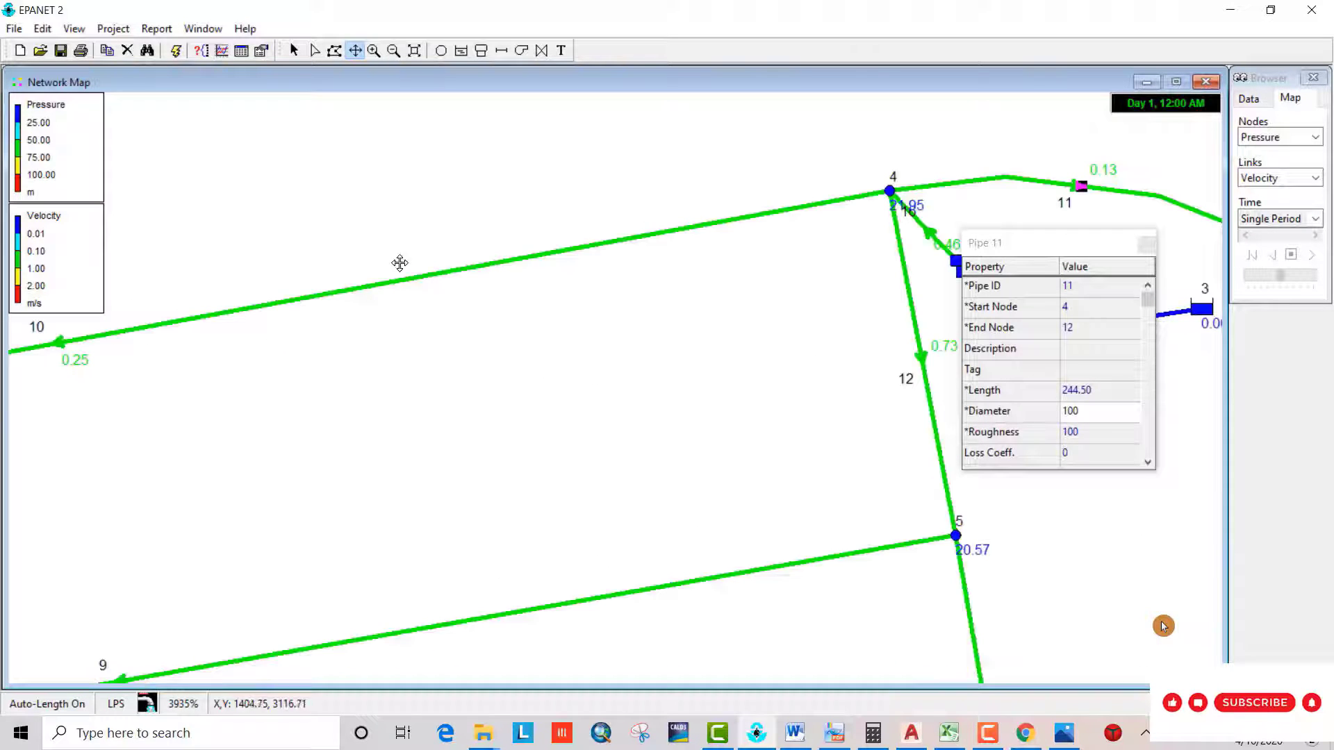
pyautogui.moveTo(553, 343); pyautogui.dragTo(351, 376)
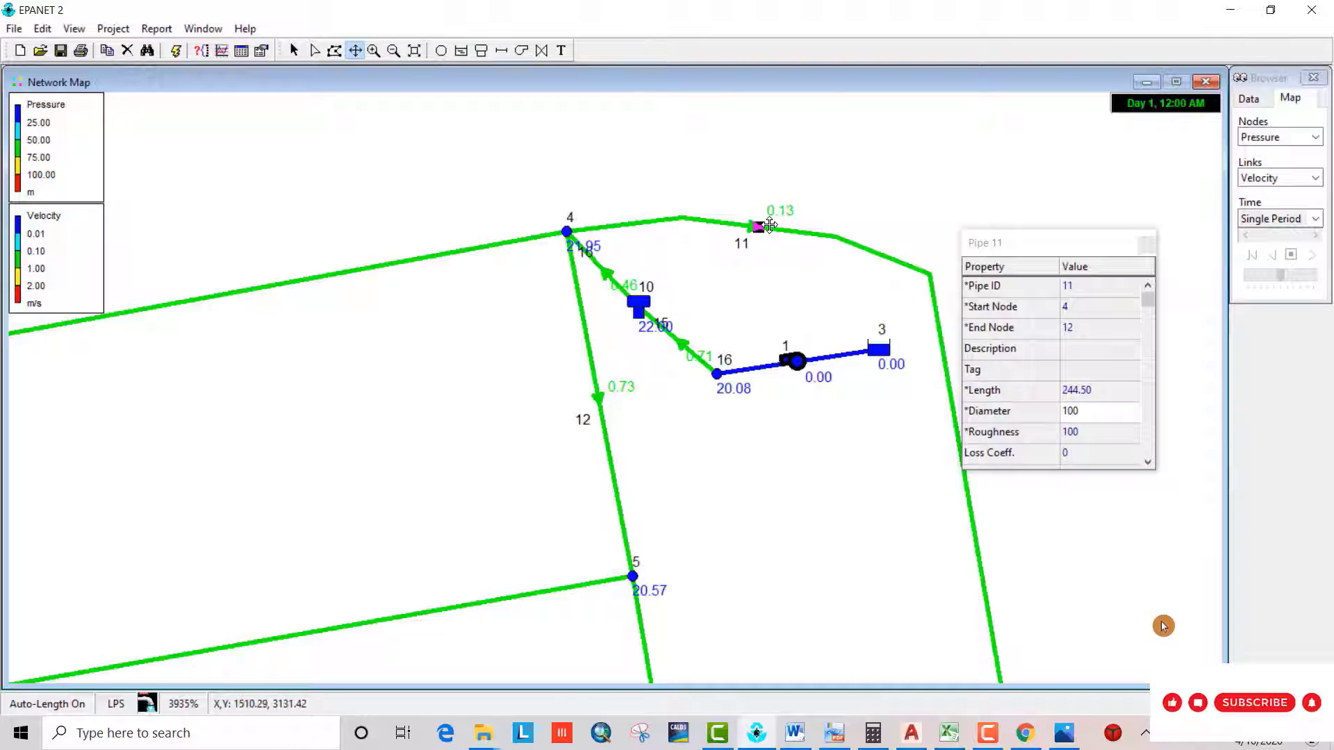
pyautogui.click(297, 51)
pyautogui.doubleClick(754, 231)
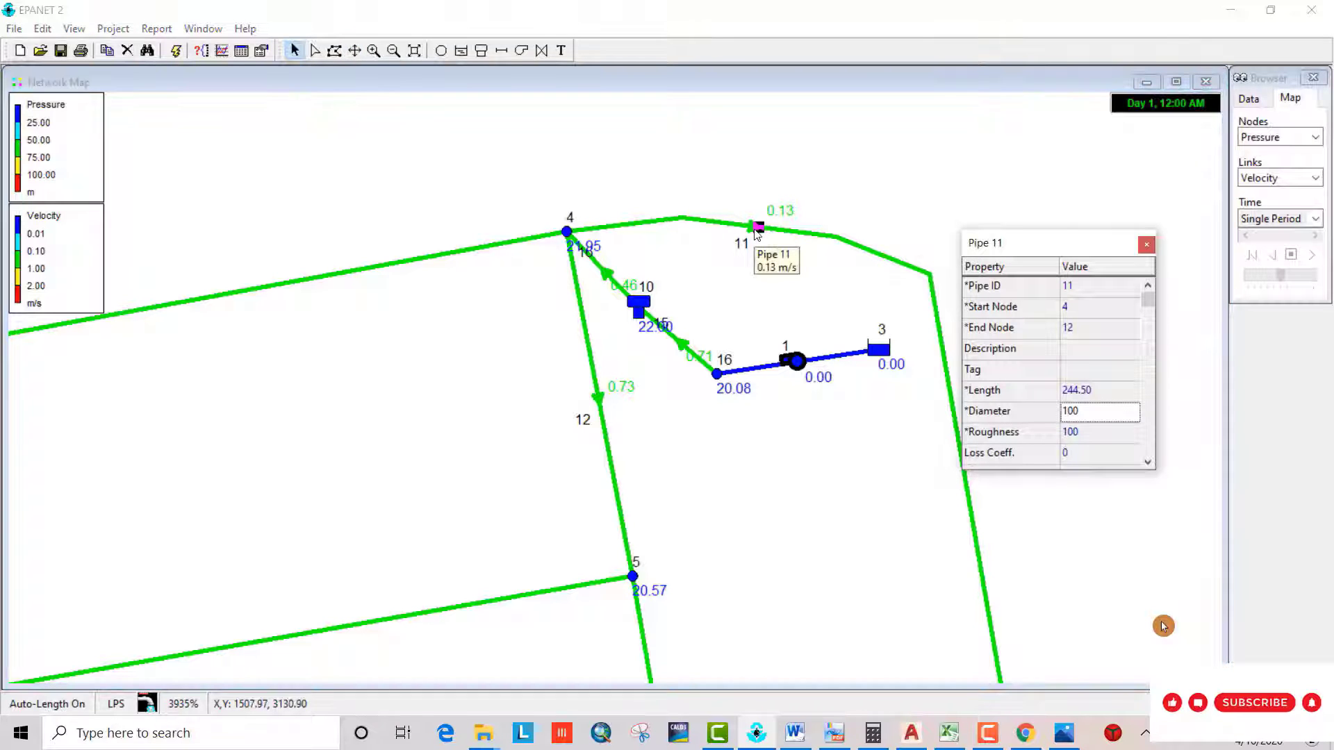
pyautogui.doubleClick(1076, 411)
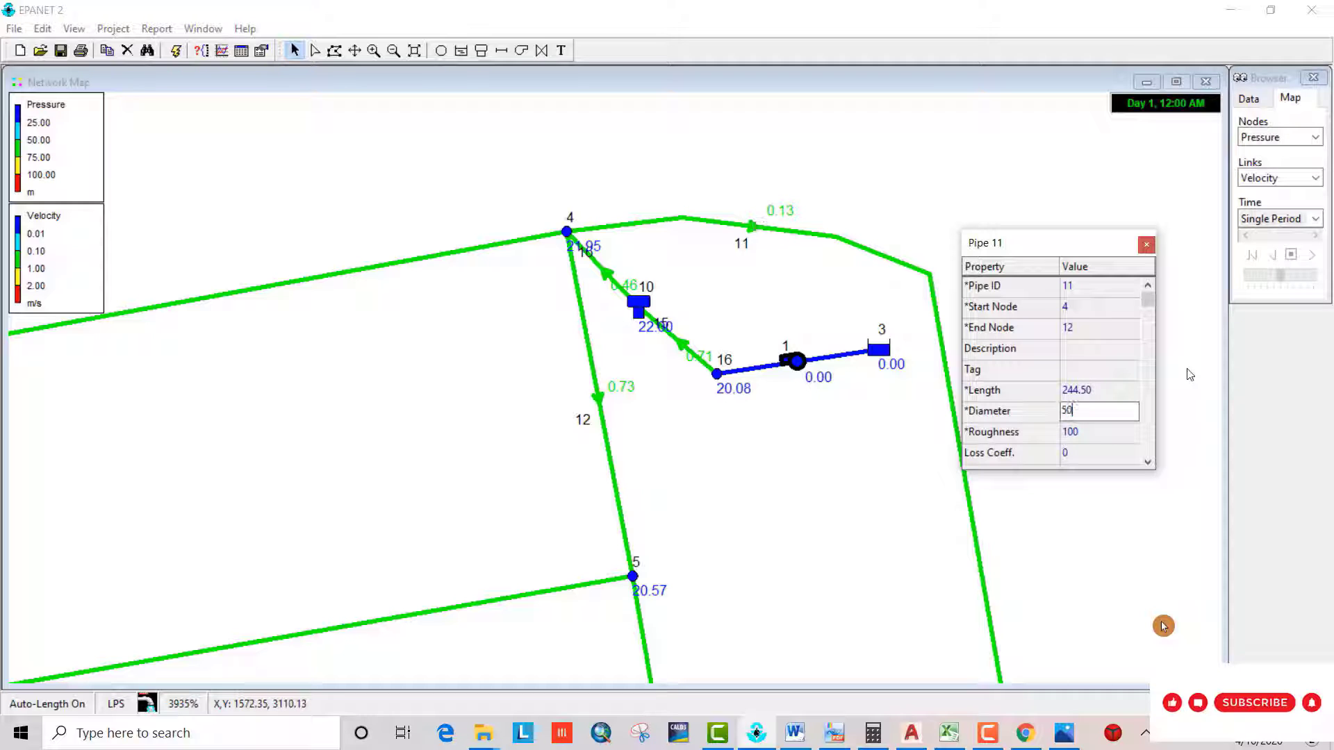
pyautogui.click(176, 52)
pyautogui.click(667, 385)
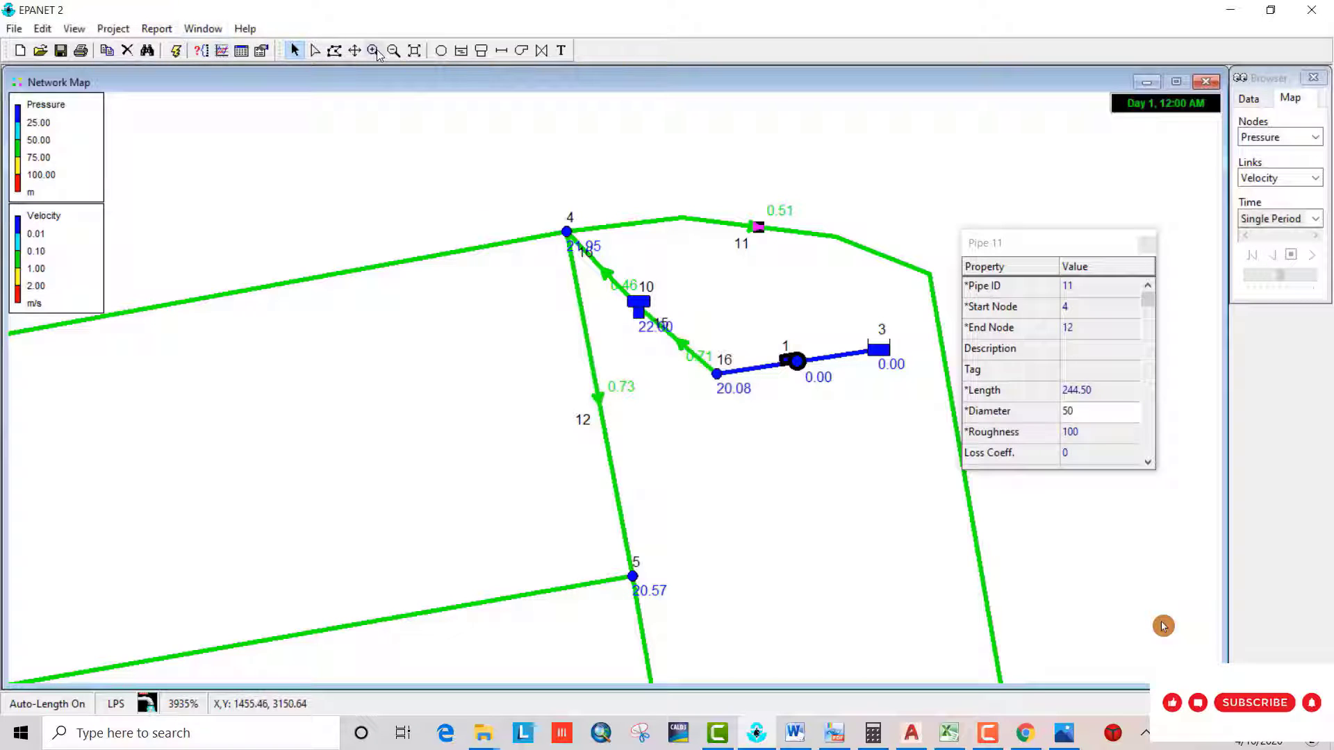
# Examine the pressures at nodes 12, 13 and 15 and the velocities of the pipes near the downstream end of the network.
pyautogui.click(355, 50)
pyautogui.moveTo(903, 584); pyautogui.dragTo(442, 213)
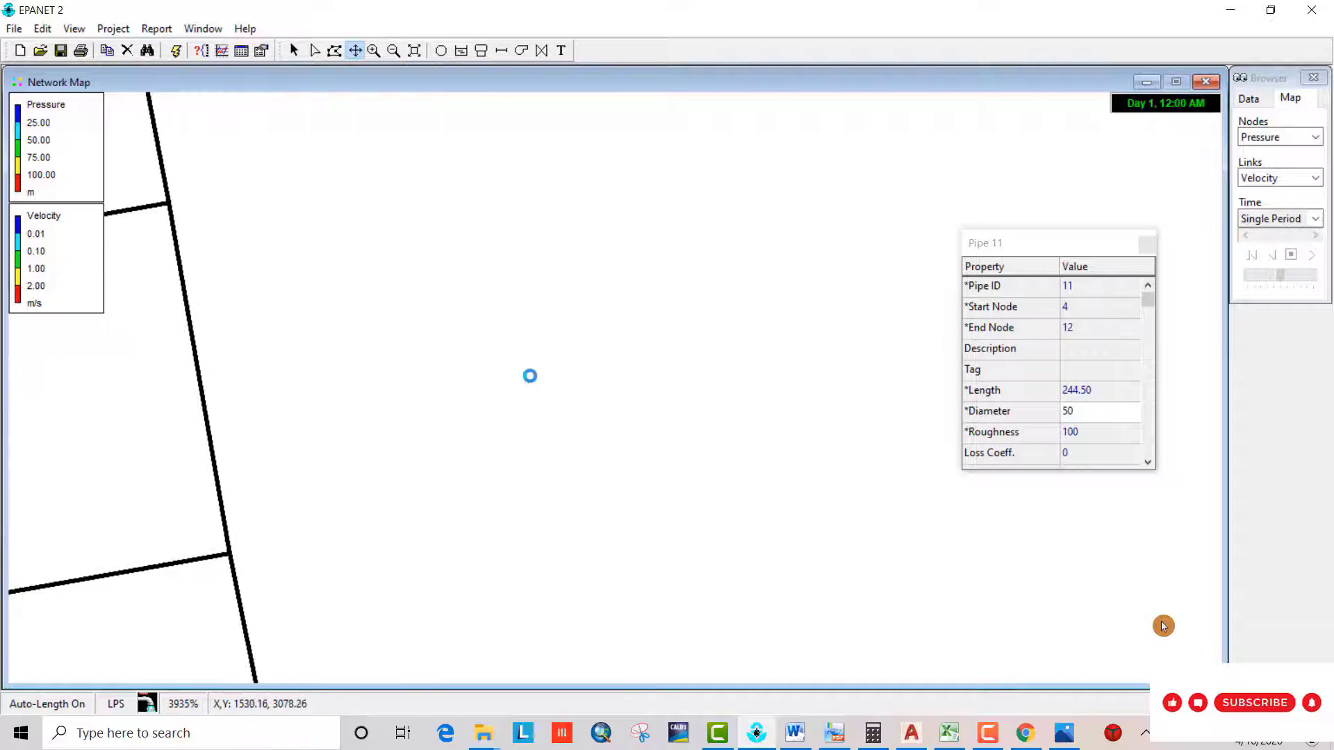
pyautogui.moveTo(585, 503); pyautogui.dragTo(575, 247)
pyautogui.moveTo(607, 149); pyautogui.dragTo(608, 253)
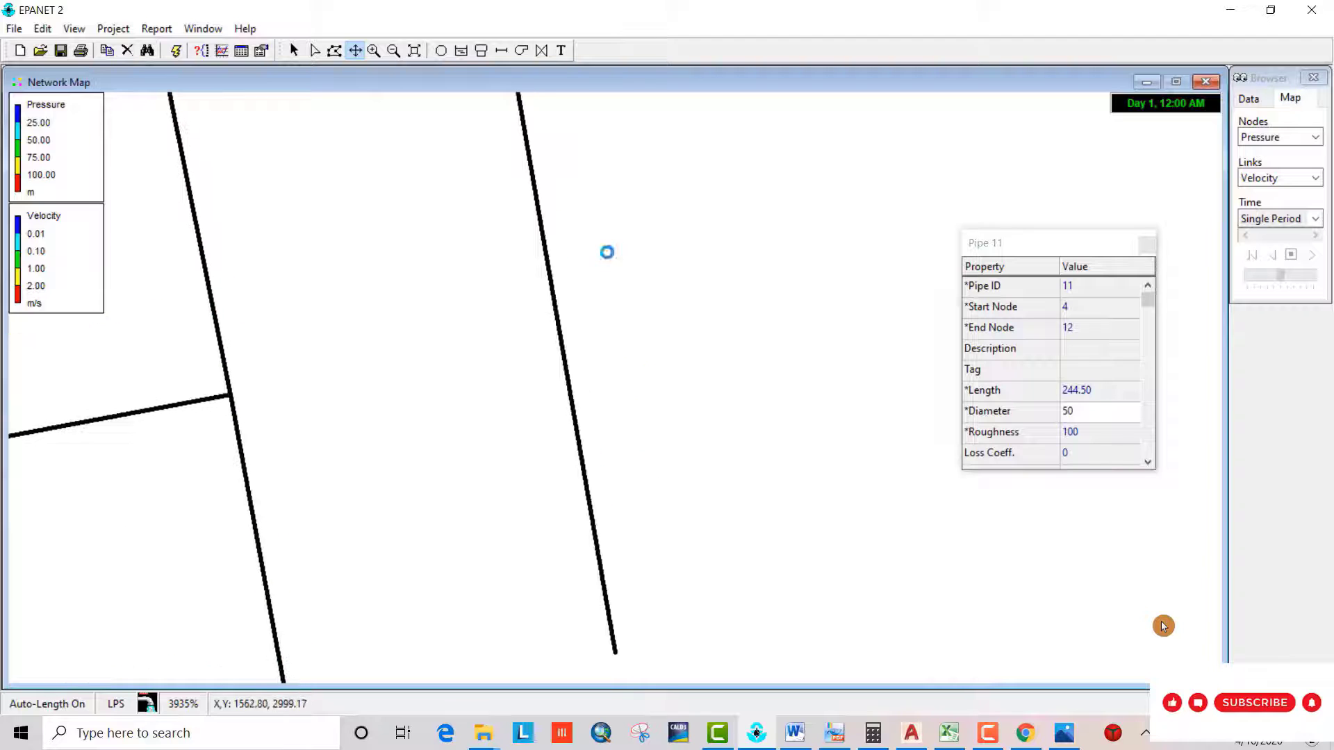
pyautogui.moveTo(661, 473); pyautogui.dragTo(655, 426)
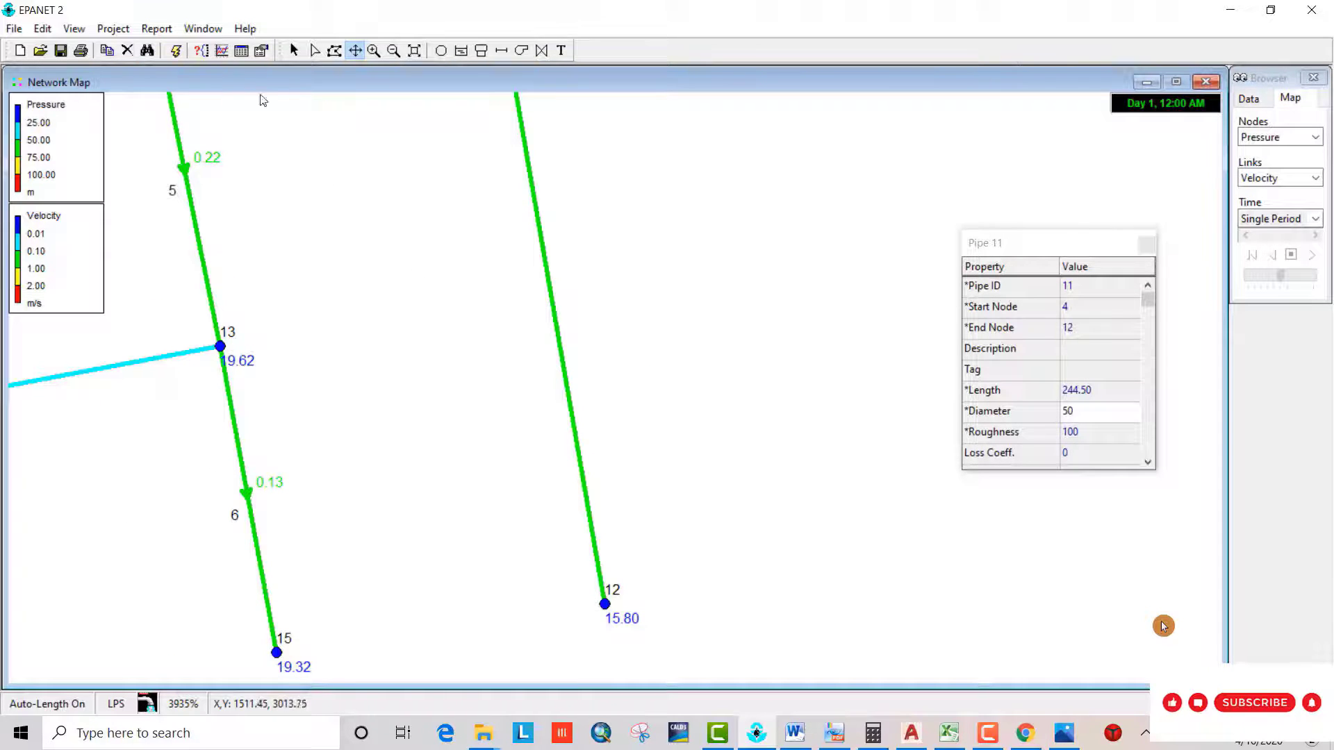
pyautogui.click(388, 53)
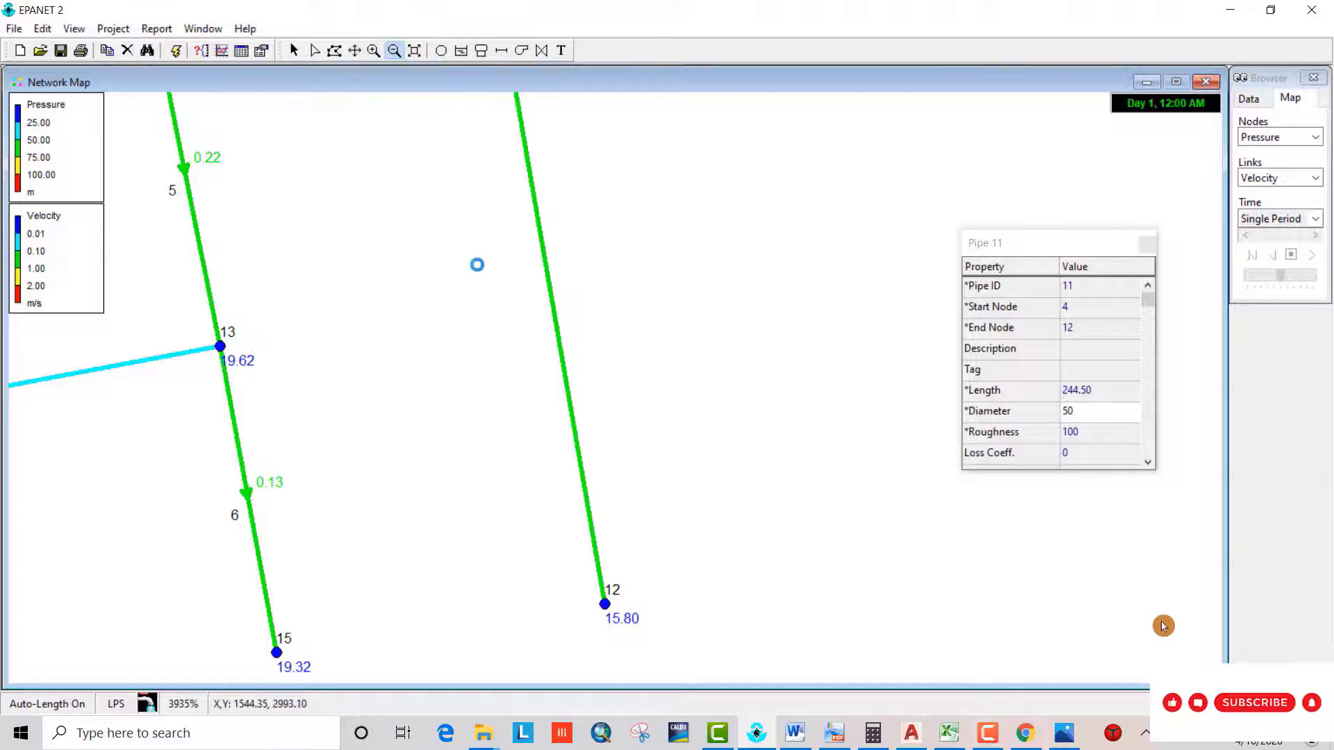
pyautogui.click(498, 292)
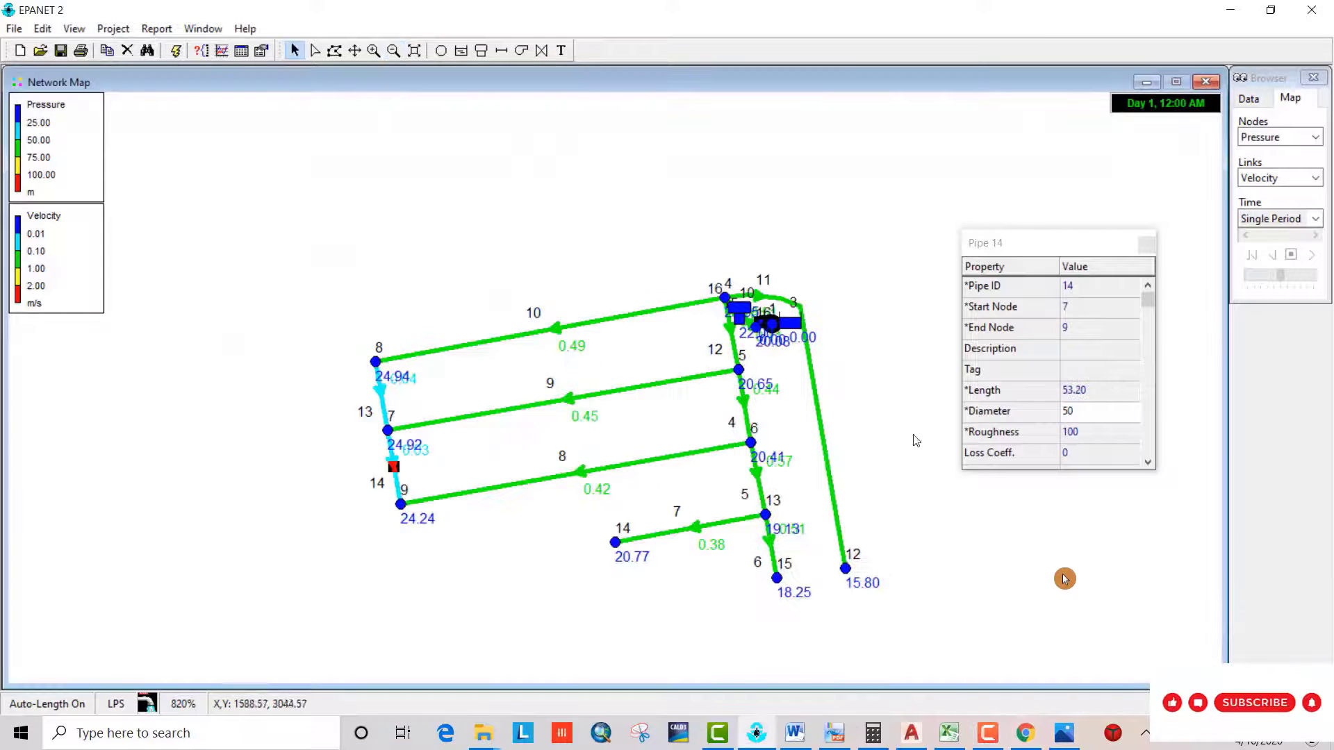
pyautogui.moveTo(754, 533)
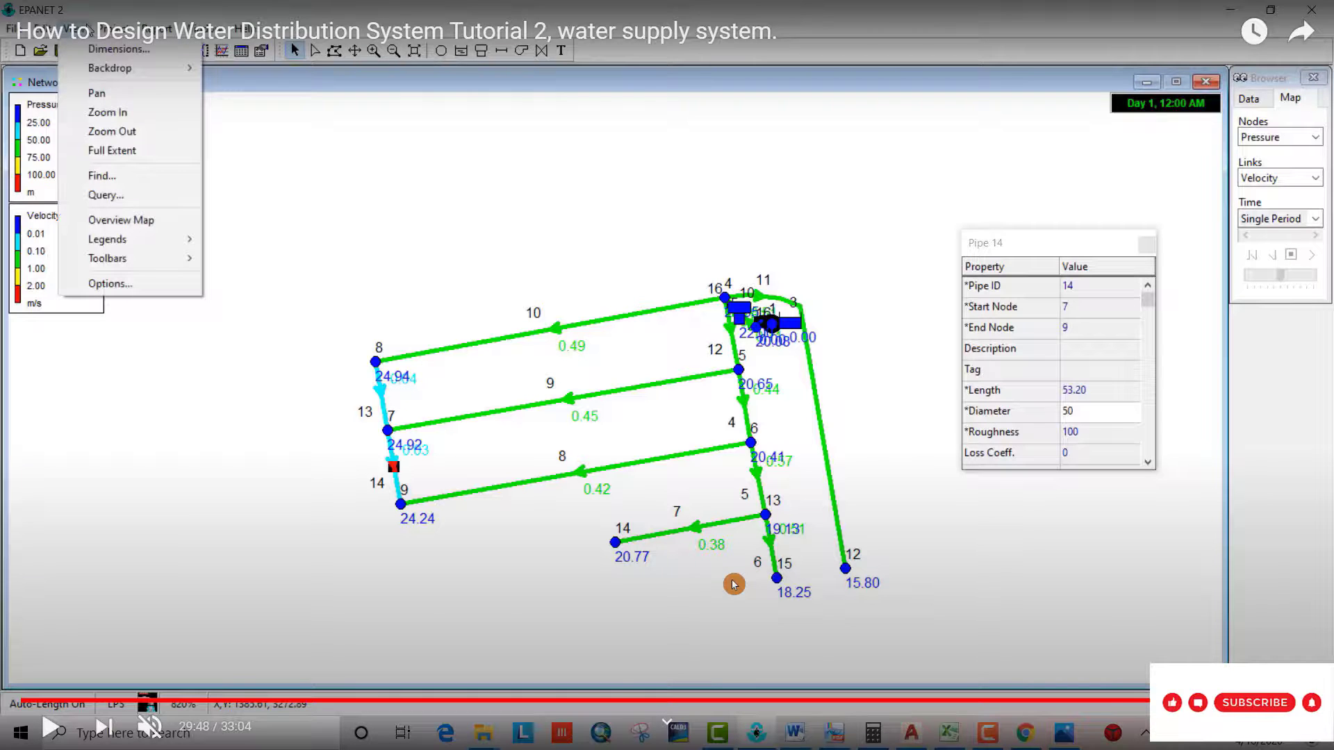
pyautogui.click(51, 731)
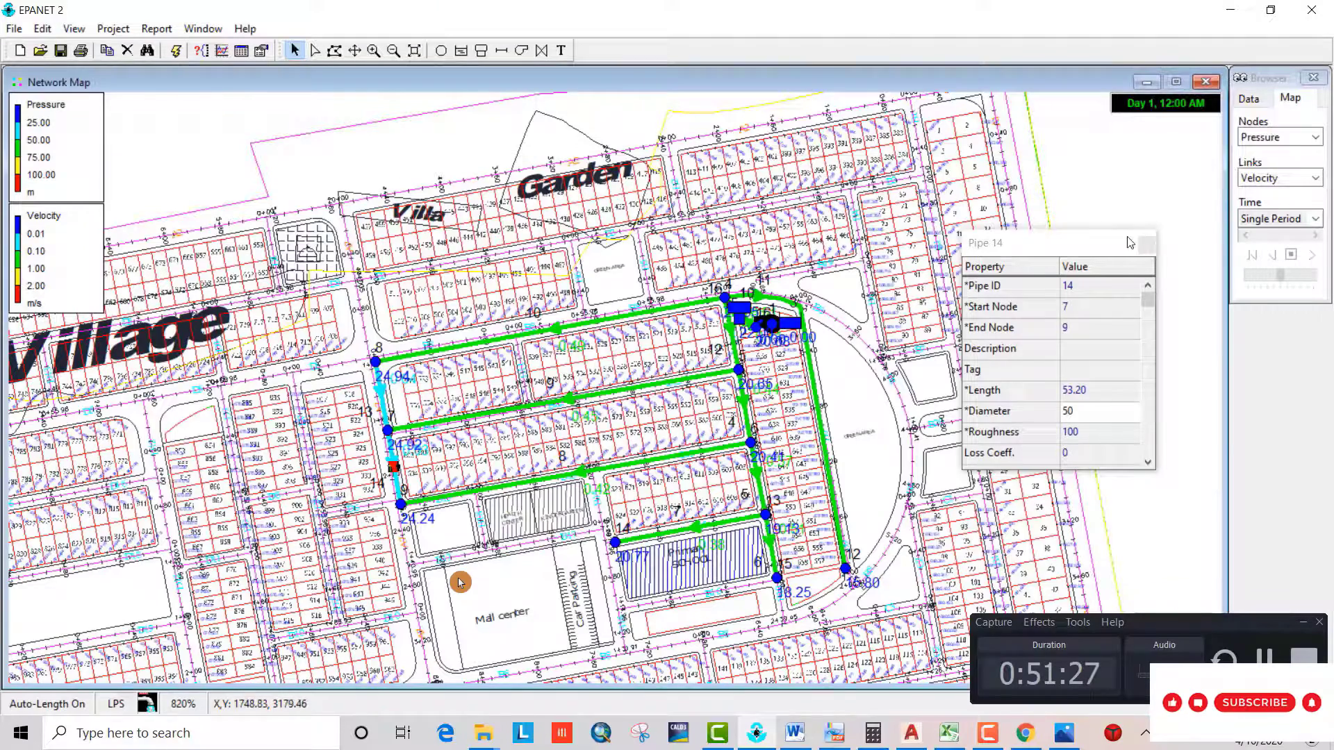
# Close the pipe 14 properties and create a results table for the network links.
pyautogui.click(1147, 243)
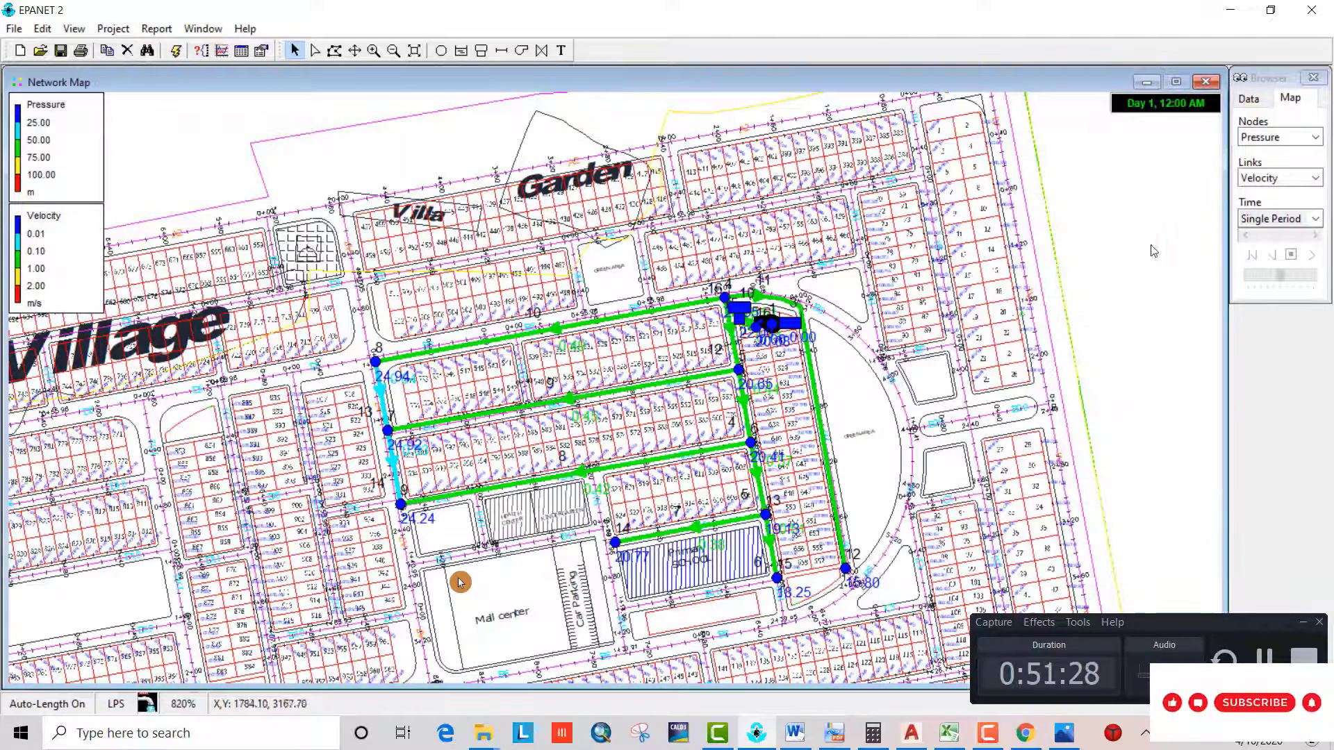
pyautogui.click(241, 50)
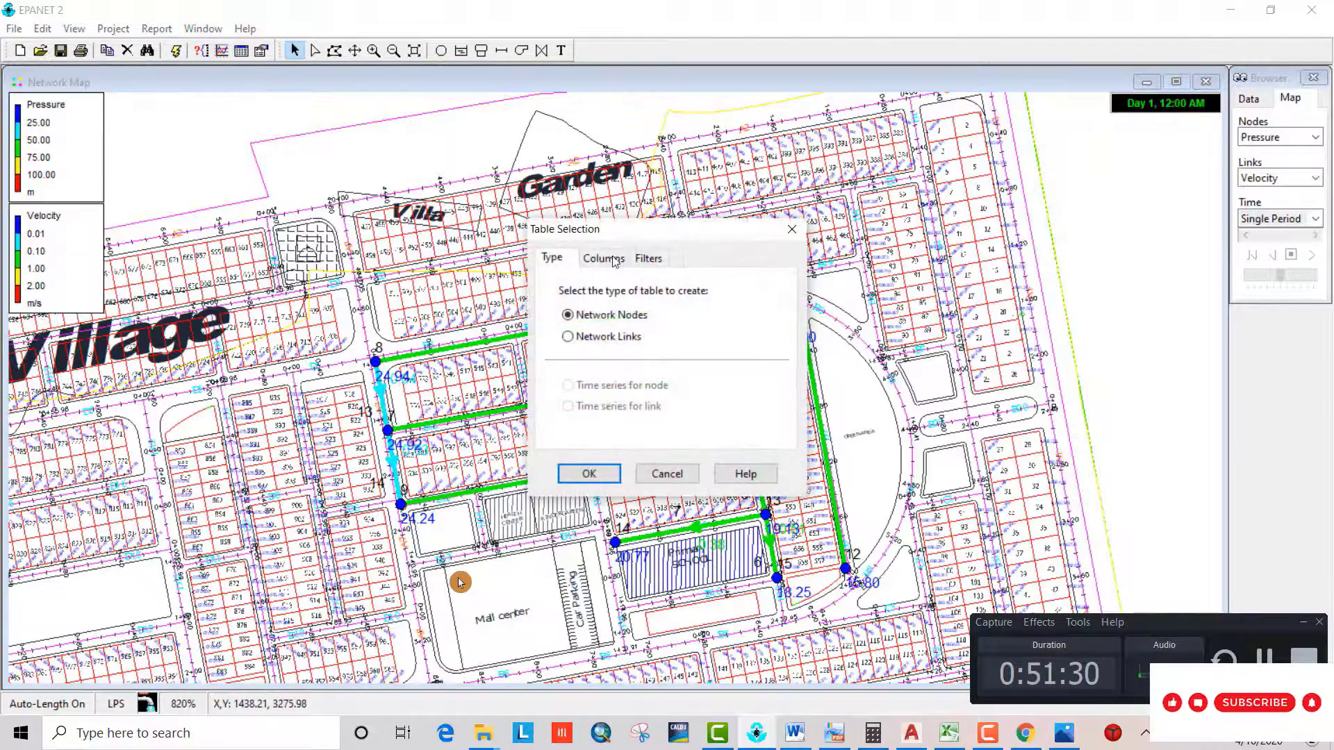
pyautogui.click(569, 337)
pyautogui.click(590, 474)
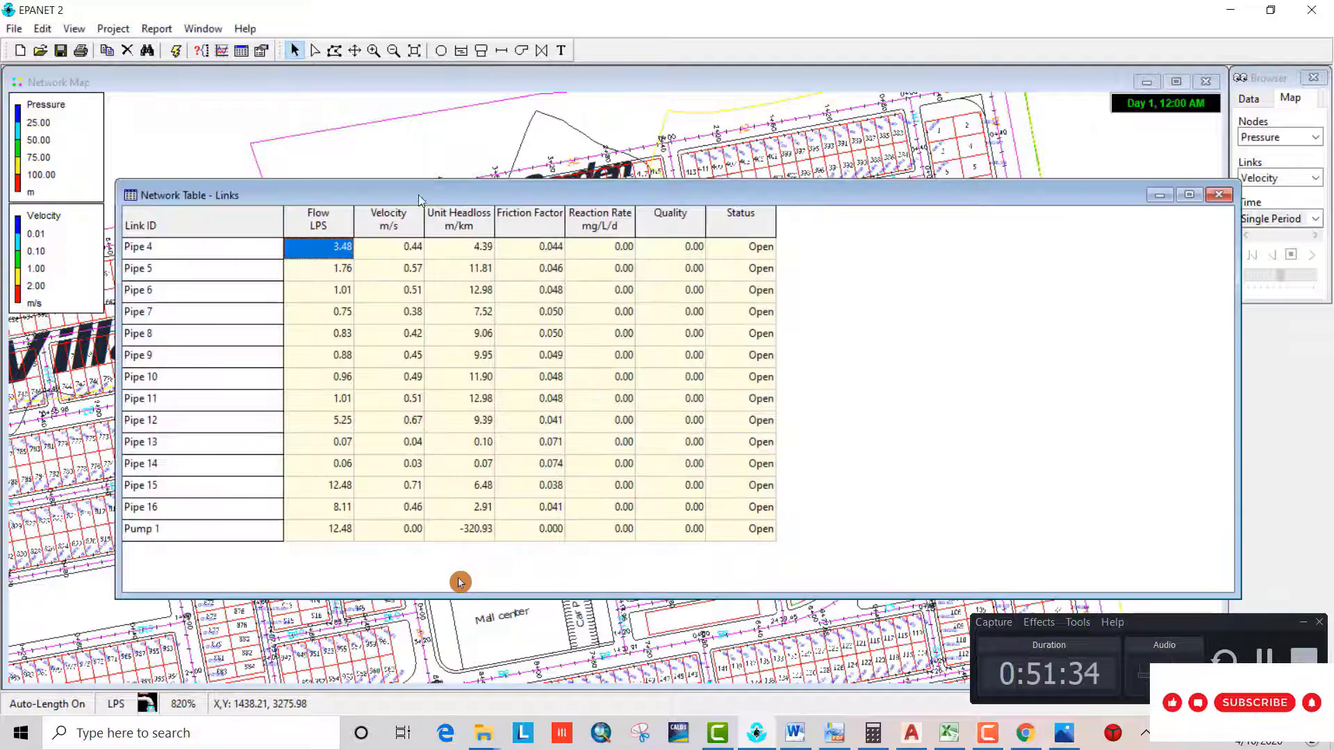